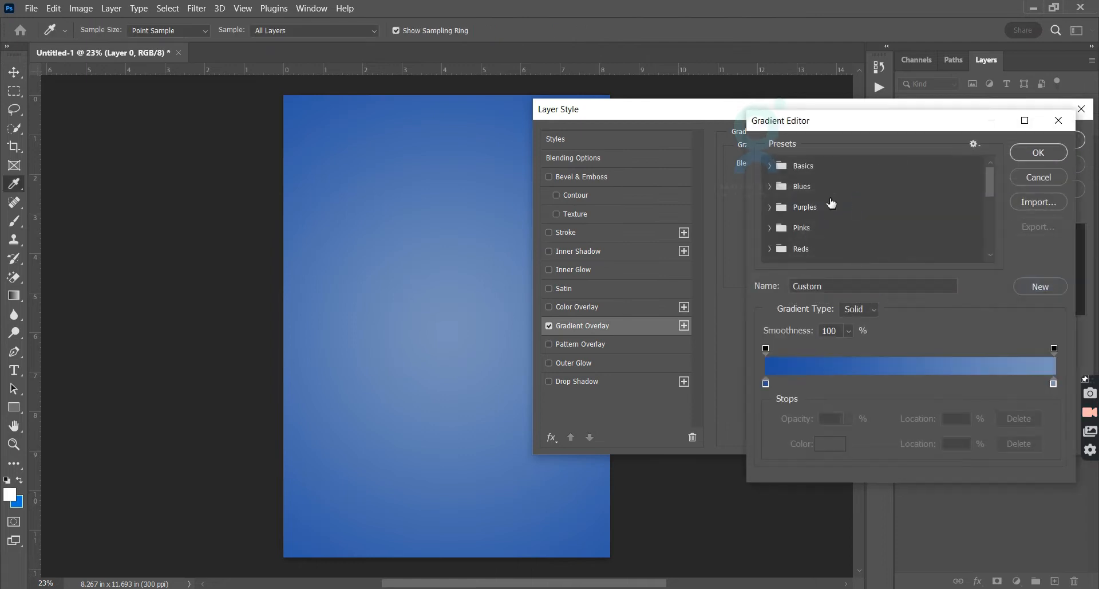
# - Apply the Gray_03 gradient preset to the background layer's gradient overlay
pyautogui.click(826, 220)
pyautogui.scroll(-1, 827, 223)
pyautogui.click(828, 222)
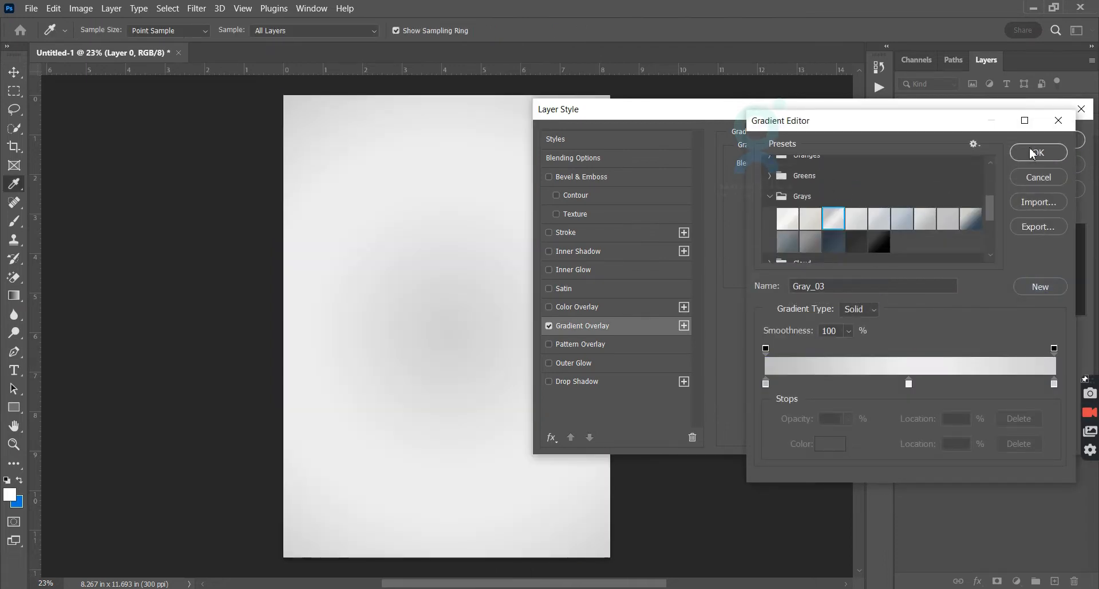
pyautogui.click(1020, 151)
pyautogui.click(1017, 141)
# - Switch to Chrome and run a Google image search for "tomato sauce png"
pyautogui.hotkey('alt', 'Tab')
pyautogui.click(550, 305)
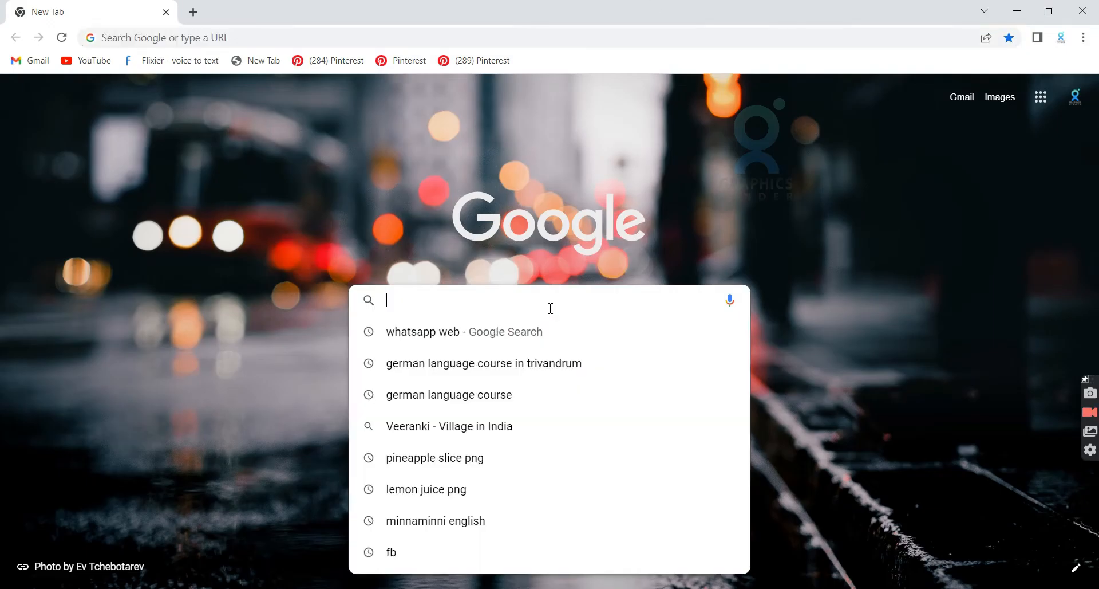
pyautogui.write('tomato sauce')
pyautogui.click(426, 331)
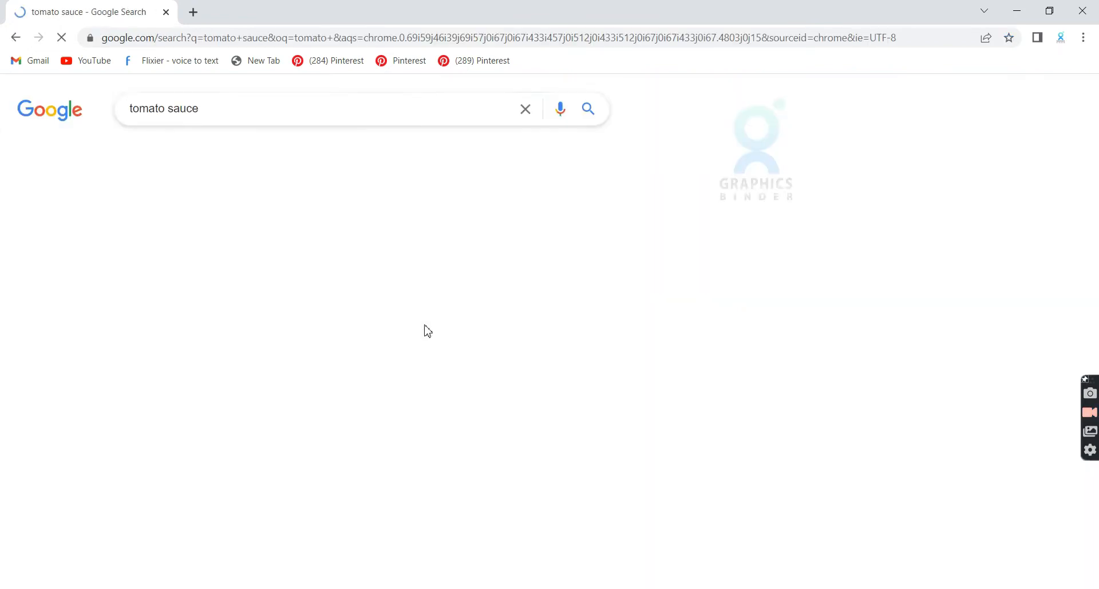
pyautogui.click(254, 151)
pyautogui.click(227, 109)
pyautogui.write('png')
pyautogui.press('Return')
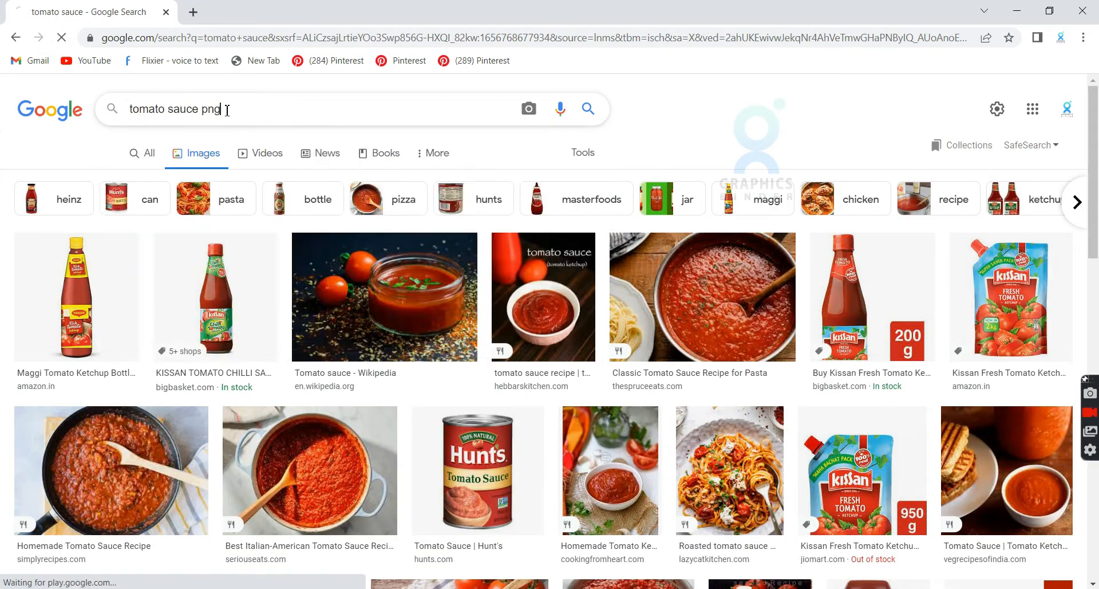
# - Browse the image results and open the Kissan Fresh Tomato ketchup bottle picture from the related images
pyautogui.scroll(-8, 698, 302)
pyautogui.scroll(-10, 535, 368)
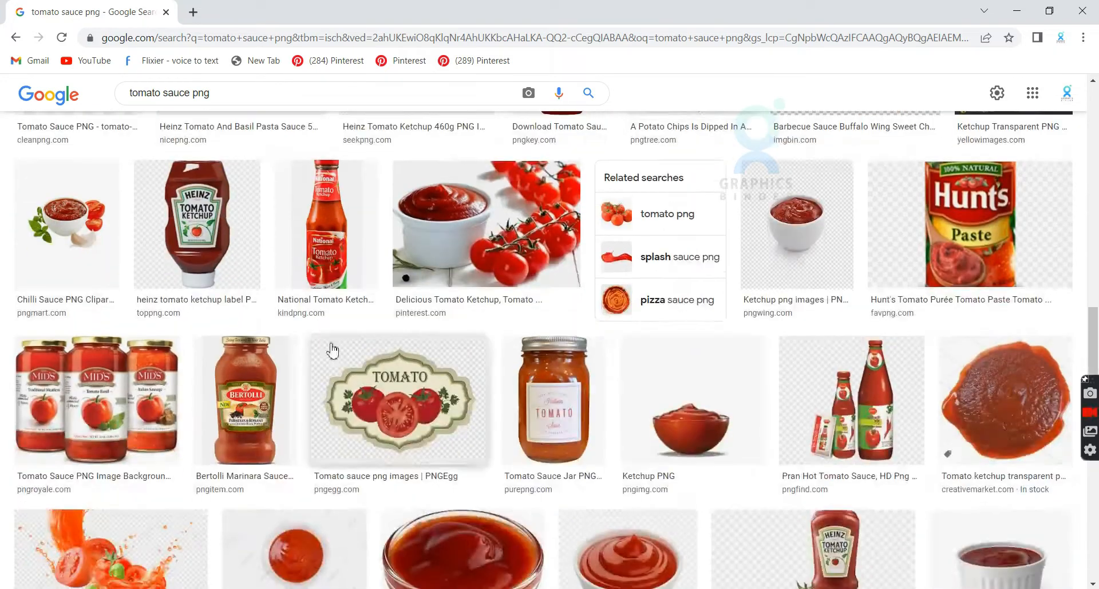
pyautogui.click(372, 232)
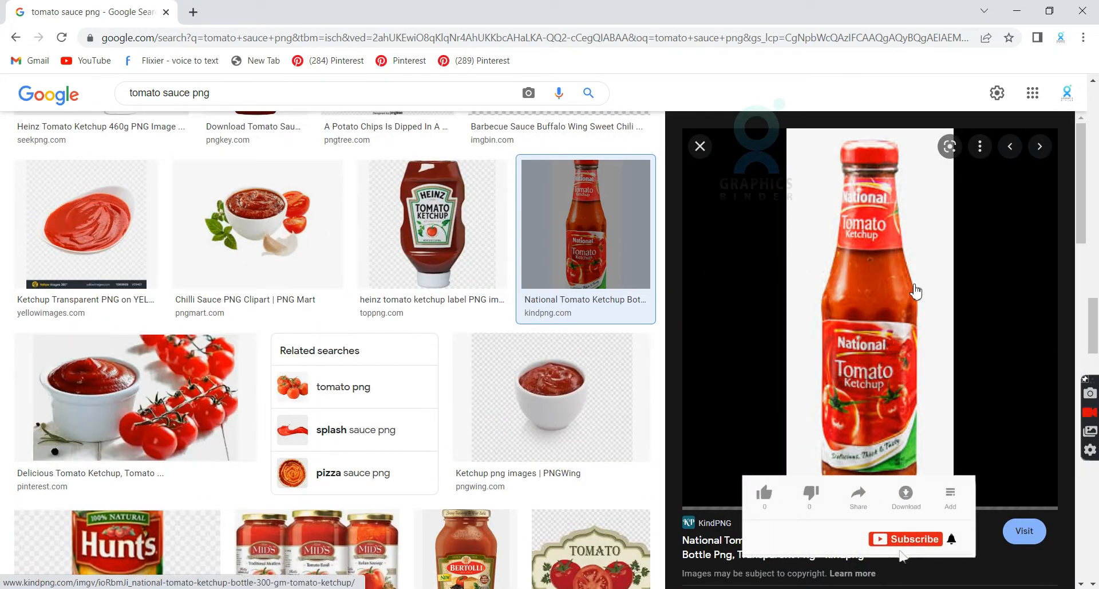
pyautogui.scroll(-6, 734, 330)
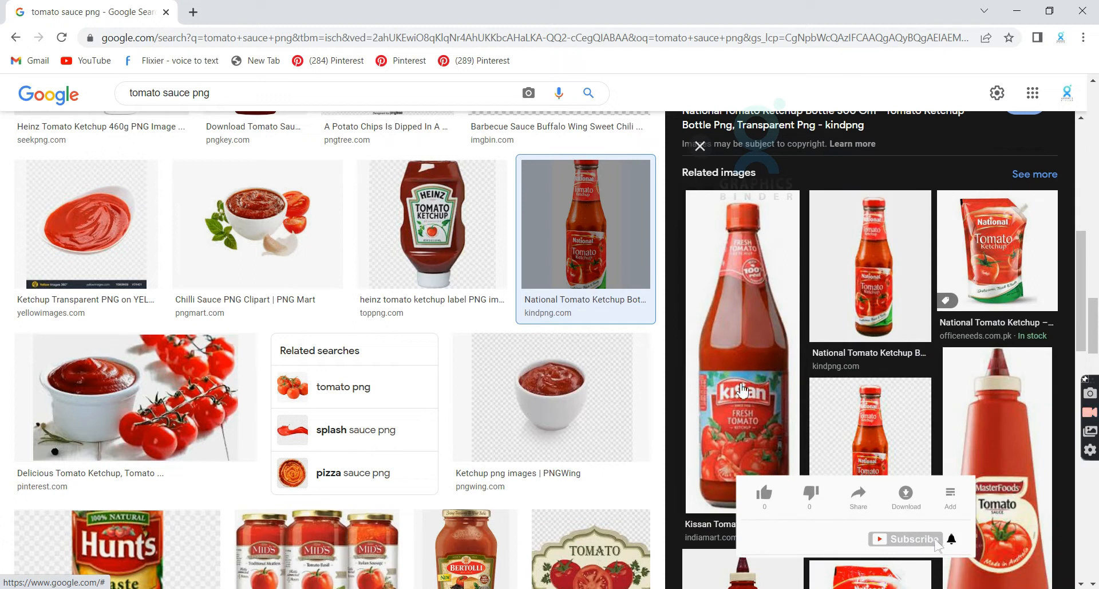
pyautogui.click(770, 454)
pyautogui.click(754, 373)
# - Copy the Kissan bottle image and paste it into the Photoshop poster, scaled to about 510%
pyautogui.rightClick(184, 282)
pyautogui.click(235, 289)
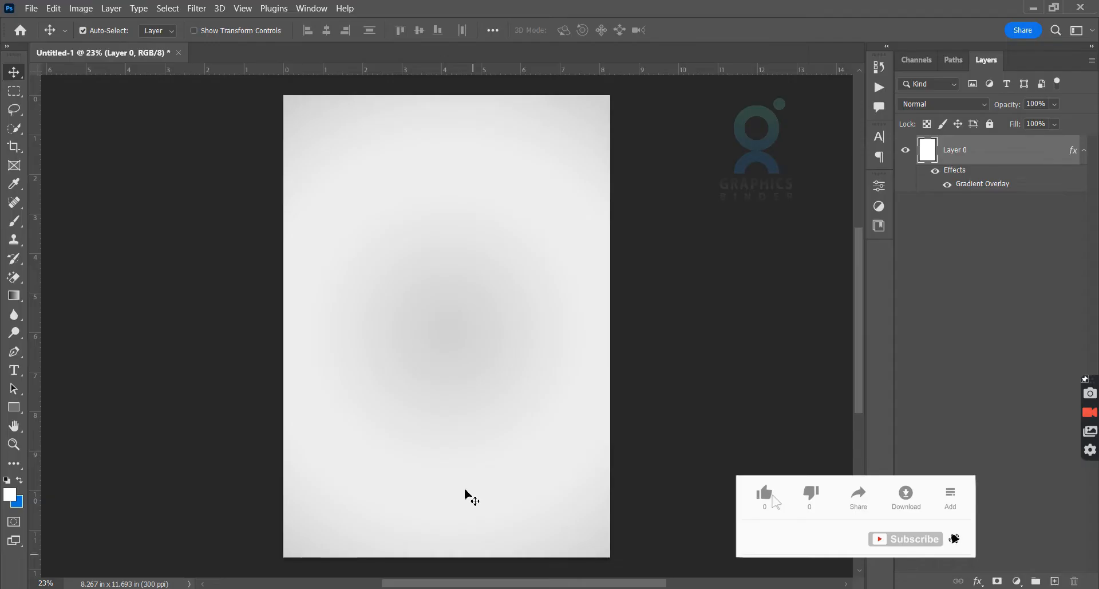
pyautogui.moveTo(465, 496); pyautogui.dragTo(455, 369)
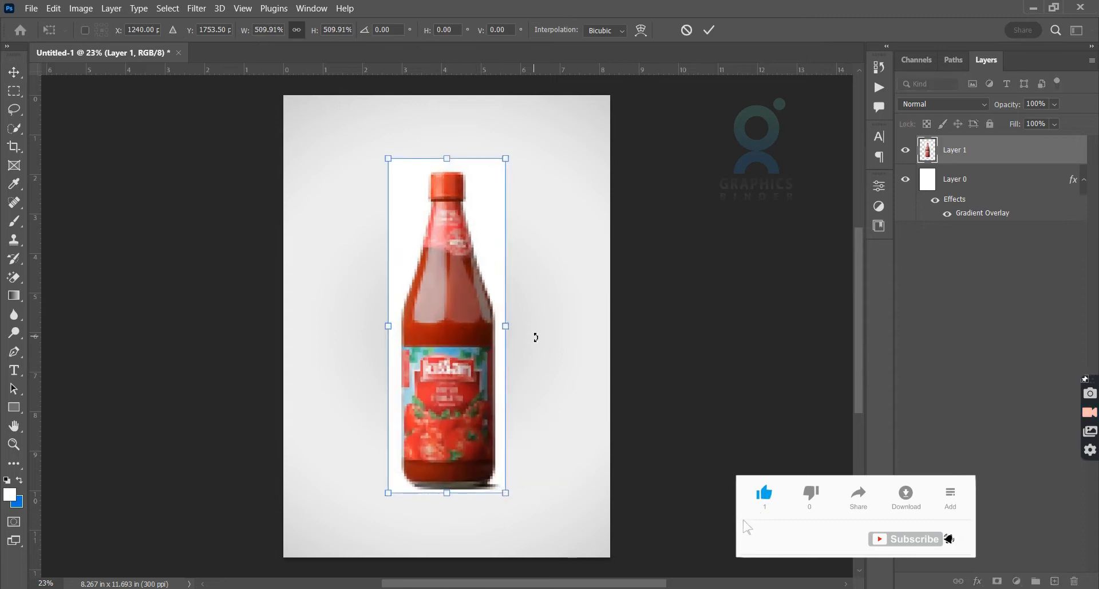
pyautogui.press('Return')
# - Cut the bottle out onto its own layer using the Object Selection tool and hide the original Layer 1
pyautogui.press('w')
pyautogui.moveTo(392, 164); pyautogui.dragTo(505, 491)
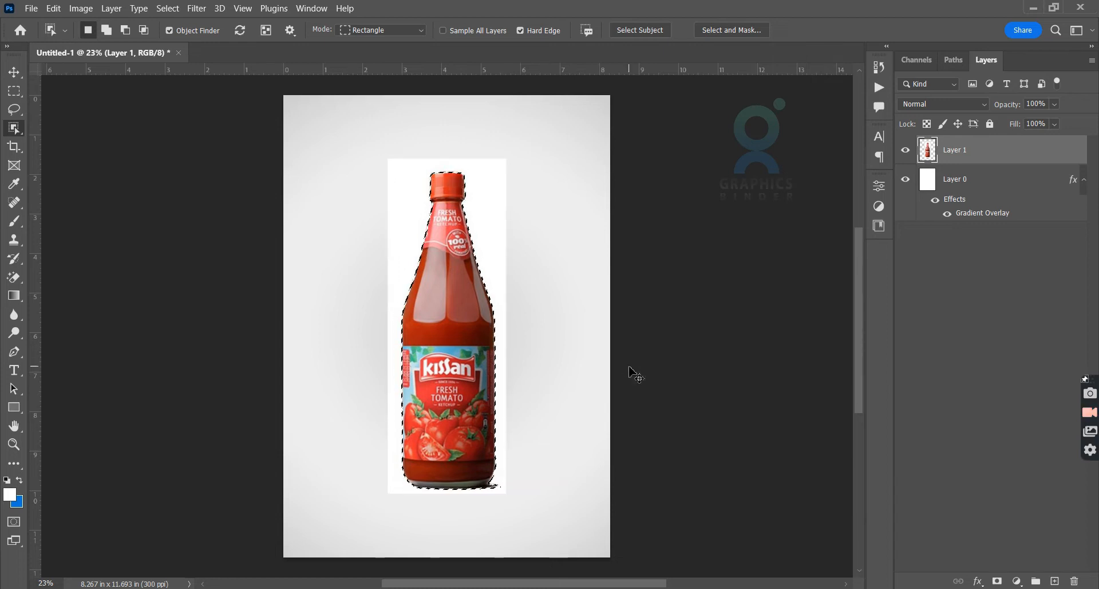
pyautogui.hotkey('ctrl', 'j')
pyautogui.click(905, 180)
# - Move the cut-out bottle slightly lower on the poster
pyautogui.press('v')
pyautogui.moveTo(465, 408)
pyautogui.mouseDown()
pyautogui.moveTo(450, 430)
pyautogui.moveTo(461, 423)
pyautogui.mouseUp()
# - Edit Layer 0's gradient overlay and set the first colour stop to a dark red-brown sampled from the bottle
pyautogui.click(570, 449)
pyautogui.doubleClick(1019, 209)
pyautogui.click(583, 325)
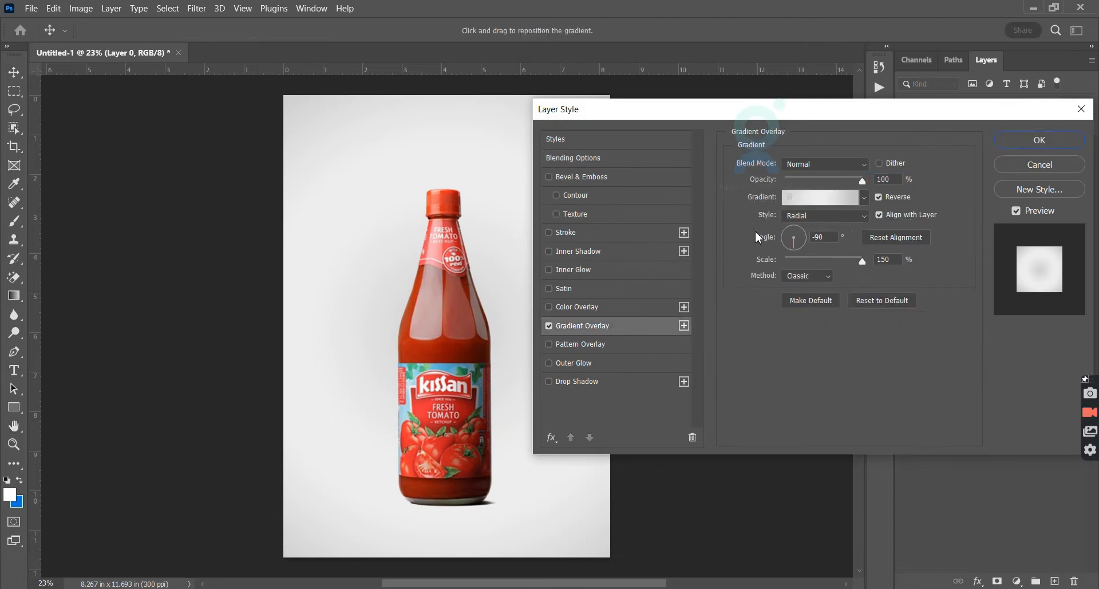
pyautogui.click(817, 197)
pyautogui.click(766, 383)
pyautogui.click(467, 283)
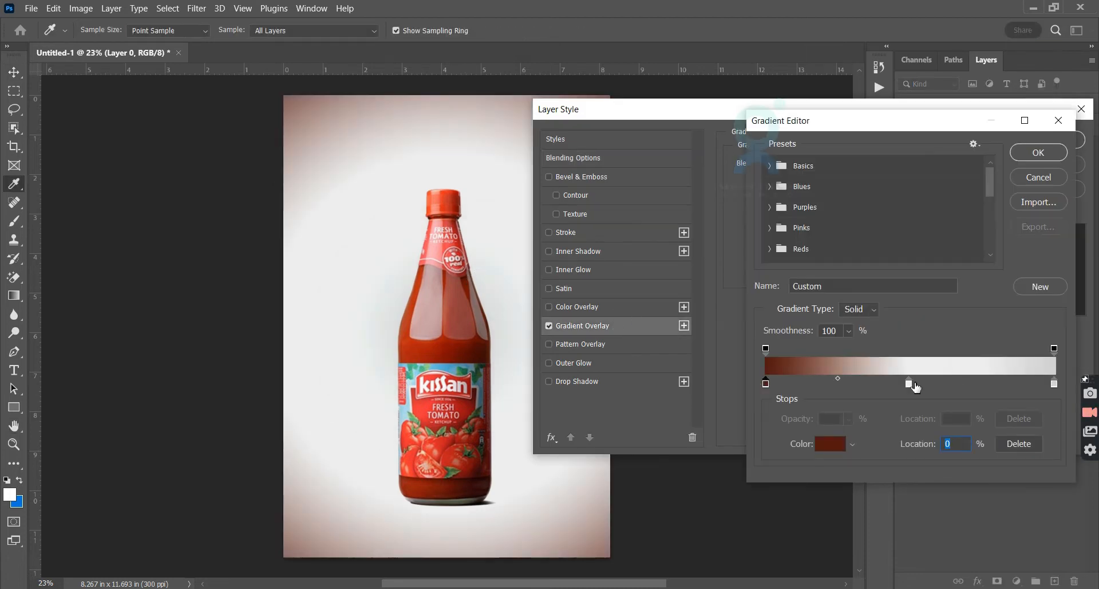
# - Set the gradient's middle colour stop to the red 8f1d09 sampled from the bottle's sauce
pyautogui.click(914, 386)
pyautogui.click(827, 445)
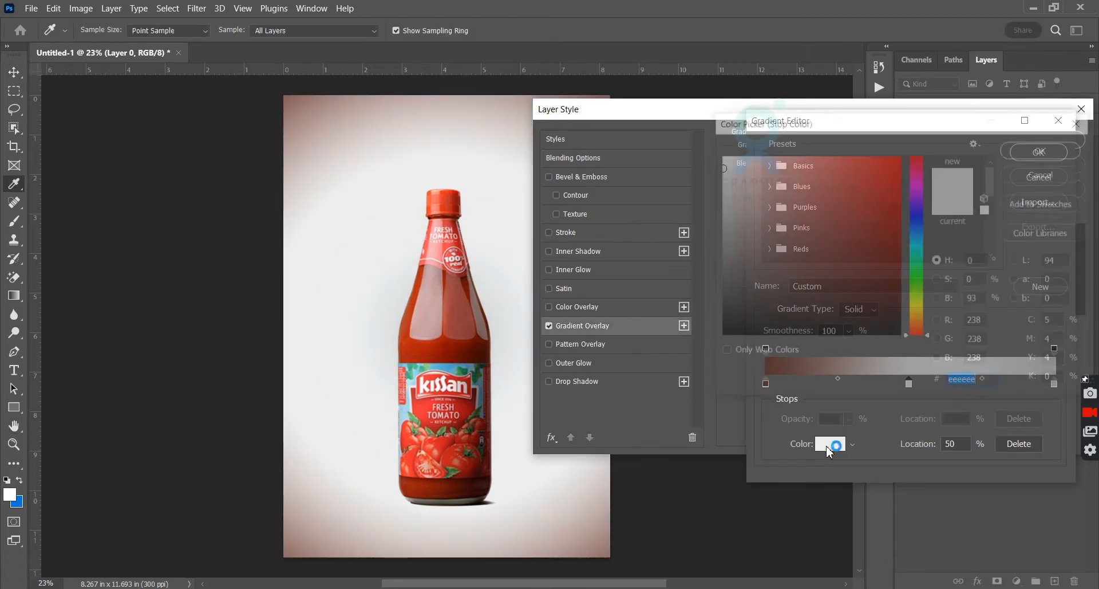
pyautogui.click(448, 276)
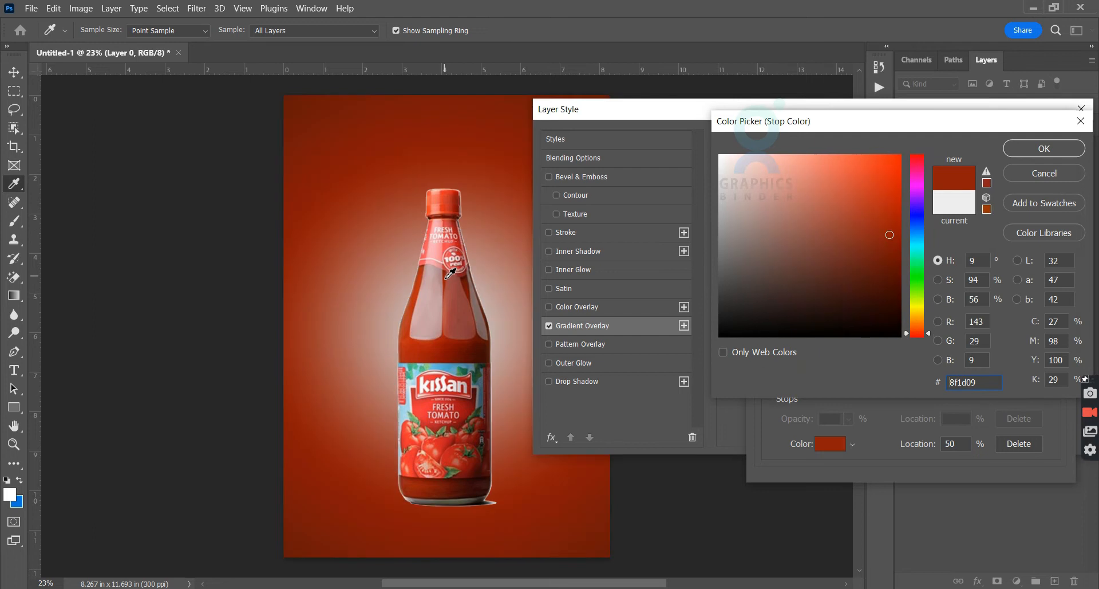
pyautogui.click(1031, 150)
# - Set the gradient's end colour stop to white
pyautogui.click(1059, 398)
pyautogui.click(831, 443)
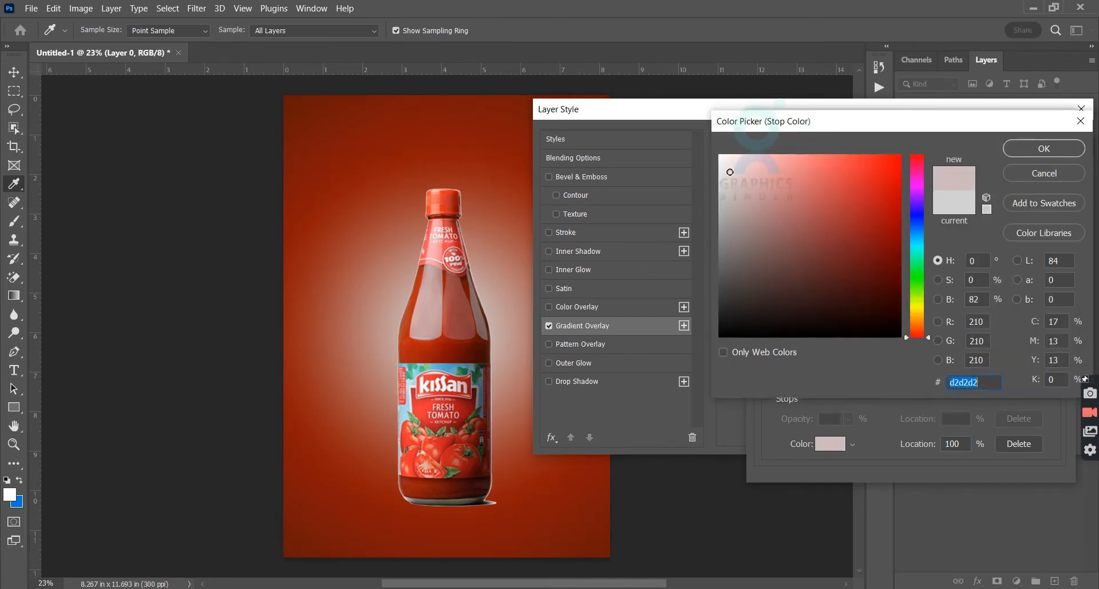
pyautogui.click(1052, 150)
# - Move the gradient's middle red stop closer to the dark end, with the white stop at 100%, and apply the overlay
pyautogui.moveTo(1057, 384); pyautogui.dragTo(996, 384)
pyautogui.moveTo(913, 383); pyautogui.dragTo(873, 383)
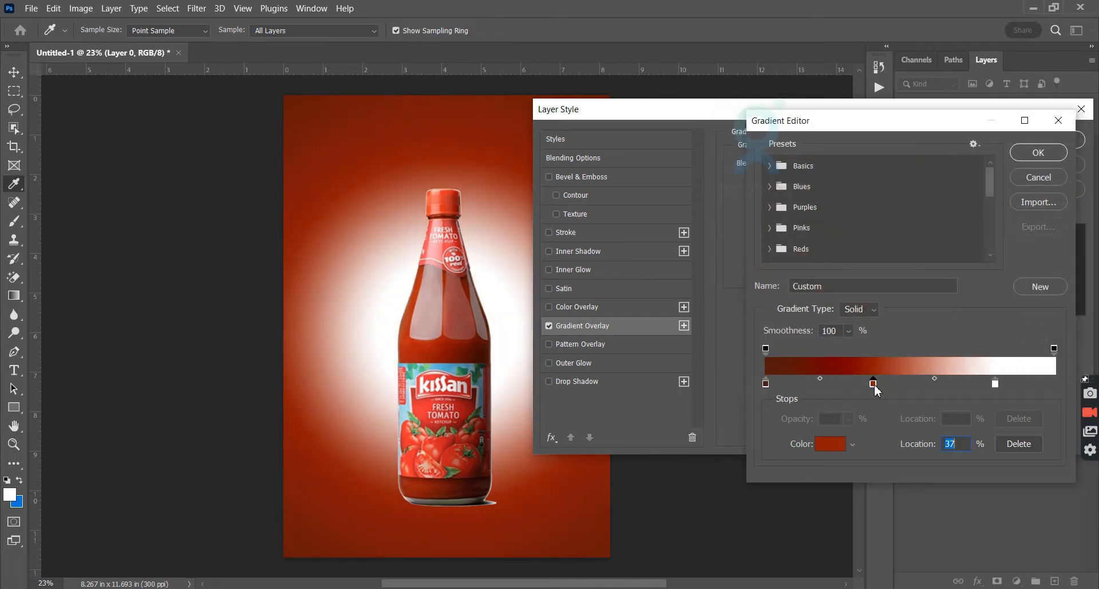
pyautogui.click(936, 379)
pyautogui.moveTo(995, 384); pyautogui.dragTo(1055, 384)
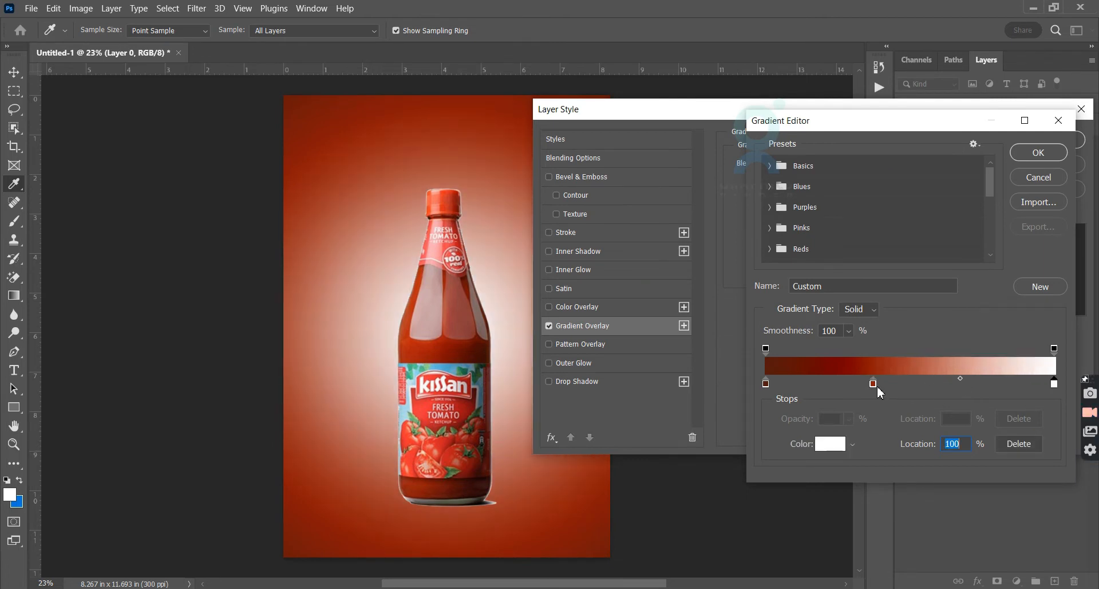
pyautogui.moveTo(873, 383); pyautogui.dragTo(838, 384)
pyautogui.click(1029, 150)
pyautogui.click(1026, 142)
# - Nudge the bottle toward the poster's centre and adjust its Levels with shadows at 38 and midtones at 1.47
pyautogui.moveTo(465, 330); pyautogui.dragTo(478, 322)
pyautogui.hotkey('ctrl', 'l')
pyautogui.moveTo(696, 253); pyautogui.dragTo(718, 253)
pyautogui.moveTo(794, 253); pyautogui.dragTo(780, 252)
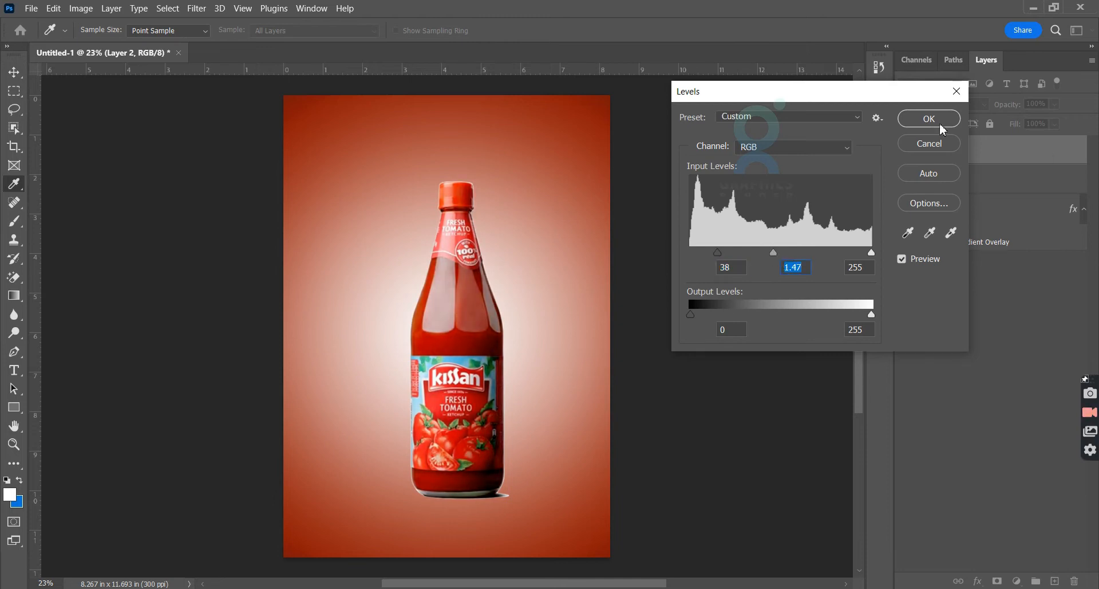
pyautogui.click(930, 118)
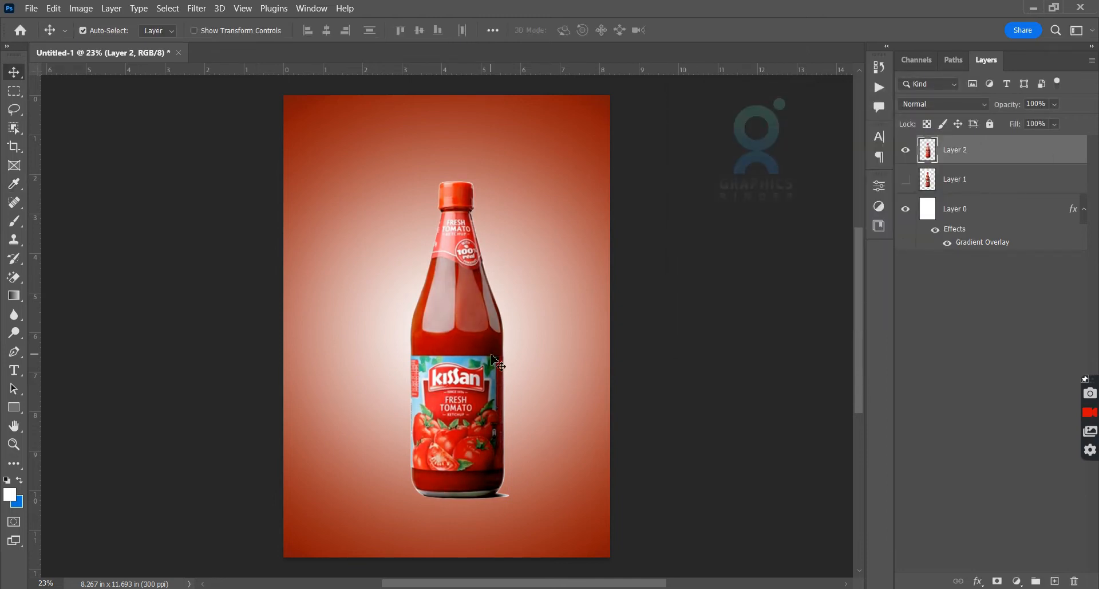
# - Try out blend modes on the bottle layer and set it to Darken
pyautogui.scroll(-2, 935, 101)
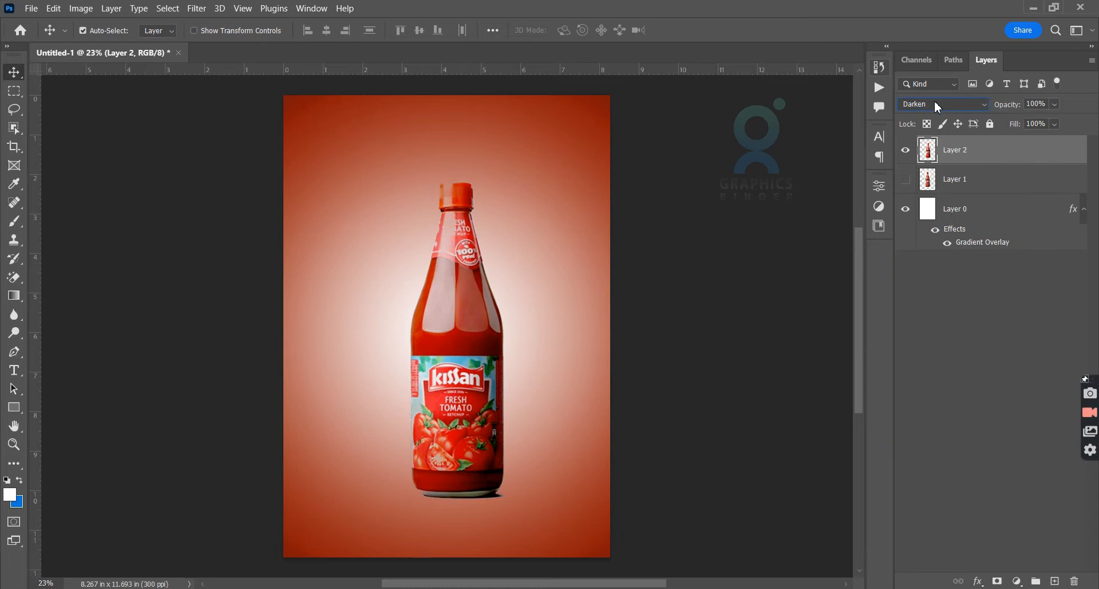
pyautogui.scroll(-4, 936, 102)
pyautogui.scroll(4, 938, 108)
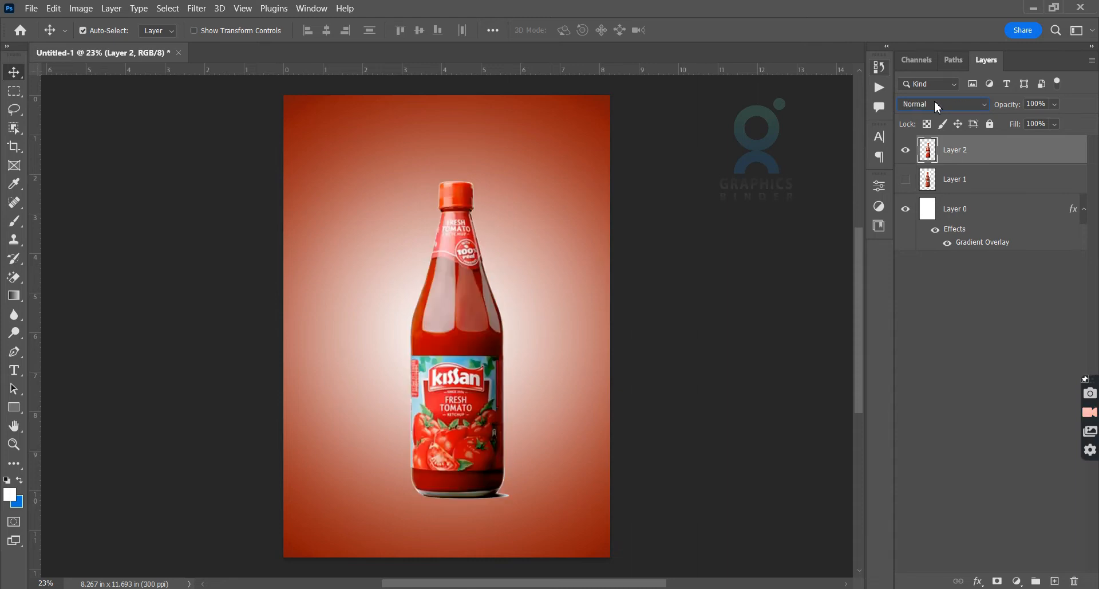
# - Duplicate the bottle layer and set the copy's blend mode to Normal
pyautogui.hotkey('ctrl', 'j')
pyautogui.click(967, 108)
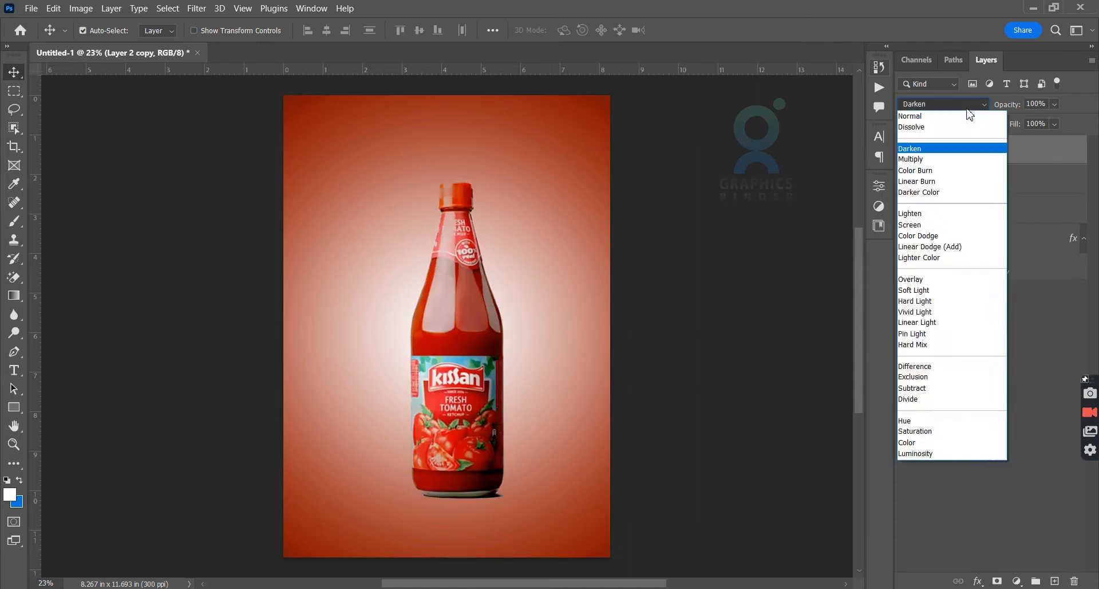
pyautogui.click(968, 116)
# - Soften the copied bottle's pale outer edges with a 500 px Eraser, fade Layer 2's base shadow, and hide the copy to compare
pyautogui.click(20, 280)
pyautogui.rightClick(14, 277)
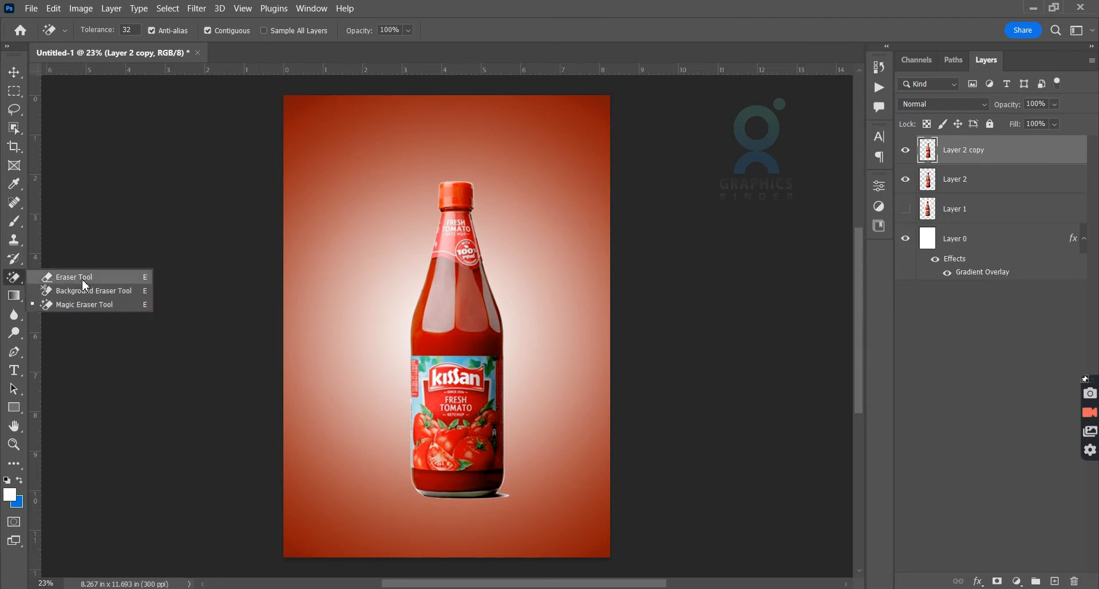
pyautogui.click(82, 278)
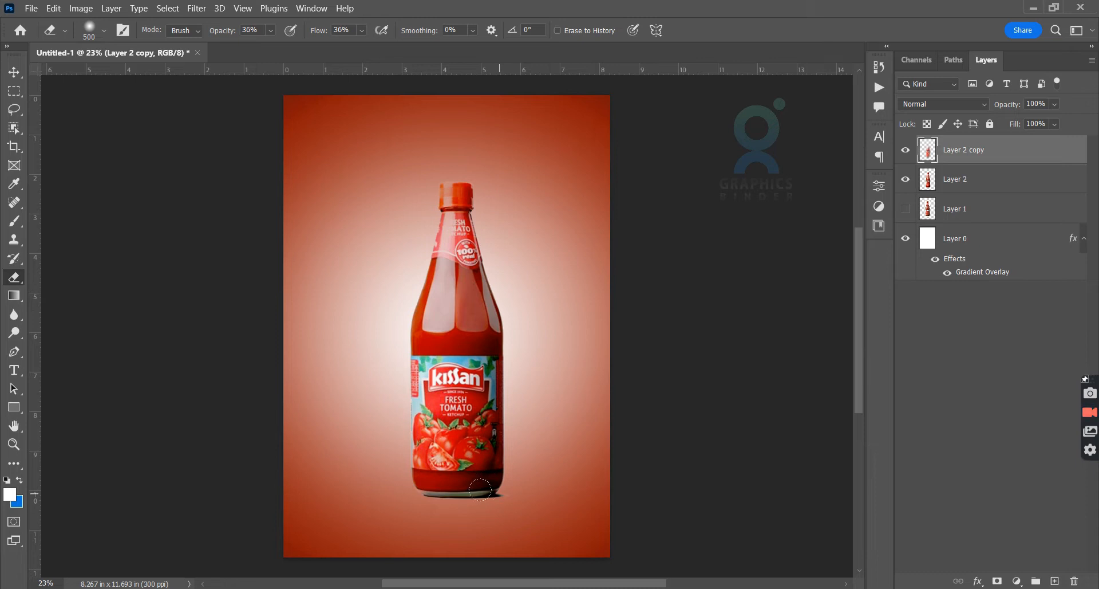
pyautogui.hotkey('alt', '[')
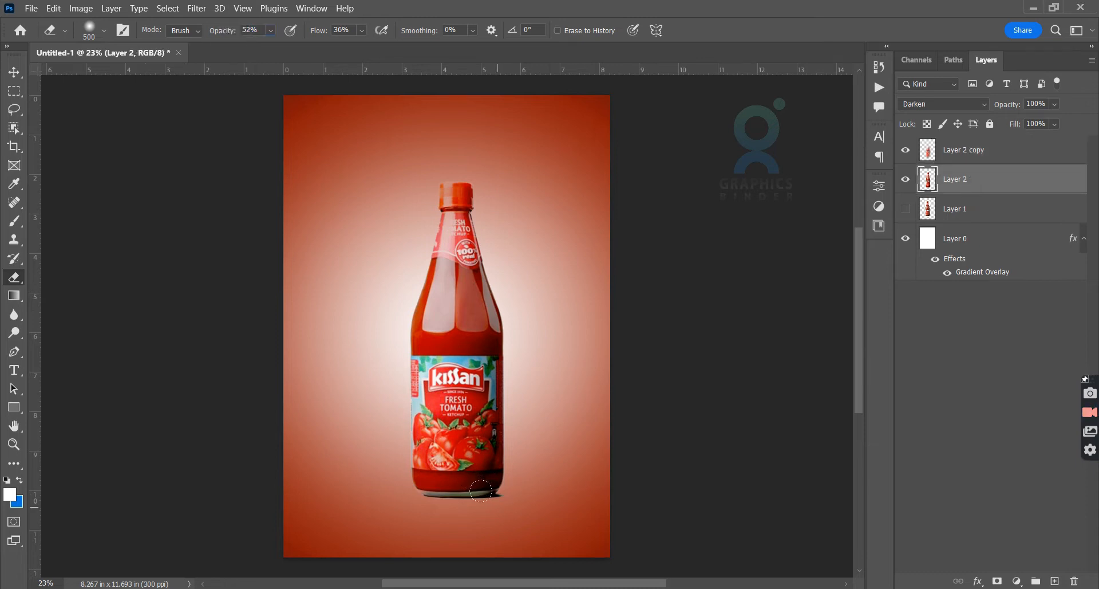
pyautogui.click(905, 150)
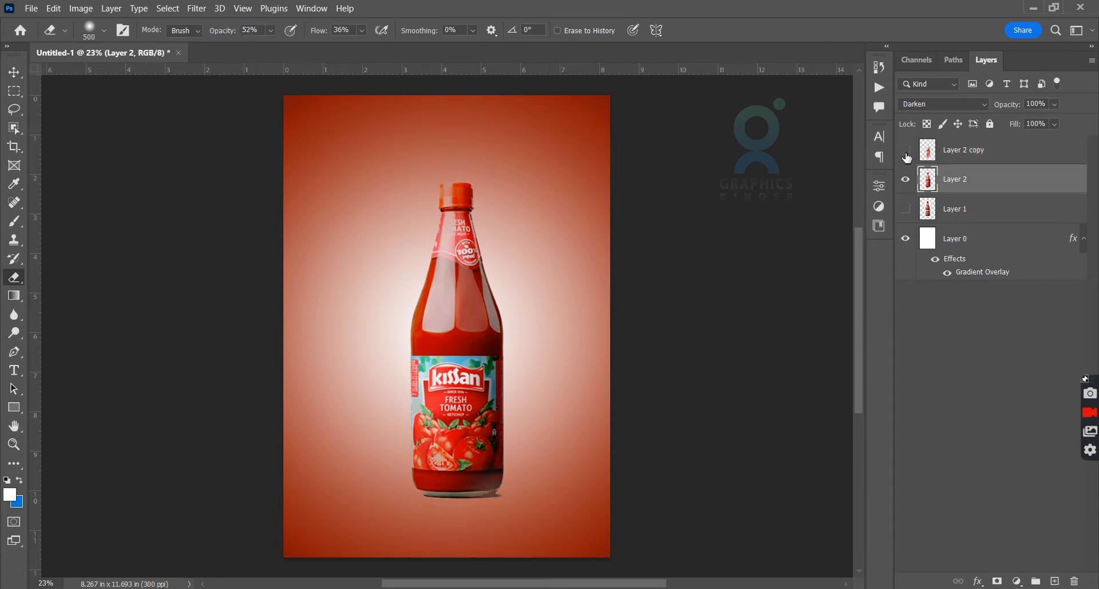
# - Try to merge Layer 2 copy with Layer 2
pyautogui.click(14, 72)
pyautogui.keyDown('ctrl'); pyautogui.click(1030, 161); pyautogui.keyUp('ctrl')
pyautogui.hotkey('ctrl', 'e')
pyautogui.hotkey('ctrl', 'z')
pyautogui.hotkey('ctrl', 'e')
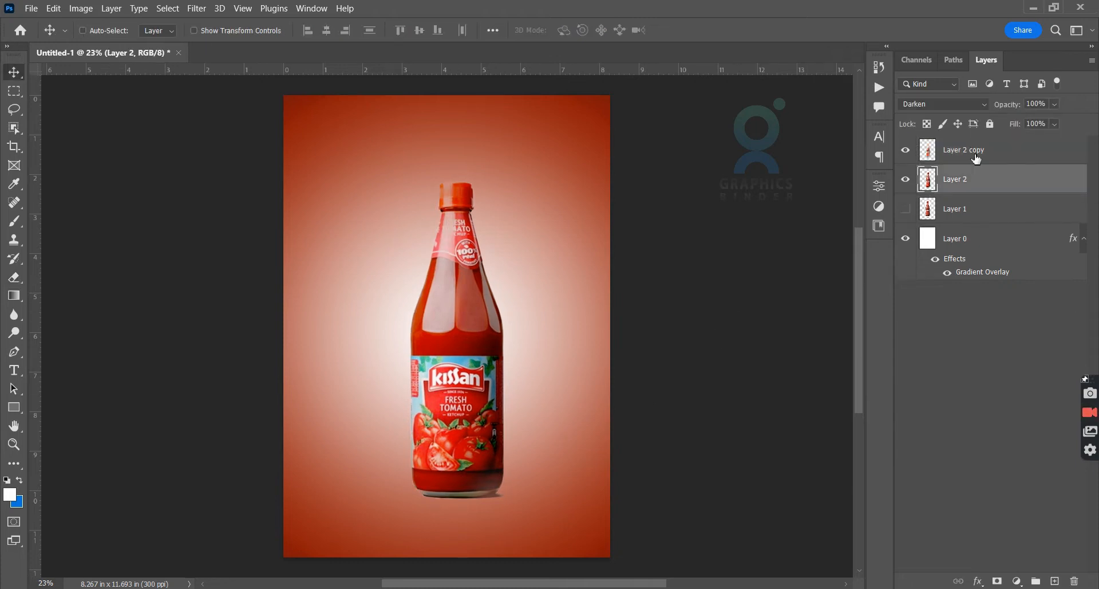
pyautogui.hotkey('ctrl', 'z')
# - Scale both bottle layers down together about their centre and deselect the layers
pyautogui.hotkey('ctrl', 't')
pyautogui.moveTo(511, 182); pyautogui.dragTo(499, 218)
pyautogui.press('Return')
pyautogui.click(675, 342)
# - Activate the Ellipse tool and set the foreground colour to a medium gray
pyautogui.rightClick(14, 407)
pyautogui.click(68, 420)
pyautogui.click(9, 495)
pyautogui.moveTo(728, 223); pyautogui.dragTo(648, 251)
pyautogui.press('Return')
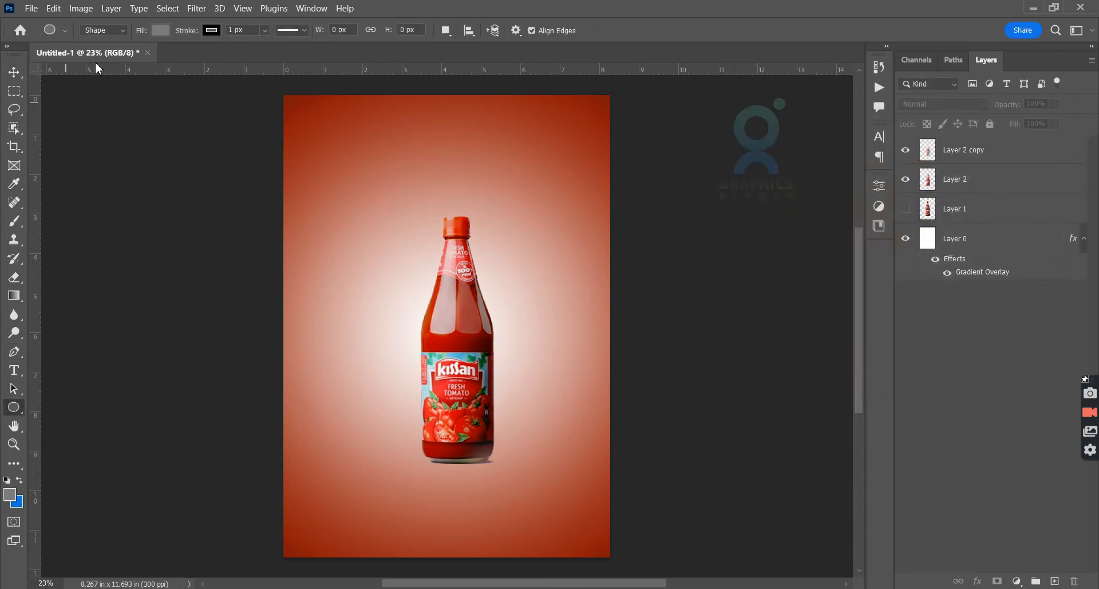
# - Draw a flat elliptical marquee selection just beneath the bottle's base, slightly wider than the bottle
pyautogui.click(16, 227)
pyautogui.click(101, 29)
pyautogui.click(101, 30)
pyautogui.rightClick(14, 93)
pyautogui.click(63, 104)
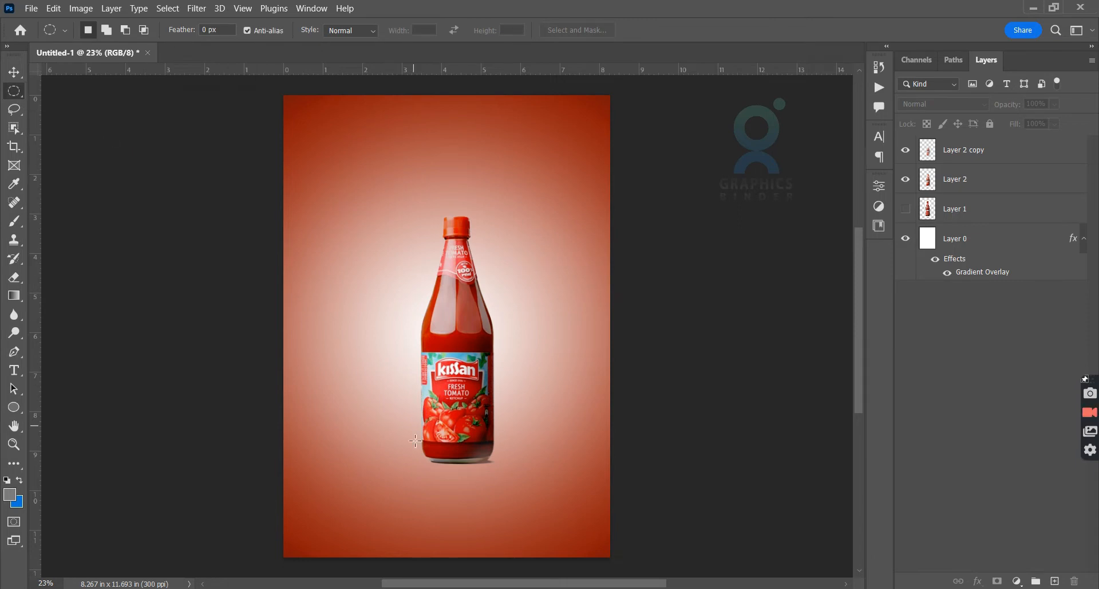
pyautogui.moveTo(401, 460); pyautogui.dragTo(521, 468)
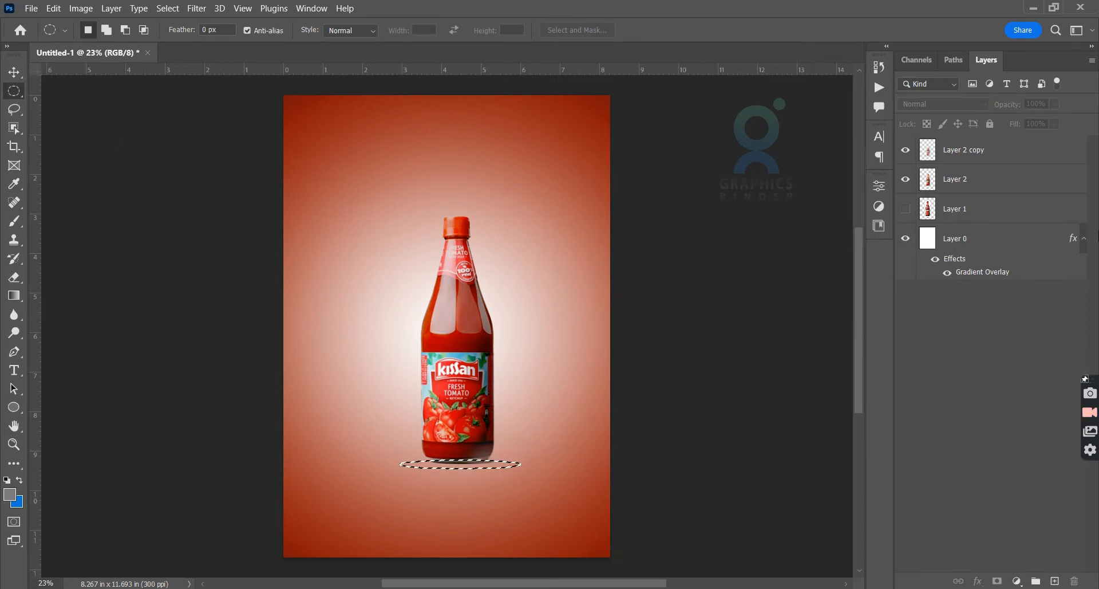
pyautogui.click(15, 221)
pyautogui.click(103, 30)
pyautogui.scroll(-1, 113, 176)
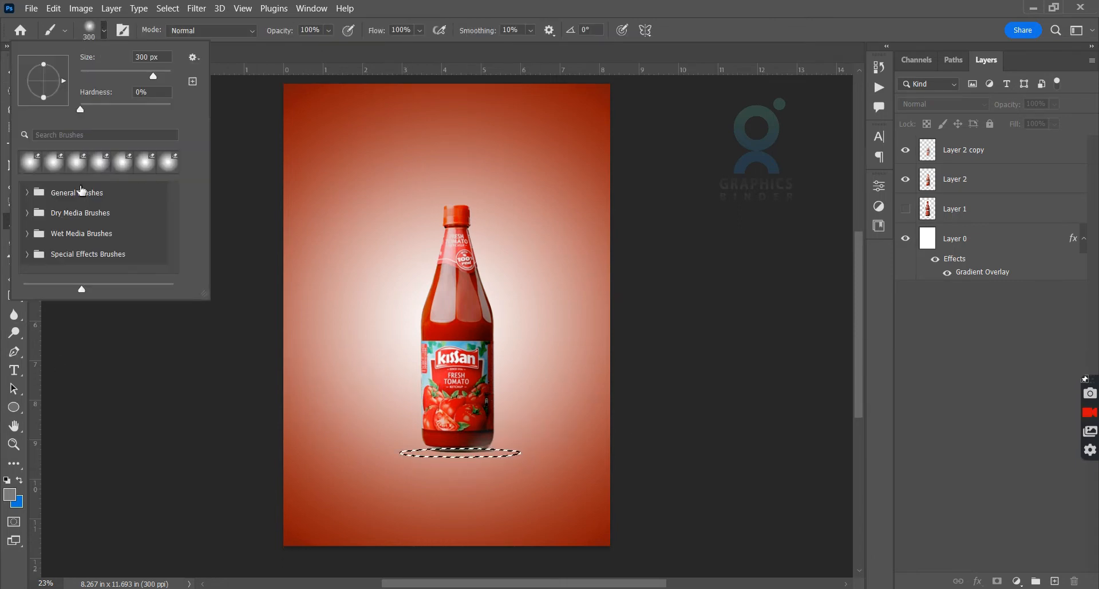
pyautogui.scroll(-3, 121, 215)
pyautogui.click(53, 163)
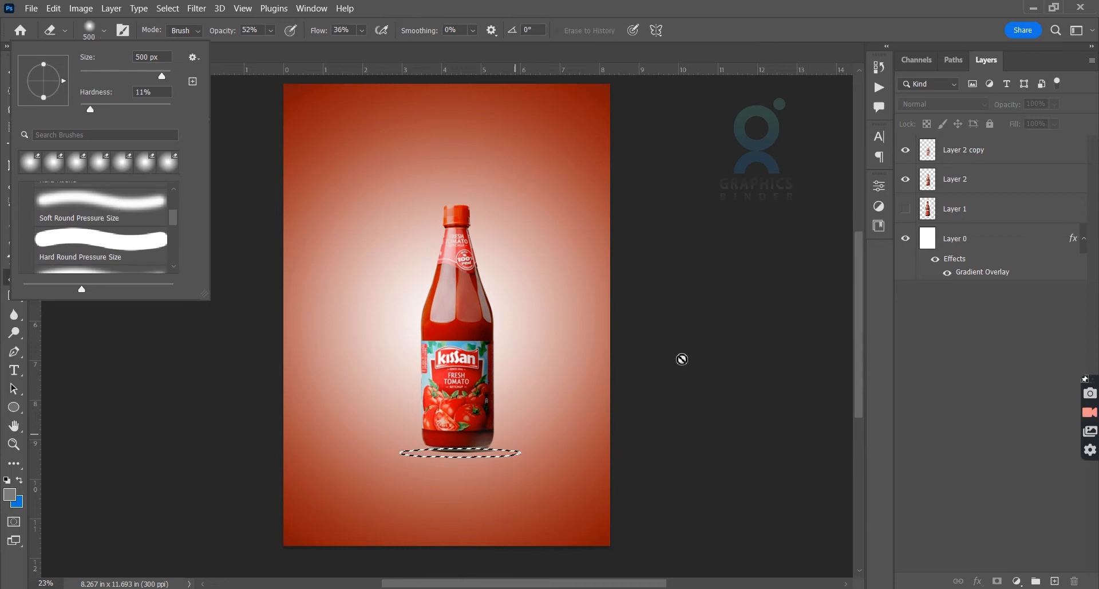
pyautogui.click(427, 448)
pyautogui.press('Return')
# - Brush a gray shadow inside the elliptical selection on a new layer and clear the selection
pyautogui.hotkey('ctrl', 'shift', 'alt', 'n')
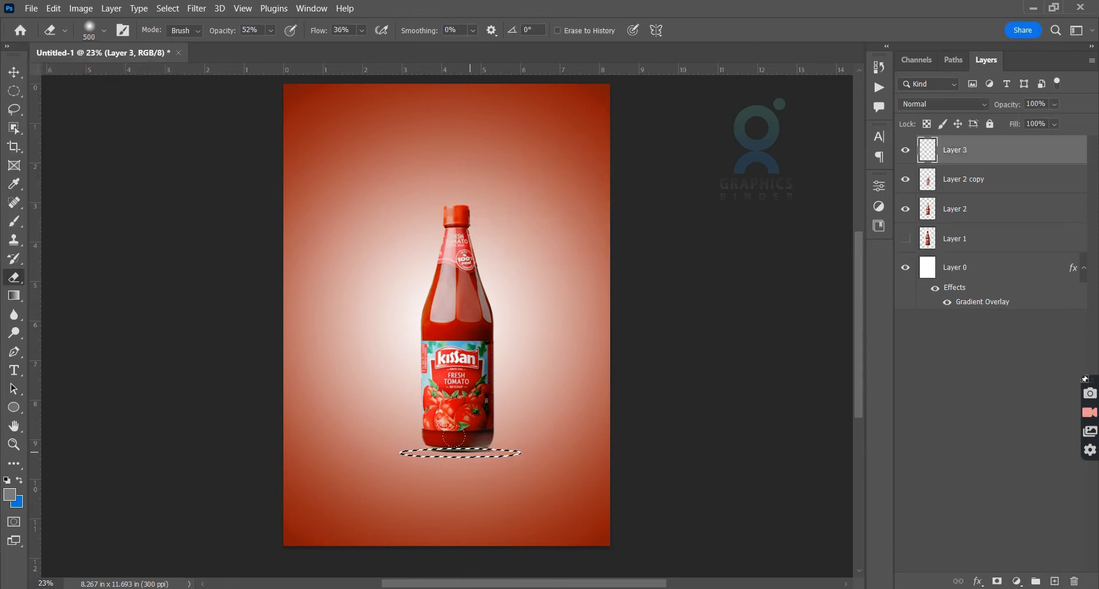
pyautogui.press('b')
pyautogui.moveTo(493, 453); pyautogui.dragTo(429, 451)
pyautogui.click(14, 72)
pyautogui.click(15, 91)
pyautogui.hotkey('ctrl', 'd')
# - Move the gray shadow layer beneath both bottle layers in the stacking order
pyautogui.click(13, 73)
pyautogui.moveTo(1002, 153); pyautogui.dragTo(995, 221)
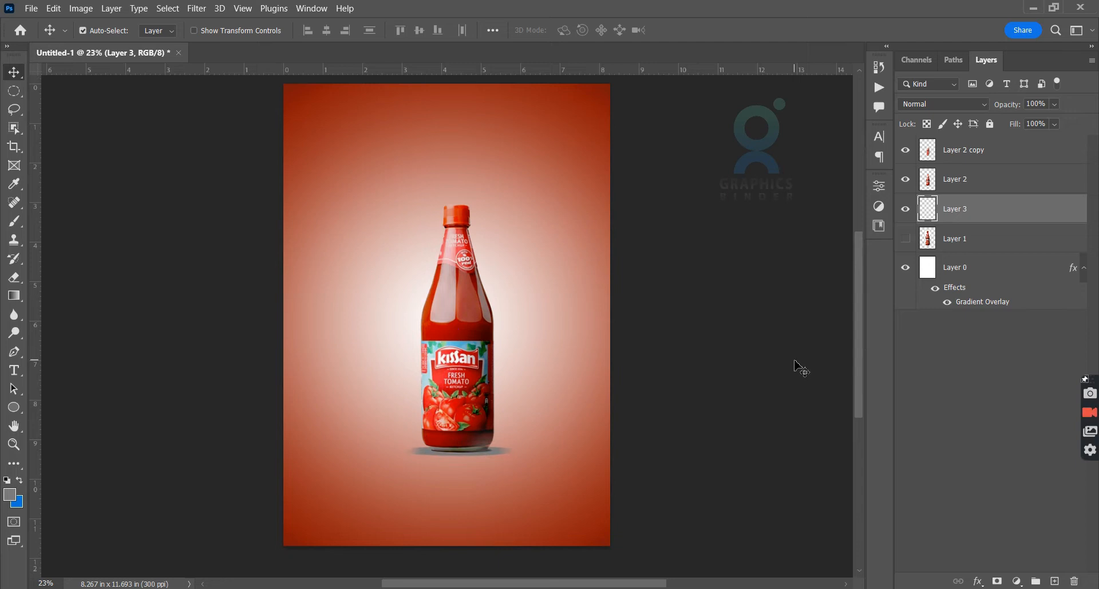
# - Apply a Gradient Overlay style to the shadow layer and lower the layer's opacity to about 61%
pyautogui.doubleClick(1081, 209)
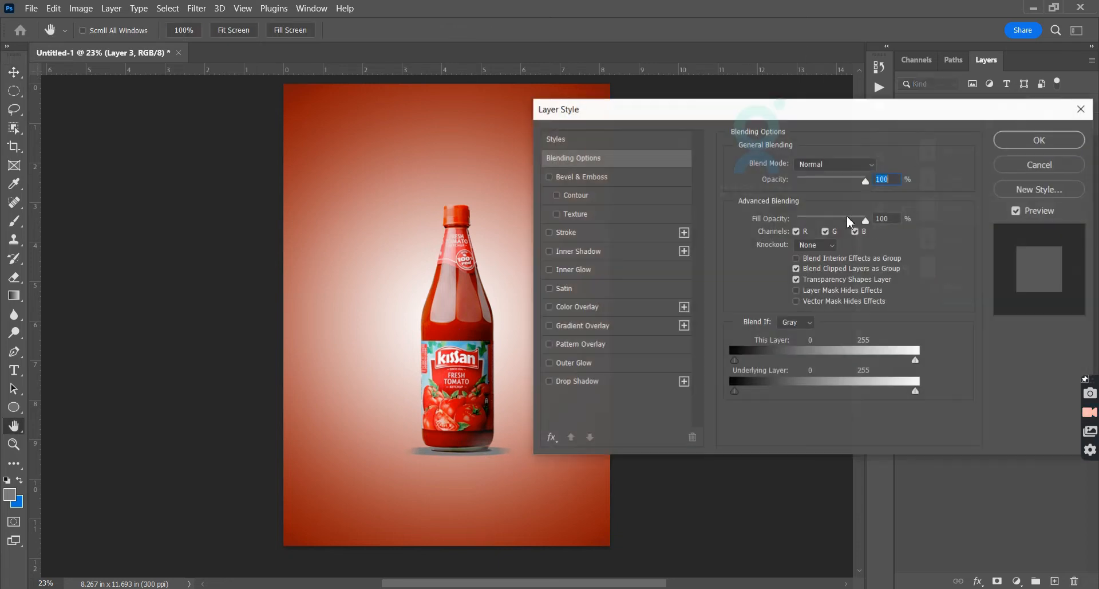
pyautogui.click(549, 326)
pyautogui.click(825, 198)
pyautogui.moveTo(1056, 383); pyautogui.dragTo(1055, 427)
pyautogui.moveTo(839, 384); pyautogui.dragTo(842, 427)
pyautogui.click(1031, 152)
pyautogui.click(1031, 146)
pyautogui.moveTo(1002, 109); pyautogui.dragTo(986, 109)
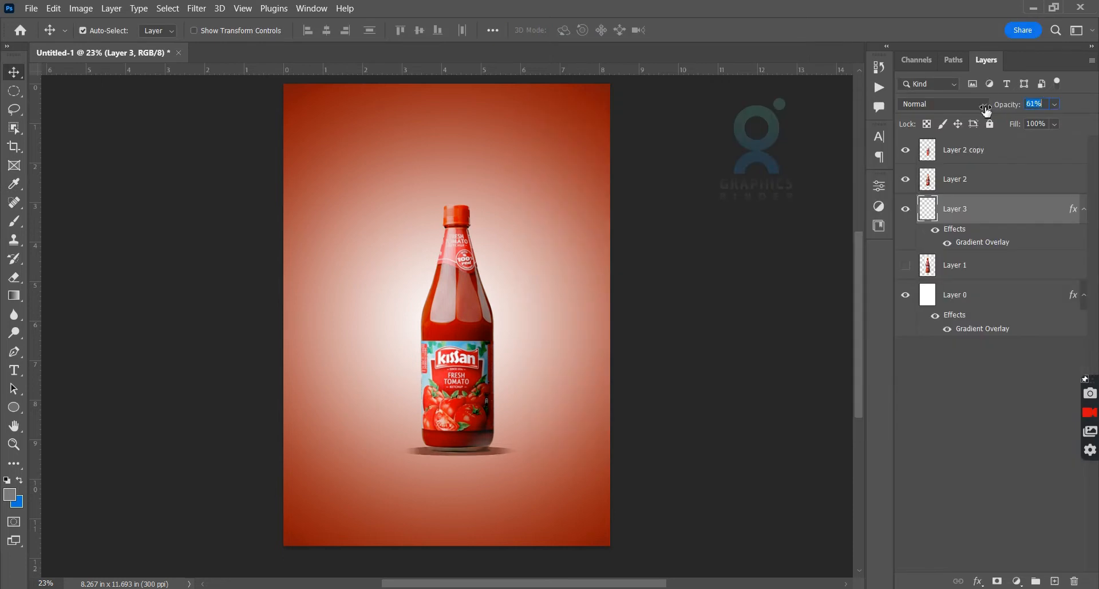
# - Select the shadow and bottle layers together, nudge them slightly left on the poster and deselect them
pyautogui.keyDown('shift'); pyautogui.click(983, 184); pyautogui.keyUp('shift')
pyautogui.hotkey('shift', 'Left')
pyautogui.hotkey('shift', 'Left')
pyautogui.hotkey('shift', 'Left')
pyautogui.hotkey('shift', 'Left')
pyautogui.hotkey('shift', 'Left')
pyautogui.hotkey('shift', 'Left')
pyautogui.hotkey('shift', 'Left')
pyautogui.hotkey('shift', 'Left')
pyautogui.hotkey('shift', 'Left')
pyautogui.click(755, 272)
# - Switch to Chrome, close the ketchup product page and search Google Images for "tomatto png"
pyautogui.hotkey('alt', 'Tab')
pyautogui.click(509, 12)
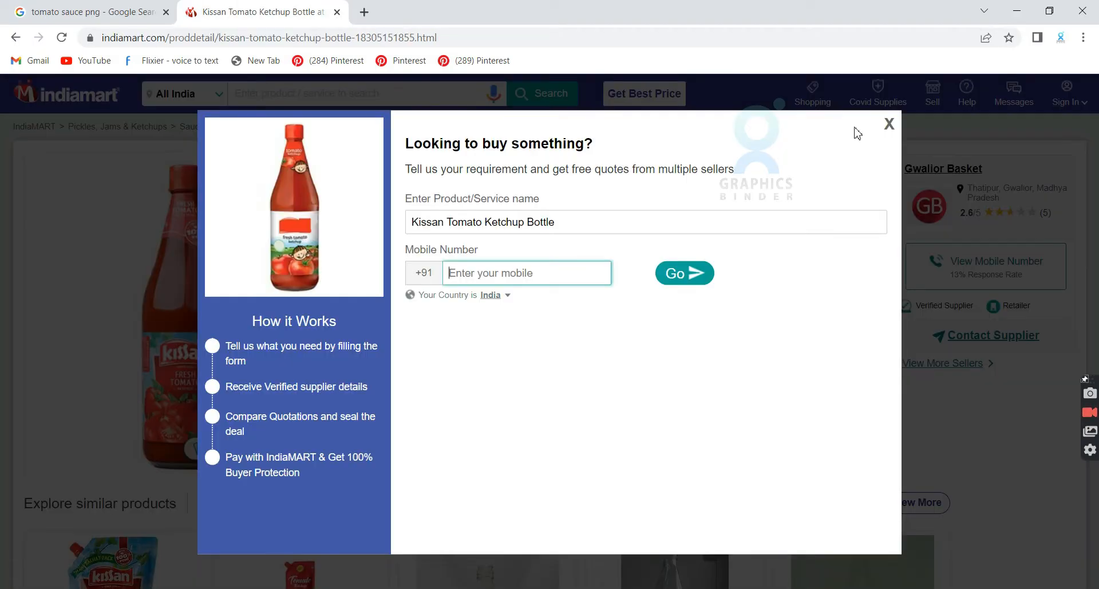
pyautogui.click(338, 12)
pyautogui.tripleClick(166, 93)
pyautogui.write('tomatto png')
pyautogui.press('Return')
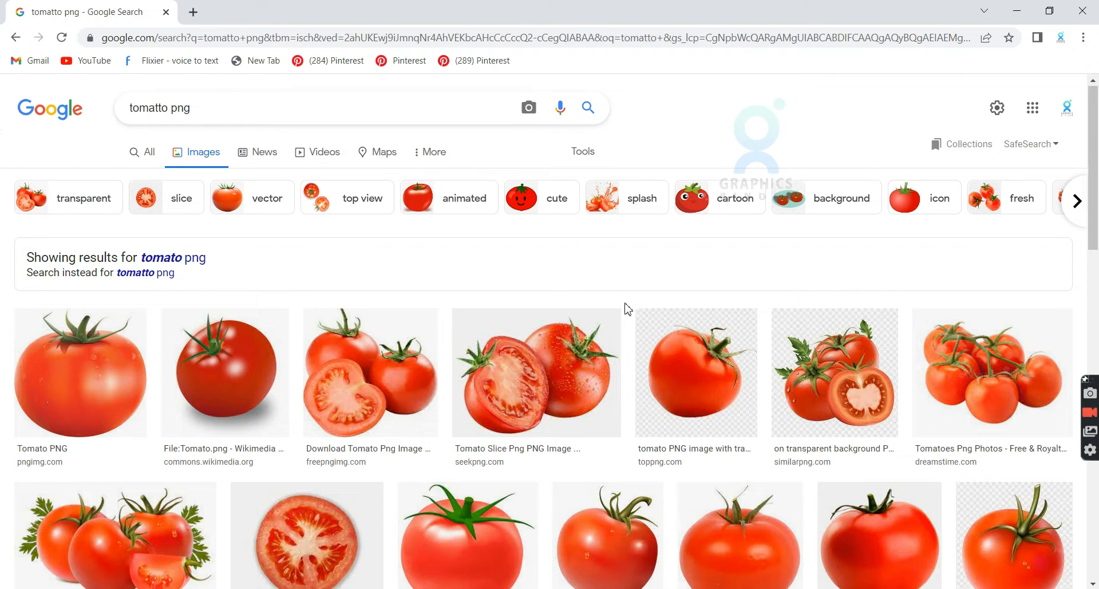
# - Open the FreePNGImg page for the image of two whole tomatoes with a cut half and download its PNG
pyautogui.scroll(-6, 629, 309)
pyautogui.click(642, 438)
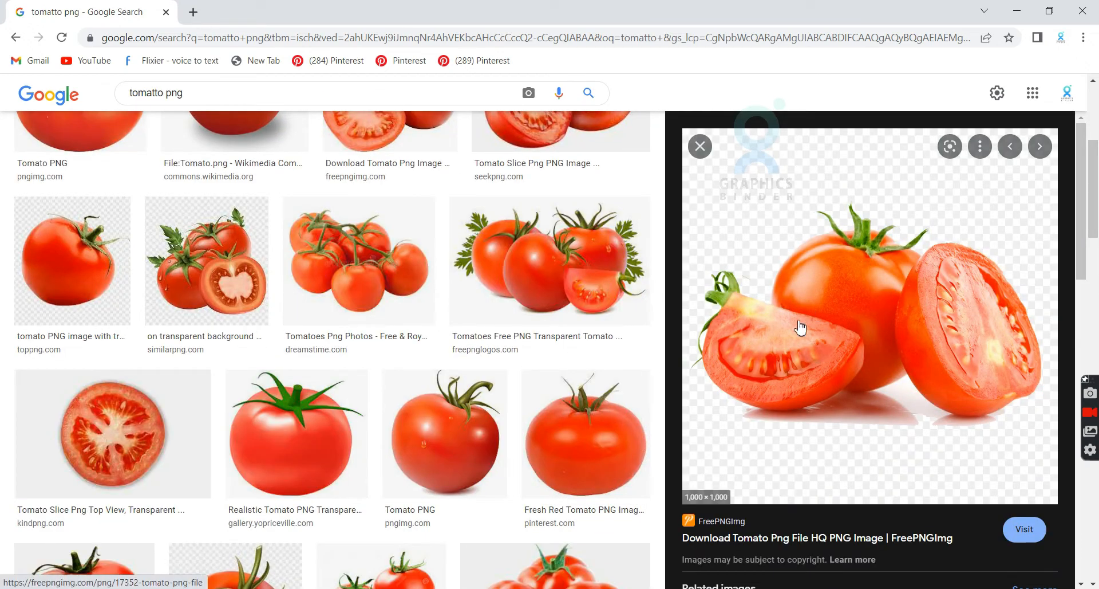
pyautogui.click(760, 330)
pyautogui.scroll(-5, 680, 269)
pyautogui.click(223, 358)
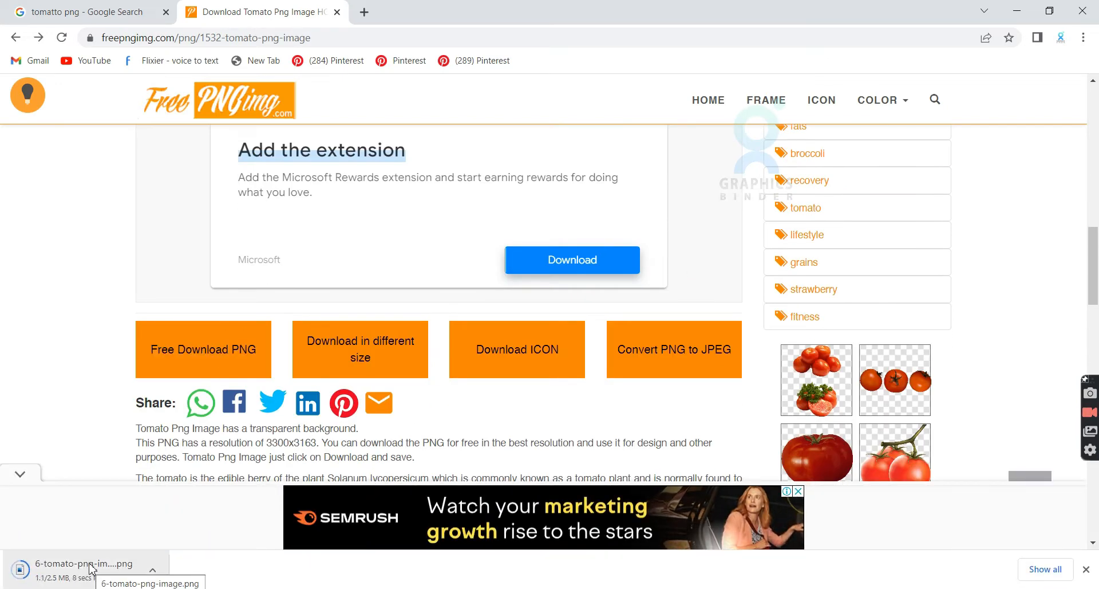
# - Bring the downloaded tomato image into the Photoshop poster, scaled to about 25%, and set it left of the bottle
pyautogui.moveTo(69, 564); pyautogui.dragTo(417, 448)
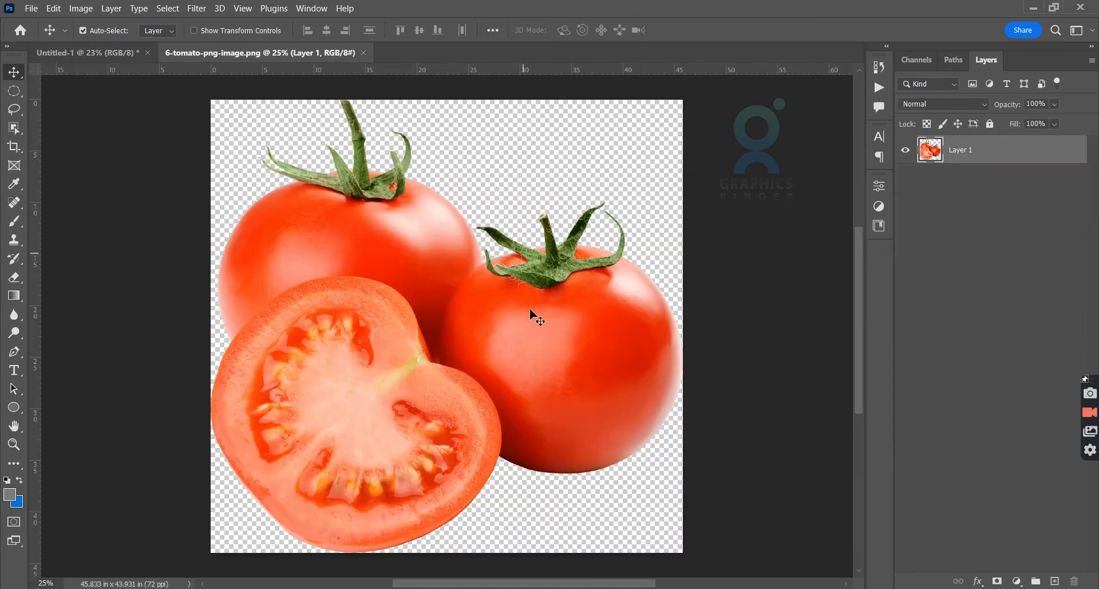
pyautogui.moveTo(533, 315); pyautogui.dragTo(417, 369)
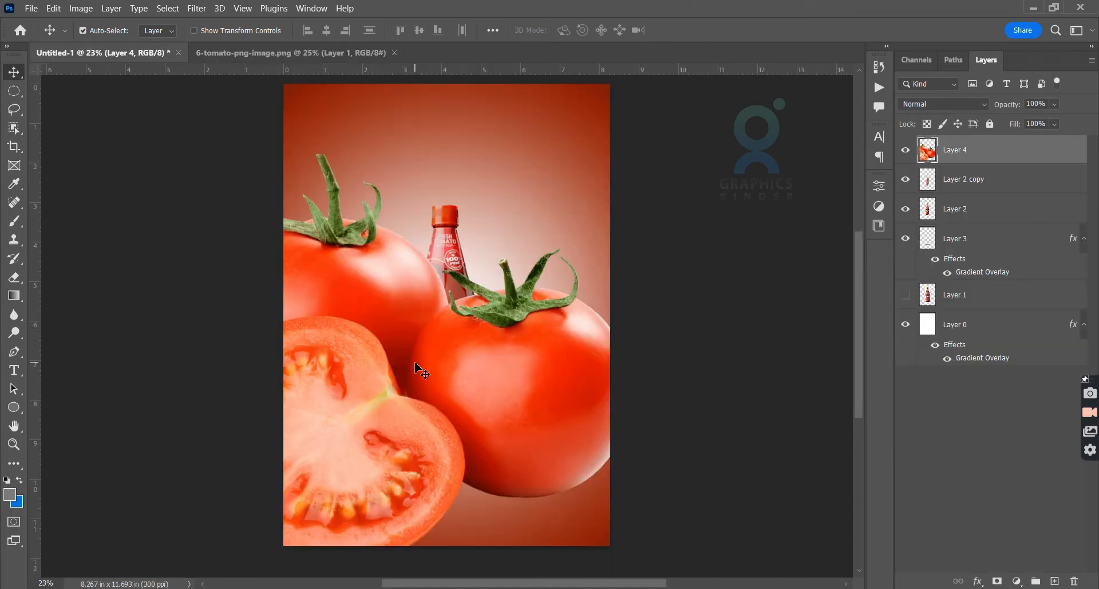
pyautogui.hotkey('ctrl', 't')
pyautogui.moveTo(633, 153); pyautogui.dragTo(512, 328)
pyautogui.moveTo(450, 368); pyautogui.dragTo(421, 439)
pyautogui.moveTo(317, 367); pyautogui.dragTo(338, 389)
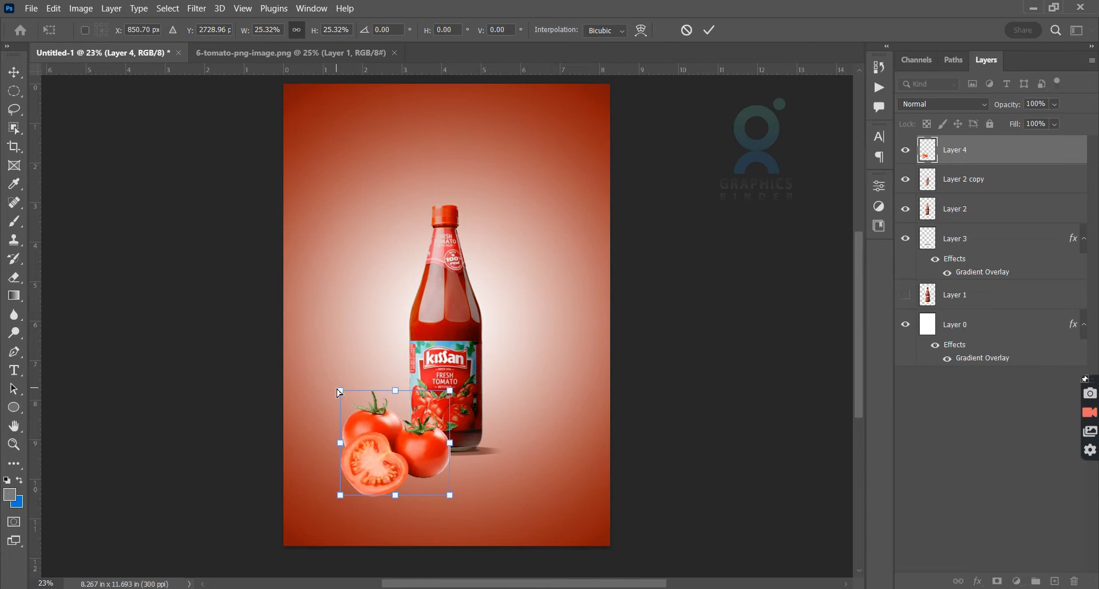
pyautogui.press('Return')
pyautogui.moveTo(424, 478); pyautogui.dragTo(375, 381)
# - Duplicate the bottle layer and move the Layer 2 copy to the right of the bottle
pyautogui.click(483, 384)
pyautogui.hotkey('alt', '[')
pyautogui.rightClick(13, 91)
pyautogui.click(86, 84)
pyautogui.hotkey('ctrl', 'j')
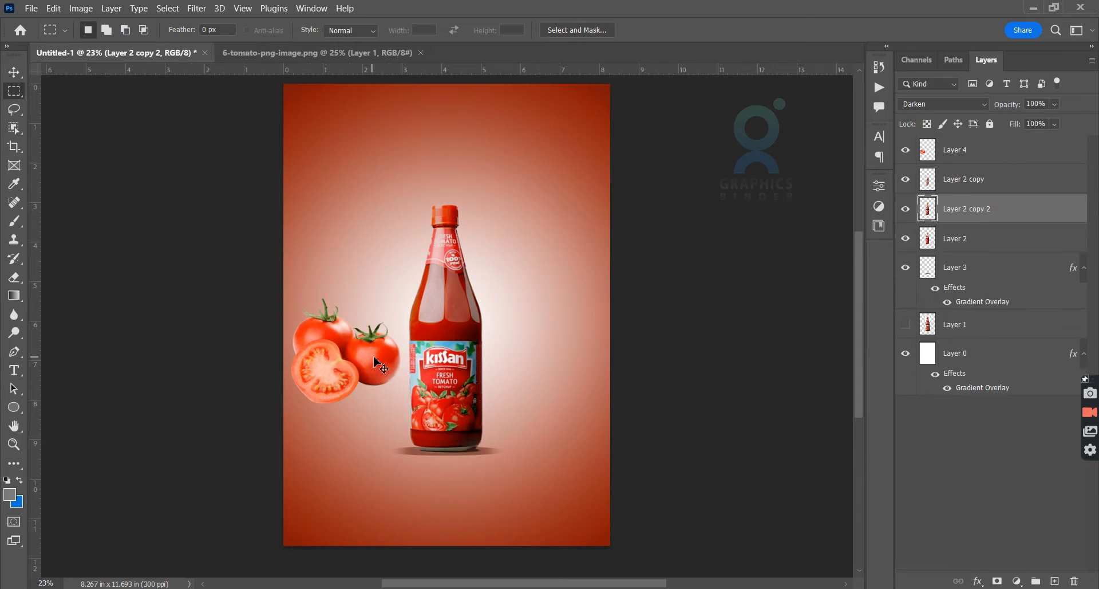
pyautogui.click(15, 74)
pyautogui.moveTo(455, 365); pyautogui.dragTo(554, 361)
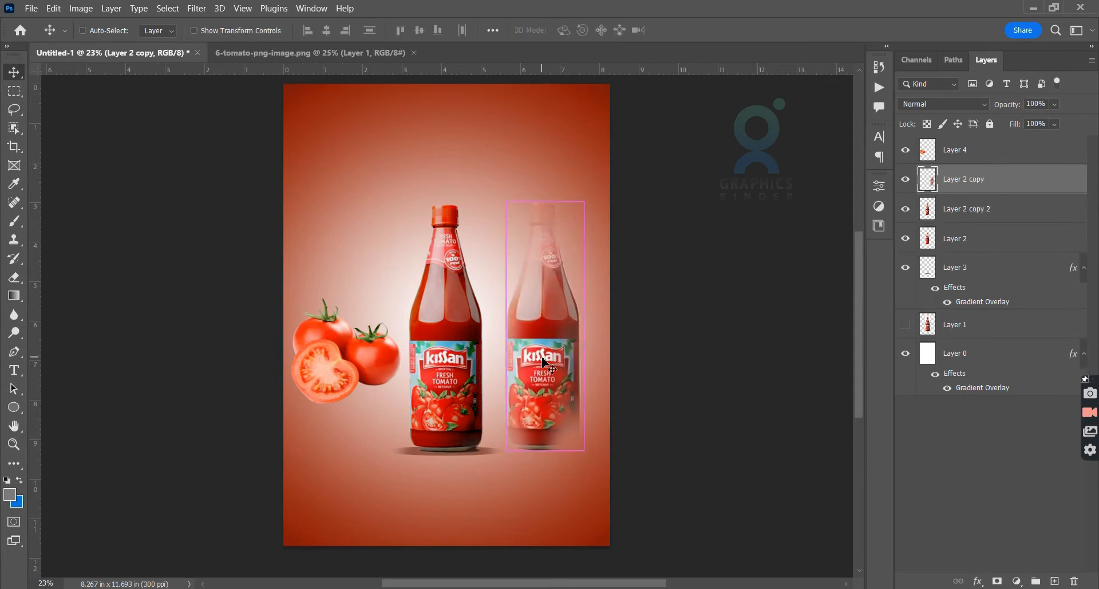
# - Flip the moved bottle copy vertically and position it directly below the bottle's base as a reflection
pyautogui.hotkey('ctrl', 't')
pyautogui.rightClick(538, 331)
pyautogui.click(564, 319)
pyautogui.moveTo(545, 450); pyautogui.dragTo(545, 341)
pyautogui.moveTo(536, 270); pyautogui.dragTo(435, 510)
pyautogui.press('Return')
# - Move the bottle reflection layer beneath the shadow layer and distort the reflection so its lower part flares outward
pyautogui.moveTo(974, 182); pyautogui.dragTo(982, 309)
pyautogui.hotkey('ctrl', 't')
pyautogui.moveTo(446, 486); pyautogui.dragTo(489, 518)
pyautogui.rightClick(444, 502)
pyautogui.click(484, 505)
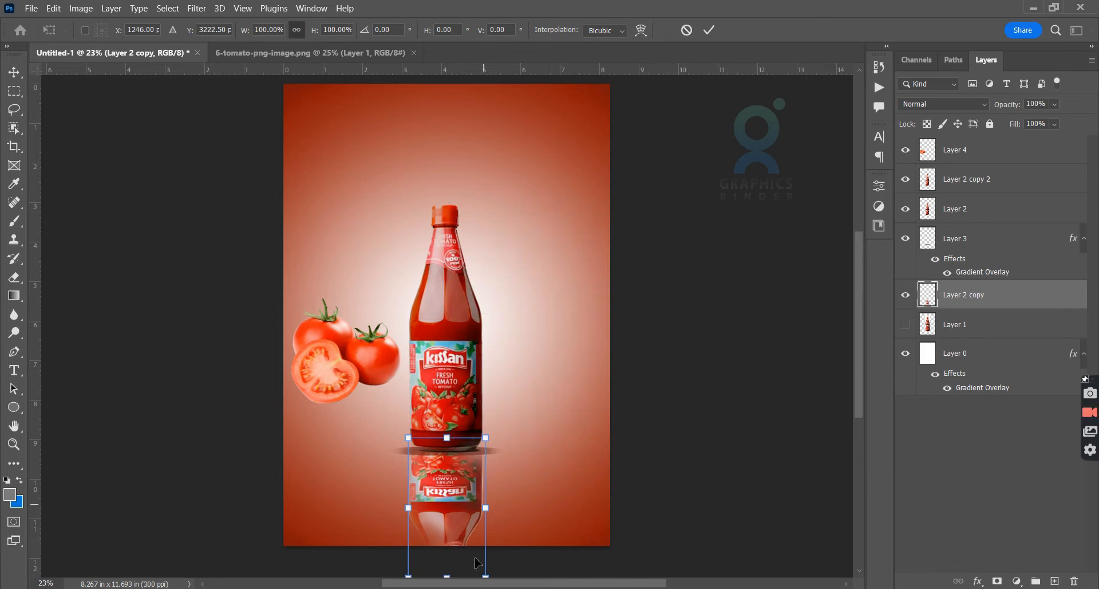
pyautogui.moveTo(488, 577); pyautogui.dragTo(504, 577)
pyautogui.press('Return')
# - Fade out the lower part of the bottle reflection with the Eraser at 21% opacity
pyautogui.press('e')
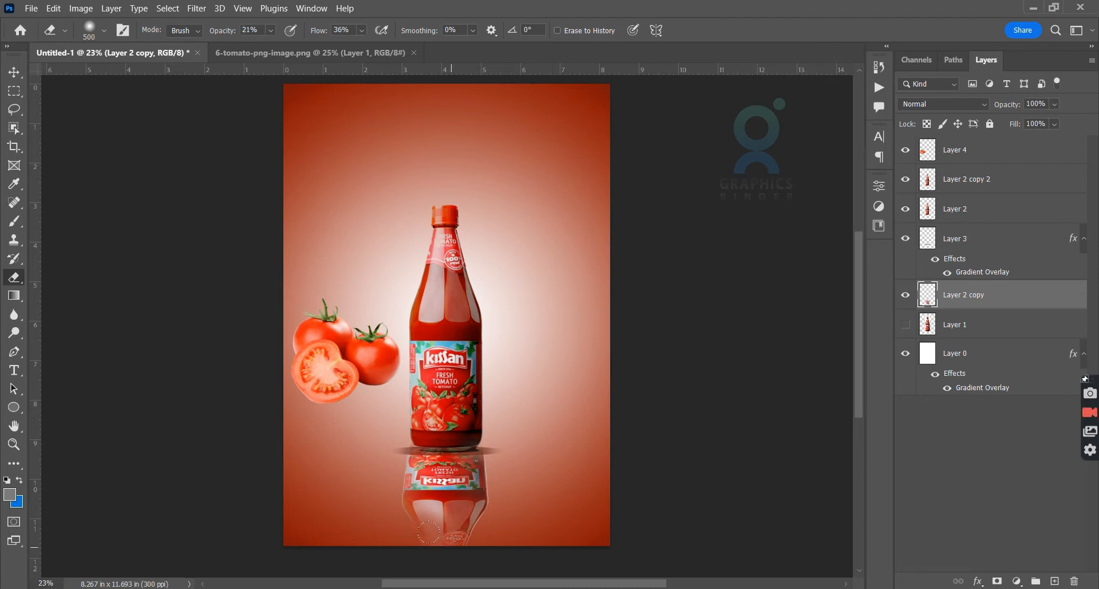
pyautogui.moveTo(394, 506)
pyautogui.mouseDown()
pyautogui.moveTo(385, 465)
pyautogui.moveTo(475, 484)
pyautogui.moveTo(410, 462)
pyautogui.mouseUp()
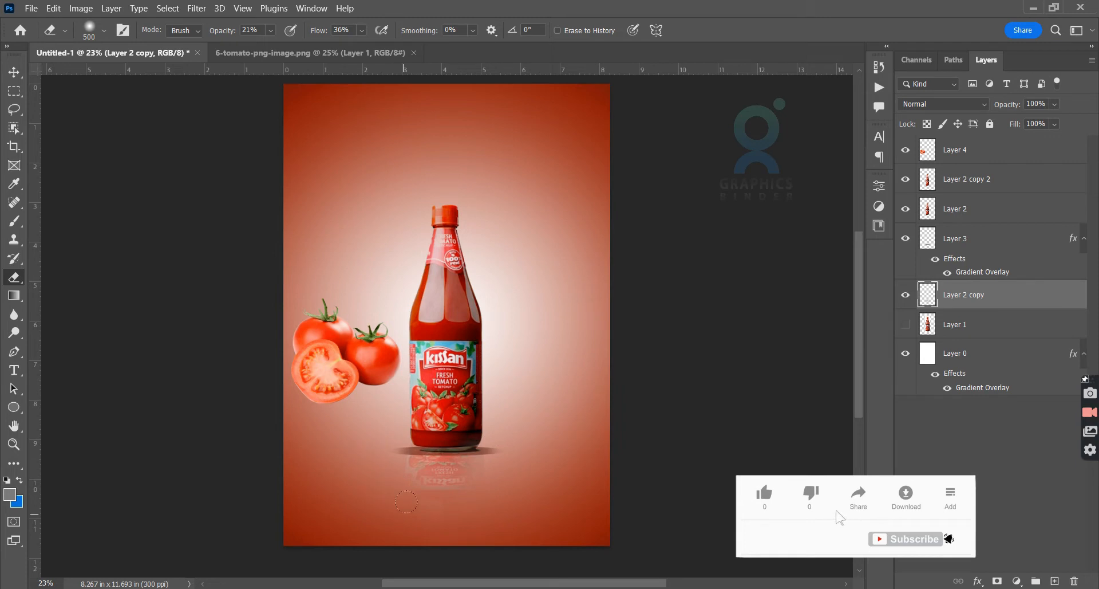
# - Place the tomatoes in front of the bottle's lower left side and scale them down to about 81%
pyautogui.press('v')
pyautogui.moveTo(378, 375); pyautogui.dragTo(410, 456)
pyautogui.hotkey('ctrl', 't')
pyautogui.moveTo(322, 379); pyautogui.dragTo(343, 400)
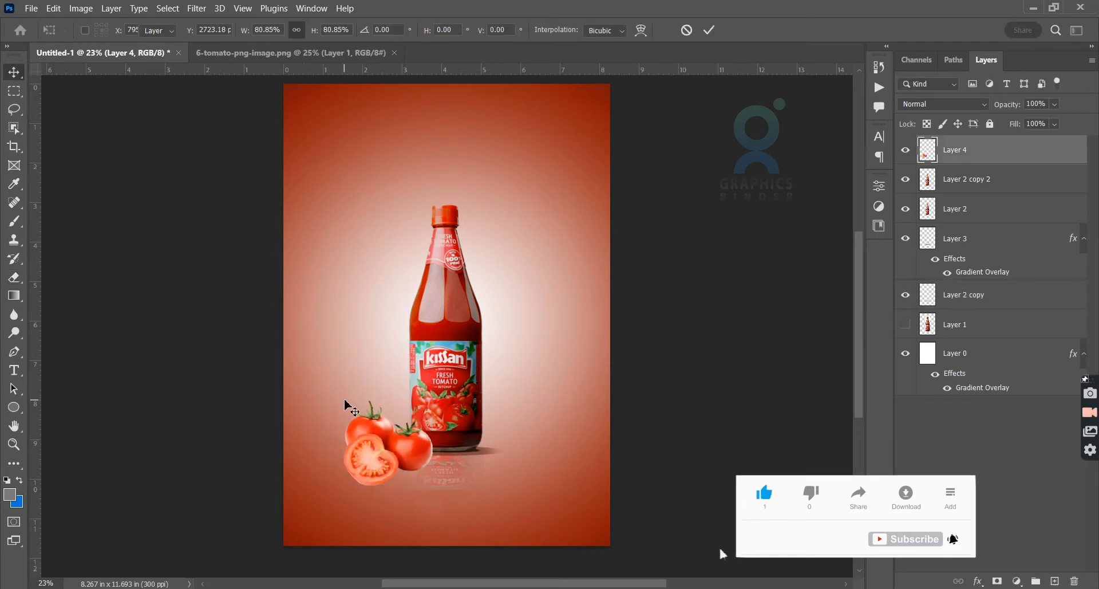
pyautogui.press('Return')
pyautogui.moveTo(392, 456); pyautogui.dragTo(405, 499)
# - Duplicate the tomatoes layer and flip the copy vertically
pyautogui.hotkey('ctrl', 'j')
pyautogui.hotkey('ctrl', 't')
pyautogui.rightClick(385, 453)
pyautogui.click(409, 445)
pyautogui.press('Return')
# - Place the flipped tomato copy beneath the shadow layer and below the tomatoes, and lower its opacity to 32%
pyautogui.moveTo(997, 150); pyautogui.dragTo(1012, 319)
pyautogui.moveTo(395, 510)
pyautogui.mouseDown()
pyautogui.moveTo(401, 467)
pyautogui.moveTo(417, 521)
pyautogui.moveTo(378, 458)
pyautogui.moveTo(394, 516)
pyautogui.mouseUp()
pyautogui.moveTo(950, 100); pyautogui.dragTo(961, 100)
pyautogui.press('e')
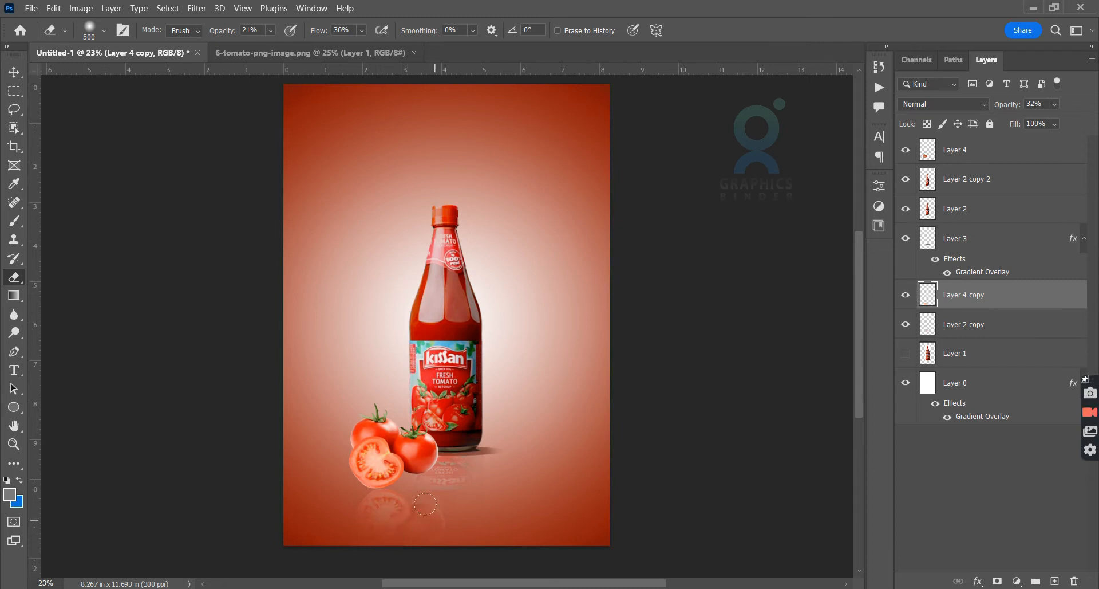
# - Rotate the tomato reflection by about -40° and align it beneath the tomatoes
pyautogui.click(18, 78)
pyautogui.moveTo(408, 517); pyautogui.dragTo(422, 522)
pyautogui.hotkey('ctrl', 't')
pyautogui.moveTo(483, 488); pyautogui.dragTo(459, 451)
pyautogui.moveTo(431, 530); pyautogui.dragTo(430, 513)
pyautogui.moveTo(489, 539); pyautogui.dragTo(491, 534)
pyautogui.moveTo(398, 515); pyautogui.dragTo(427, 518)
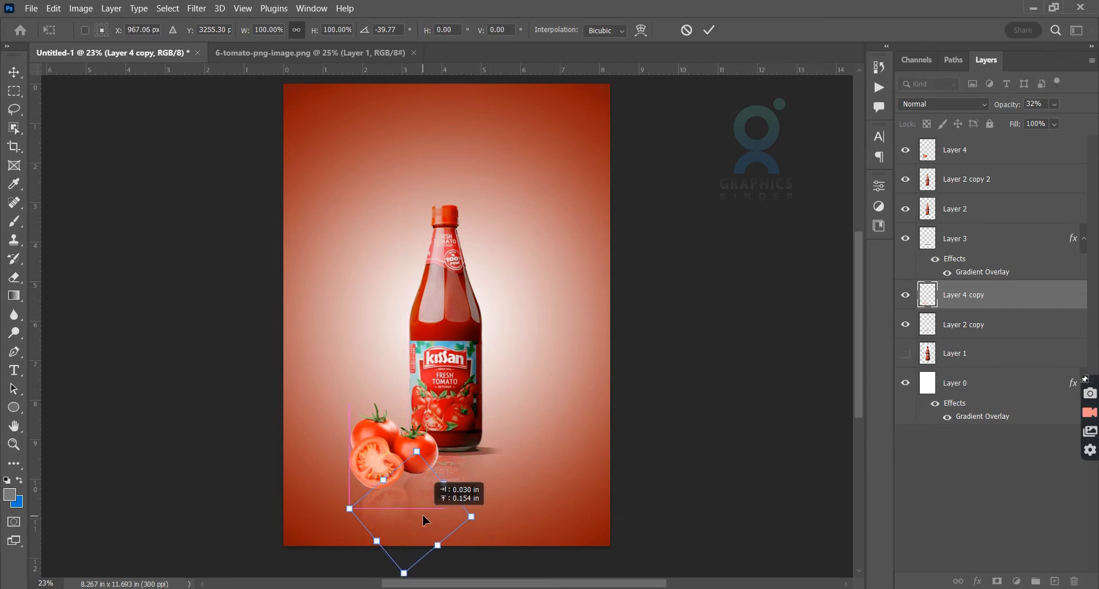
pyautogui.press('Return')
# - Raise the tomato reflection layer above the shadow layer and shift the tomatoes and their reflection slightly left
pyautogui.moveTo(973, 294); pyautogui.dragTo(1029, 229)
pyautogui.click(433, 499)
pyautogui.moveTo(417, 462); pyautogui.dragTo(408, 461)
pyautogui.click(400, 505)
pyautogui.moveTo(400, 507); pyautogui.dragTo(386, 467)
pyautogui.click(444, 479)
pyautogui.keyDown('shift'); pyautogui.click(451, 425); pyautogui.keyUp('shift')
pyautogui.moveTo(455, 461); pyautogui.dragTo(454, 461)
pyautogui.click(658, 405)
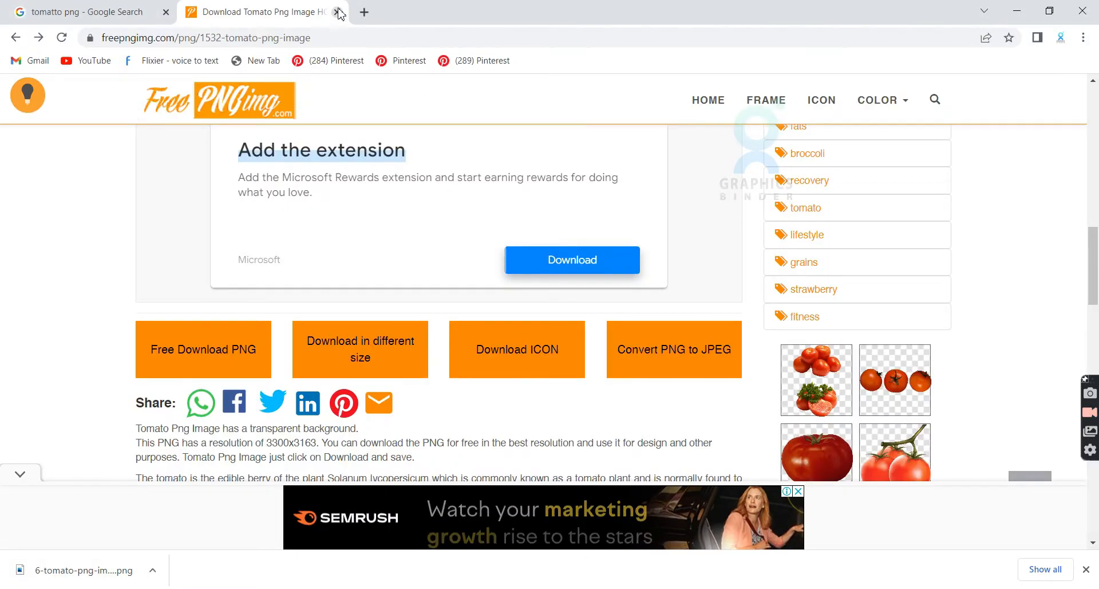
# - Switch to Chrome, close the tomato download page and search Google Images for "tomatto souce splash"
pyautogui.click(336, 12)
pyautogui.scroll(5, 351, 229)
pyautogui.doubleClick(351, 108)
pyautogui.write('souce splash')
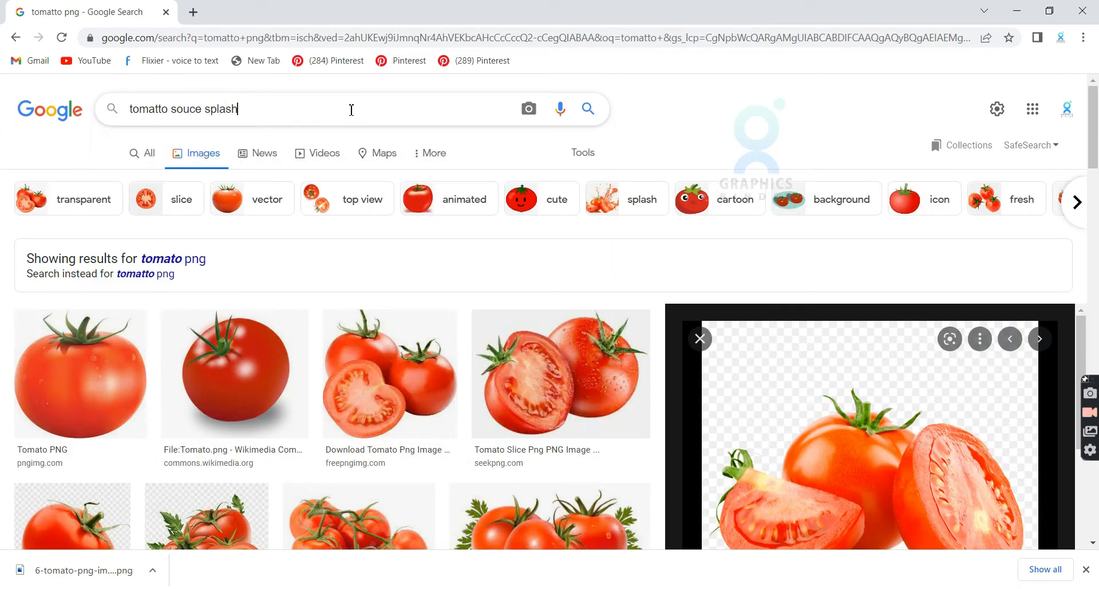
pyautogui.press('Return')
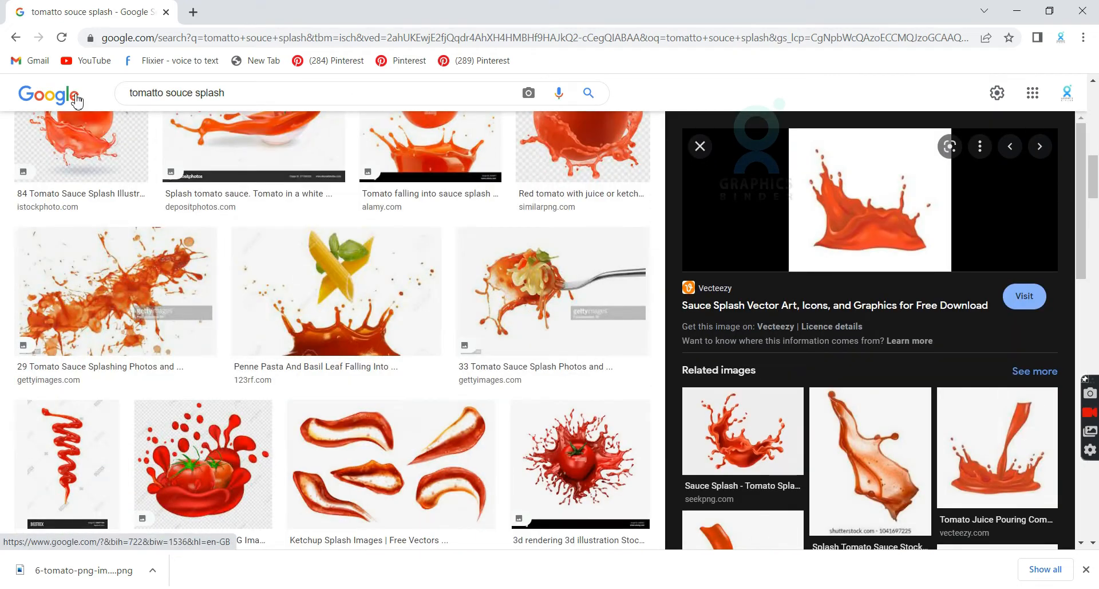
# - Browse the splash images and related results and open the preview of the Pngimg.com Ketchup PNG
pyautogui.scroll(3, 68, 166)
pyautogui.scroll(6, 69, 166)
pyautogui.scroll(-2, 898, 454)
pyautogui.click(798, 333)
pyautogui.scroll(-7, 880, 339)
pyautogui.click(796, 316)
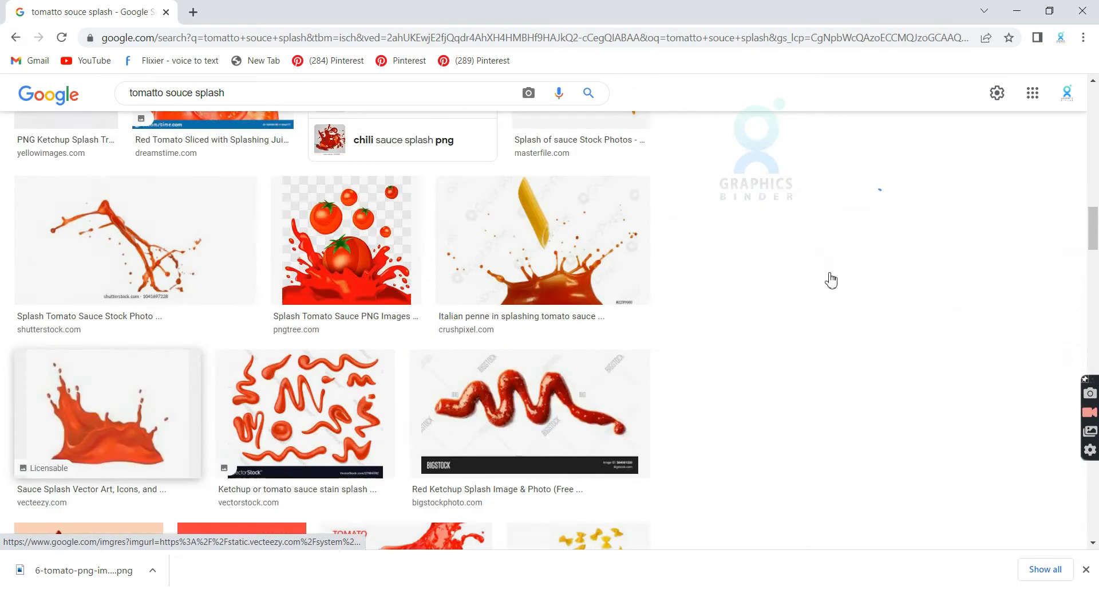
pyautogui.scroll(-5, 873, 352)
pyautogui.scroll(-3, 873, 352)
pyautogui.click(922, 348)
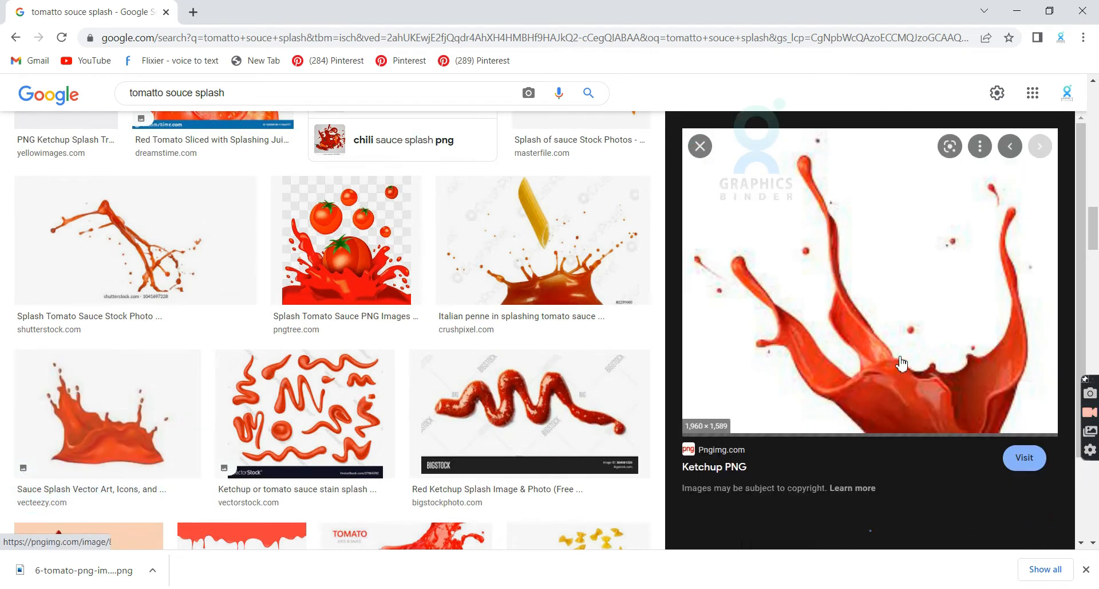
# - Open the ketchup splash image in a new tab and save it to the Desktop as ketchup_PNG45
pyautogui.rightClick(874, 344)
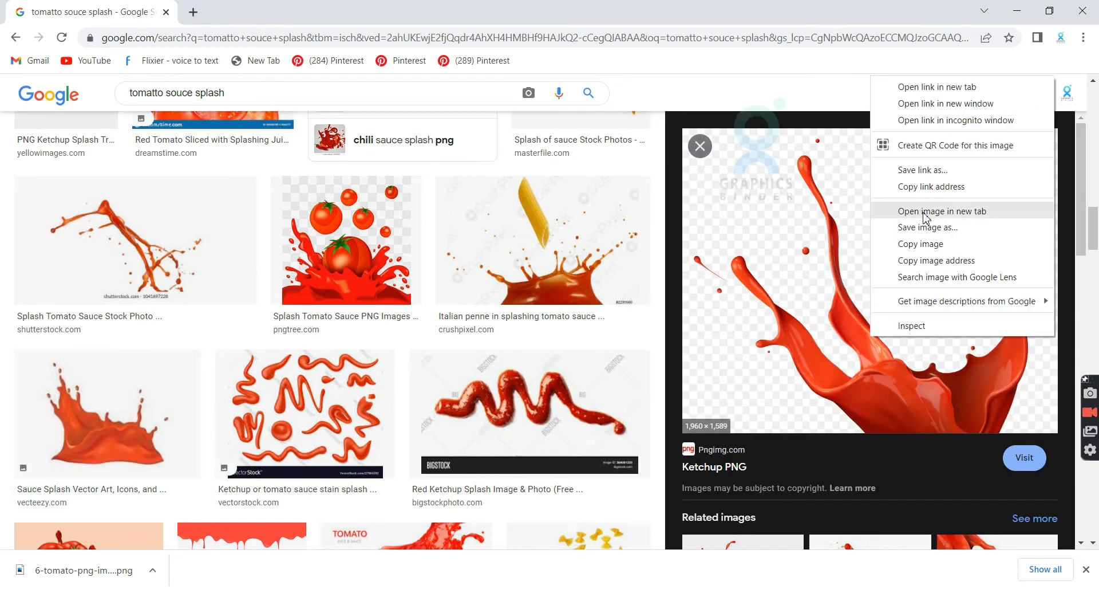
pyautogui.click(910, 212)
pyautogui.rightClick(493, 329)
pyautogui.click(538, 361)
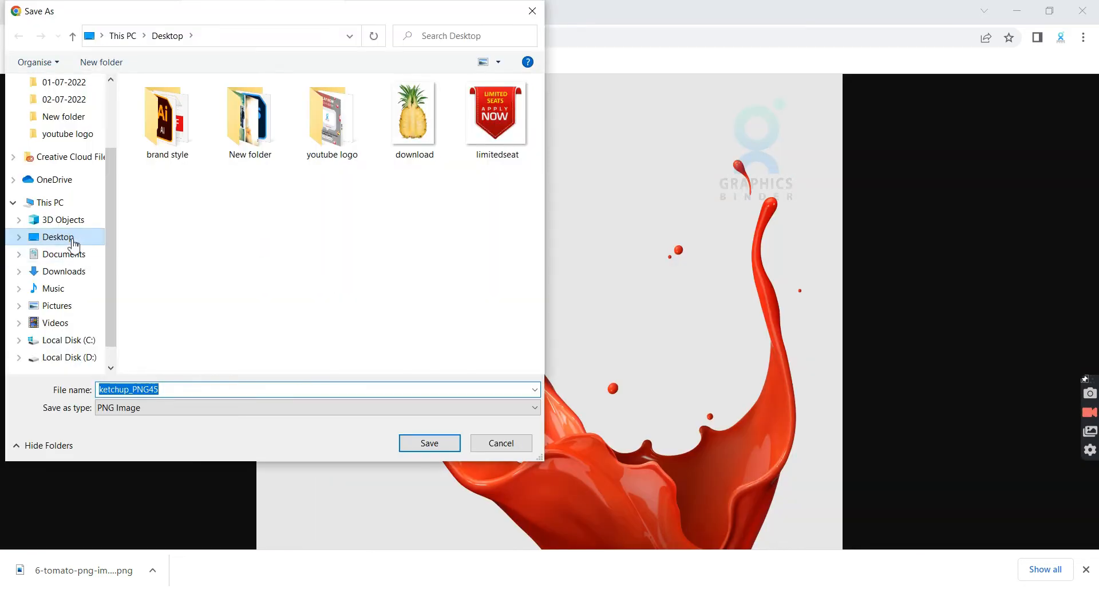
pyautogui.click(429, 443)
# - Open ketchup_PNG45.png in Photoshop and place the splash into the poster over the bottle
pyautogui.click(82, 570)
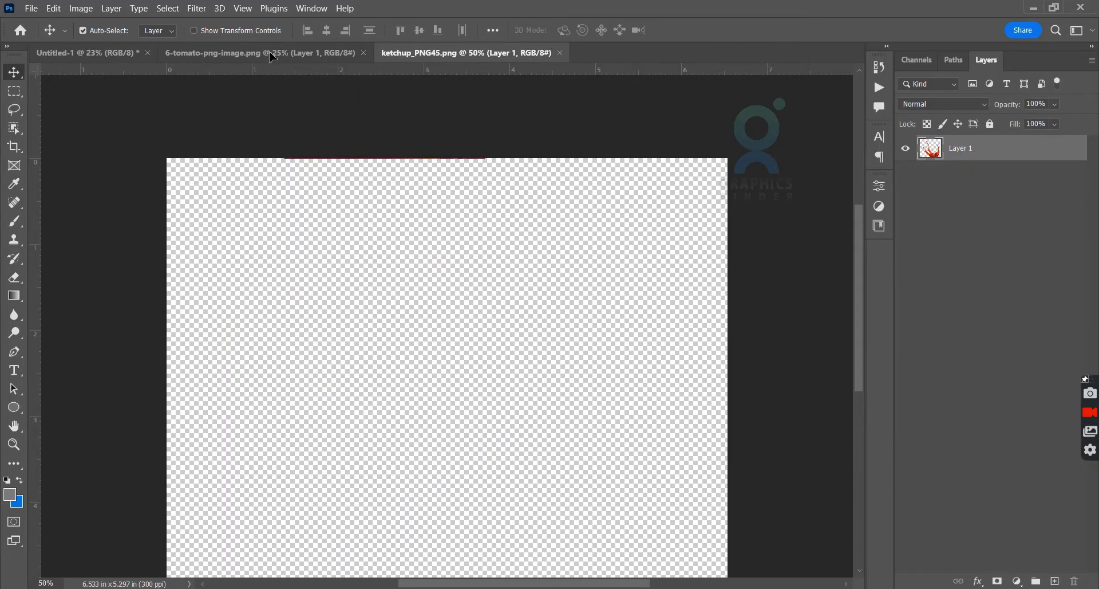
pyautogui.click(273, 53)
pyautogui.moveTo(121, 56); pyautogui.dragTo(429, 427)
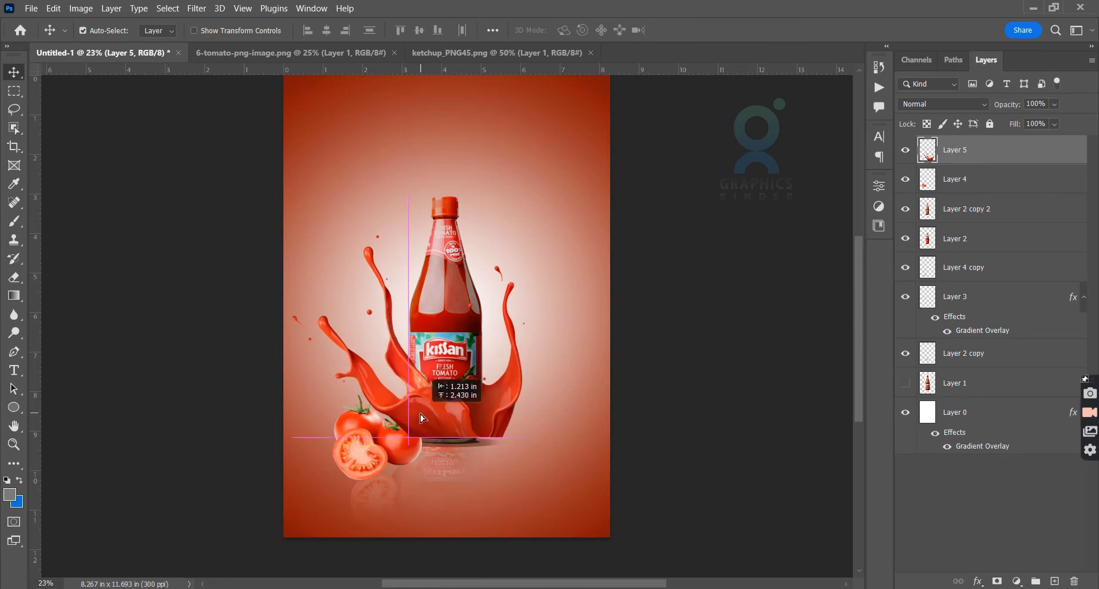
# - Move the splash layer beneath the bottle layers and shift the splash so it surrounds the bottle's base
pyautogui.moveTo(965, 156); pyautogui.dragTo(962, 252)
pyautogui.moveTo(502, 429)
pyautogui.mouseDown()
pyautogui.moveTo(515, 401)
pyautogui.moveTo(493, 412)
pyautogui.mouseUp()
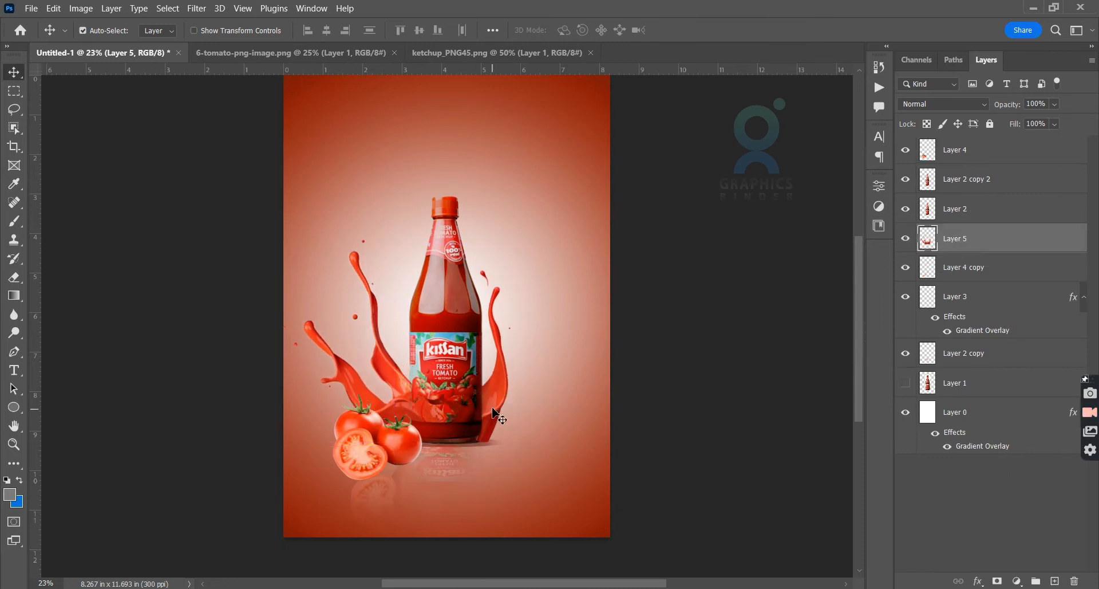
pyautogui.click(712, 417)
# - Select all layers from the tomatoes down to the bottle reflection and nudge them together to the right
pyautogui.click(954, 150)
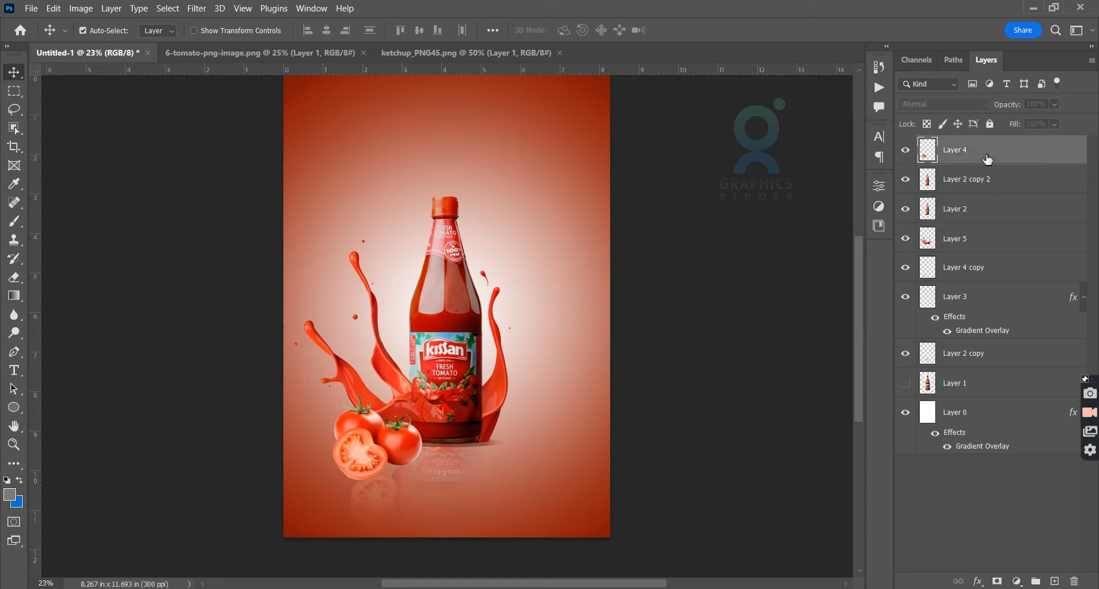
pyautogui.keyDown('shift'); pyautogui.click(996, 353); pyautogui.keyUp('shift')
pyautogui.moveTo(842, 377); pyautogui.dragTo(858, 390)
pyautogui.hotkey('shift', 'Right')
pyautogui.hotkey('shift', 'Right')
pyautogui.hotkey('shift', 'Right')
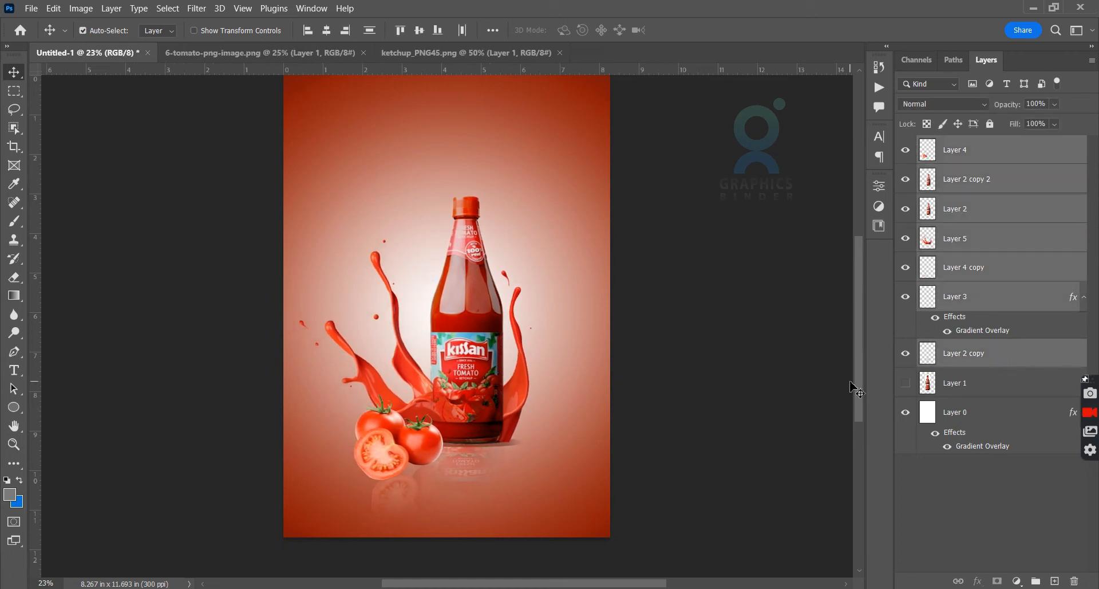
pyautogui.click(725, 349)
# - Erase the parts of the ketchup splash around the bottle's base with the Eraser at 100% opacity
pyautogui.click(525, 371)
pyautogui.press('e')
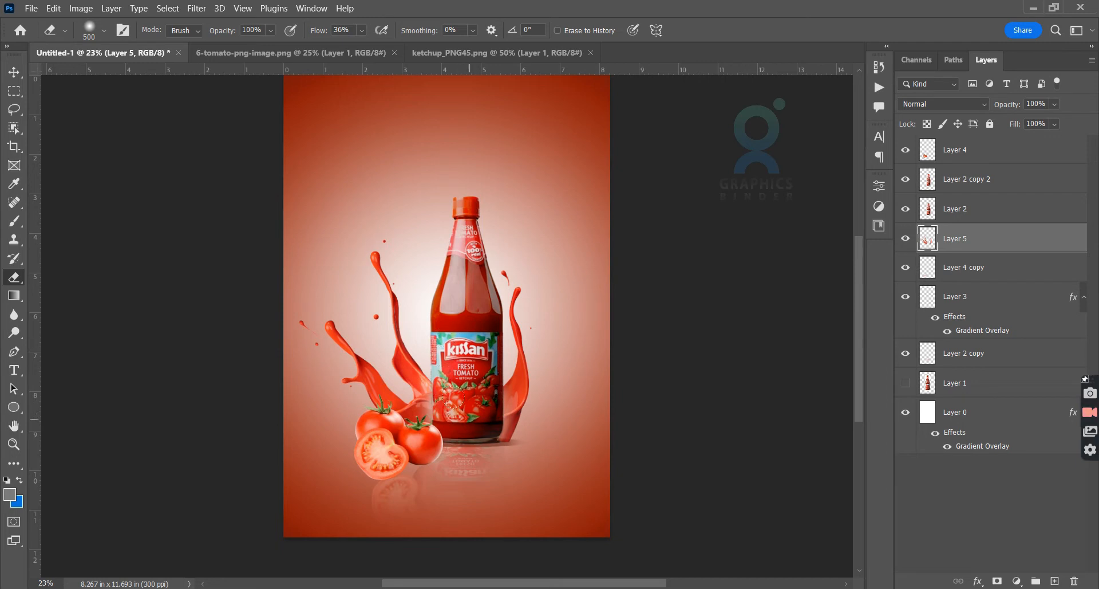
pyautogui.click(14, 73)
pyautogui.click(142, 153)
# - Activate the Pen tool and add a new layer directly beneath the bottle reflection layer
pyautogui.click(14, 353)
pyautogui.click(1054, 581)
pyautogui.moveTo(1002, 151); pyautogui.dragTo(990, 394)
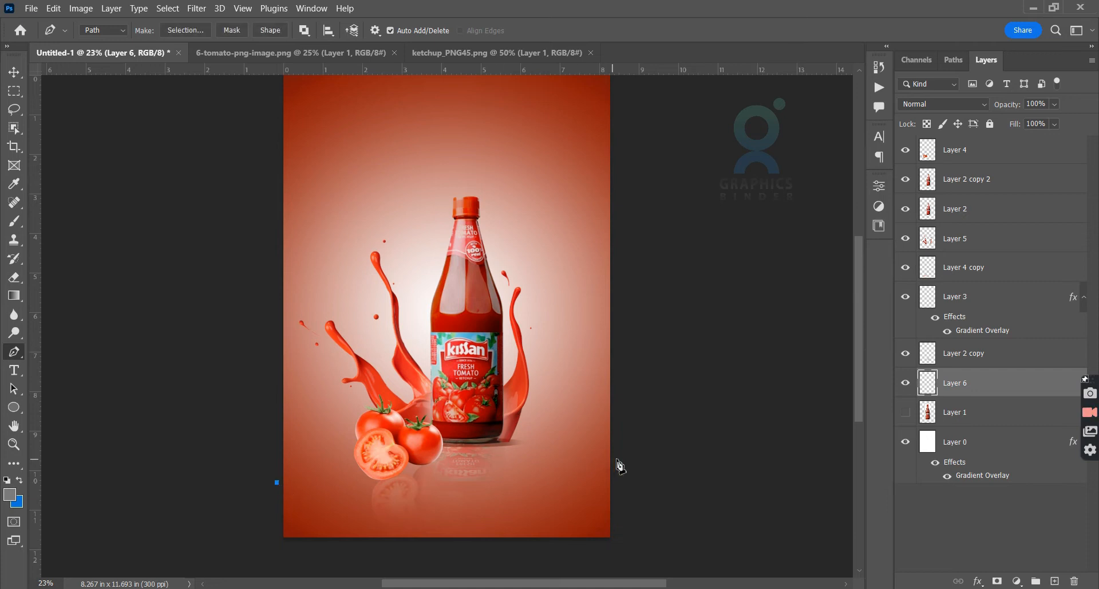
# - Draw a closed path with a curved upper edge across the poster behind the bottle's base and convert it to a selection
pyautogui.hscroll(5, 851, 520)
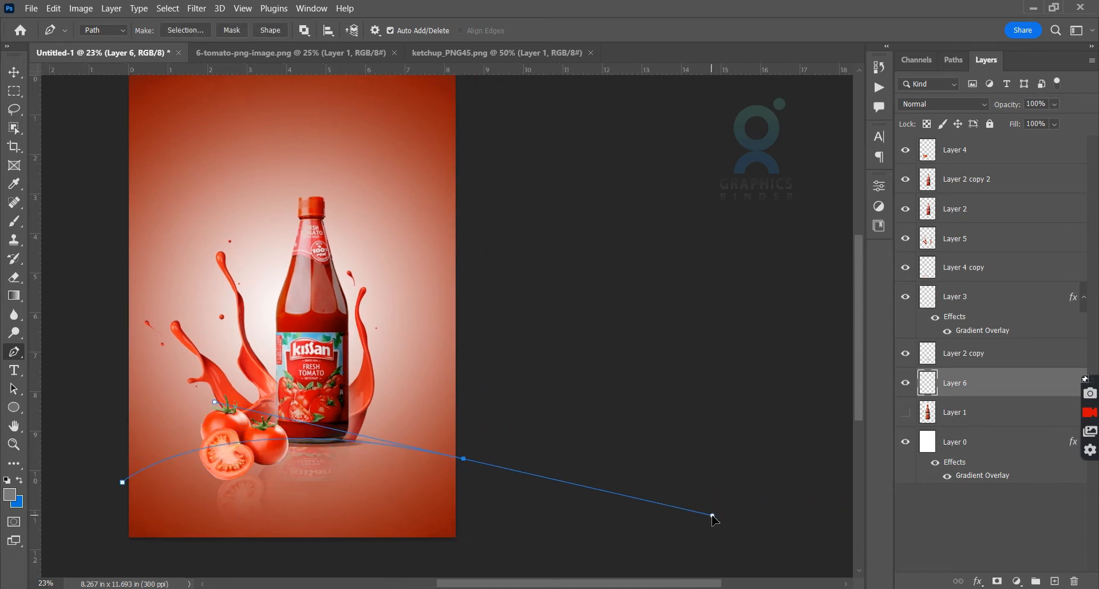
pyautogui.scroll(-3, 612, 547)
pyautogui.moveTo(645, 520); pyautogui.dragTo(316, 532)
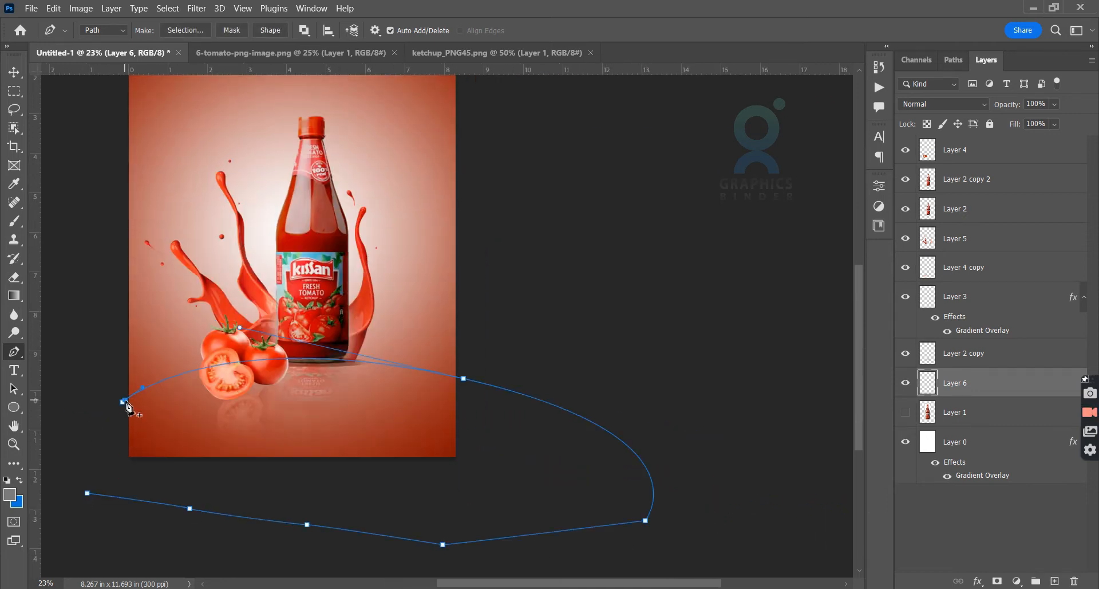
pyautogui.click(123, 401)
pyautogui.hotkey('ctrl', 'Return')
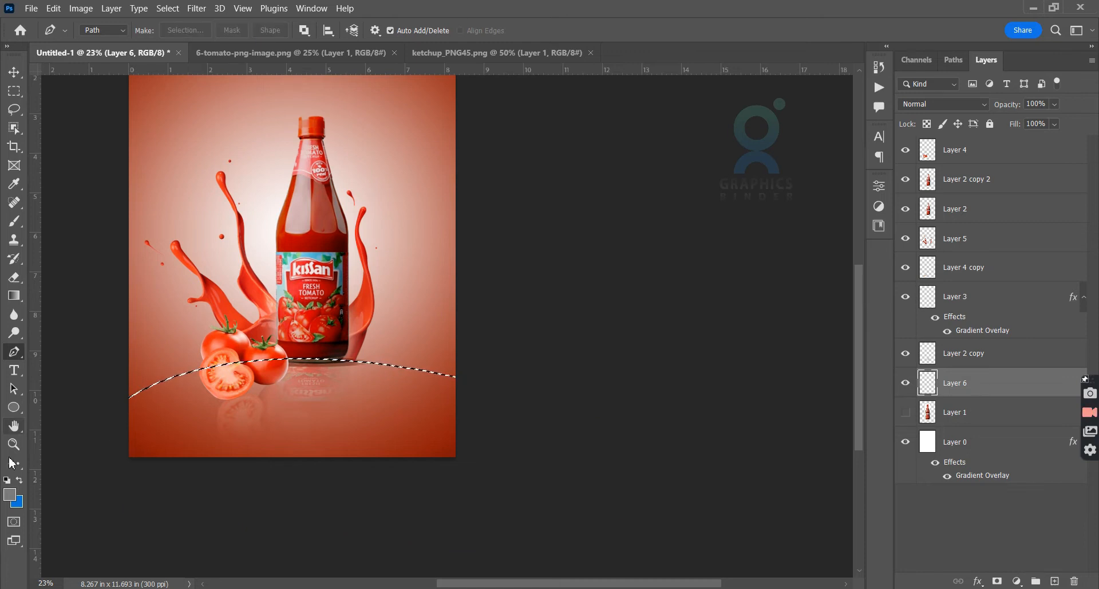
# - Set the foreground colour to a dark red sampled from the bottle and fill the curved ground selection with the Paint Bucket
pyautogui.click(10, 494)
pyautogui.click(334, 346)
pyautogui.press('Return')
pyautogui.click(14, 295)
pyautogui.click(68, 314)
pyautogui.click(293, 419)
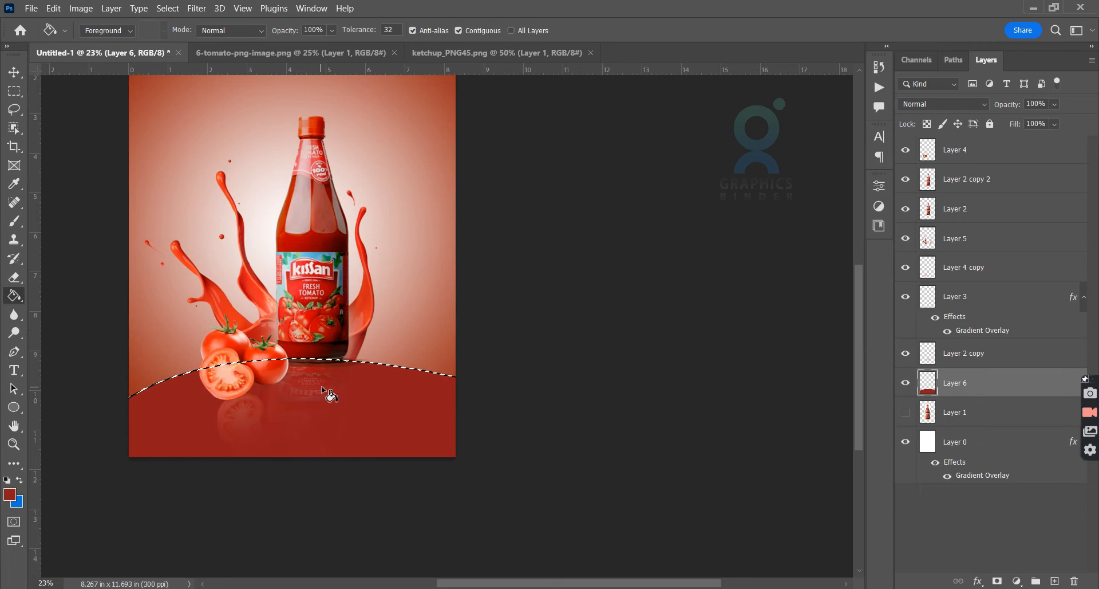
pyautogui.click(15, 72)
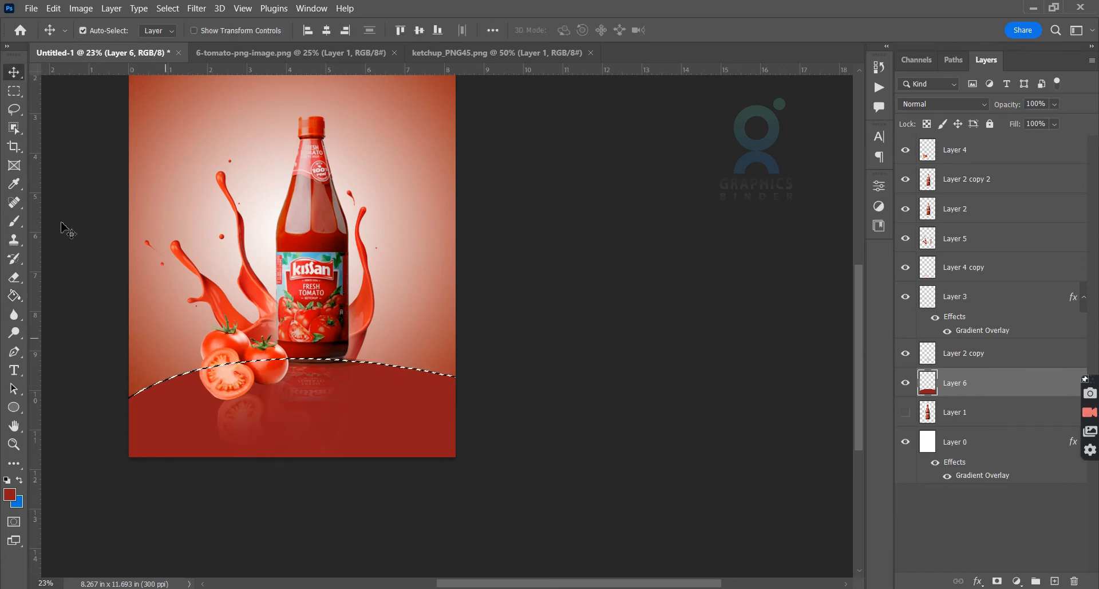
# - Clear the selection and transform the red ground shape with Perspective so that its right edge becomes taller
pyautogui.press('m')
pyautogui.scroll(2, 357, 402)
pyautogui.click(15, 72)
pyautogui.hotkey('ctrl', 't')
pyautogui.moveTo(296, 394)
pyautogui.mouseDown()
pyautogui.moveTo(296, 380)
pyautogui.moveTo(293, 392)
pyautogui.mouseUp()
pyautogui.rightClick(436, 438)
pyautogui.click(499, 215)
pyautogui.moveTo(458, 394); pyautogui.dragTo(404, 449)
pyautogui.click(368, 417)
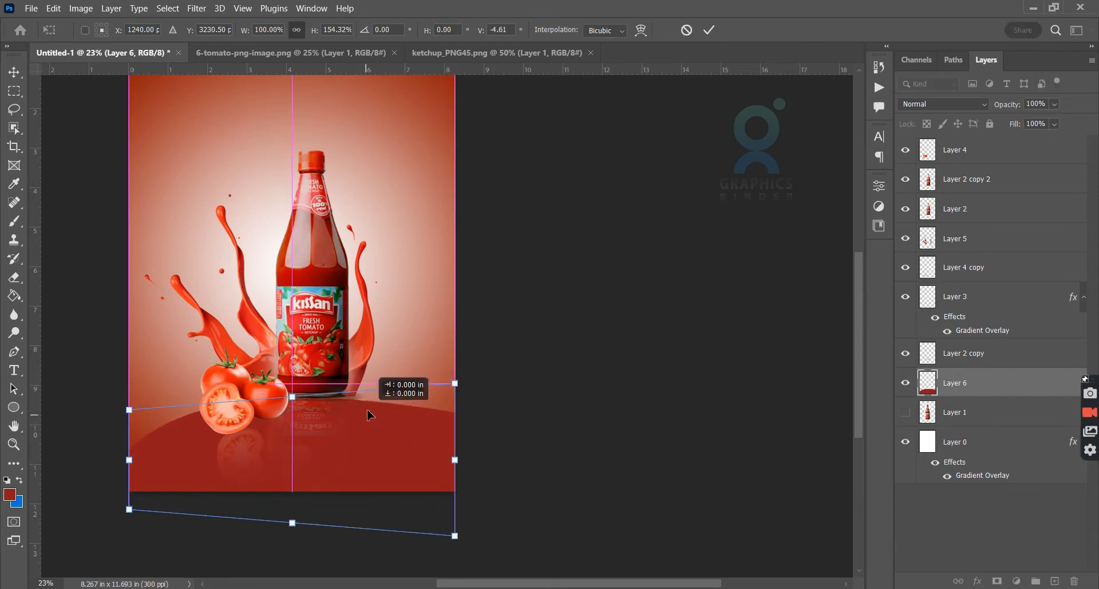
pyautogui.press('Return')
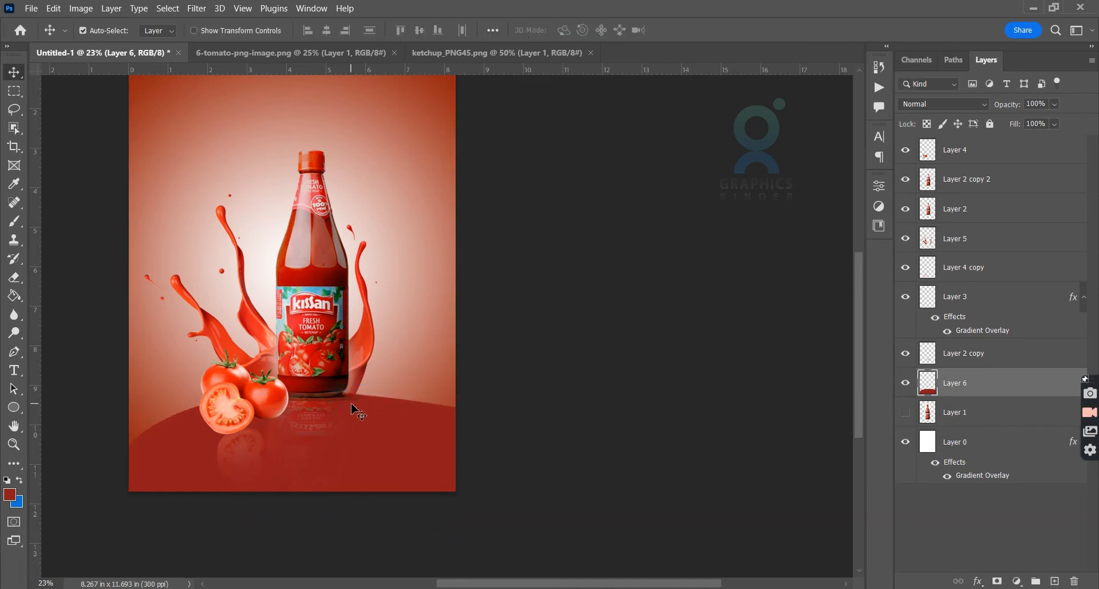
# - Transform the ground shape with Perspective again, stretching its left edge taller
pyautogui.hotkey('ctrl', 't')
pyautogui.rightClick(152, 439)
pyautogui.click(182, 216)
pyautogui.moveTo(129, 392); pyautogui.dragTo(129, 395)
pyautogui.moveTo(131, 467)
pyautogui.mouseDown()
pyautogui.moveTo(157, 388)
pyautogui.moveTo(137, 388)
pyautogui.moveTo(129, 503)
pyautogui.moveTo(146, 452)
pyautogui.mouseUp()
pyautogui.press('Return')
# - Set the ground layer's blend mode to Multiply
pyautogui.click(362, 364)
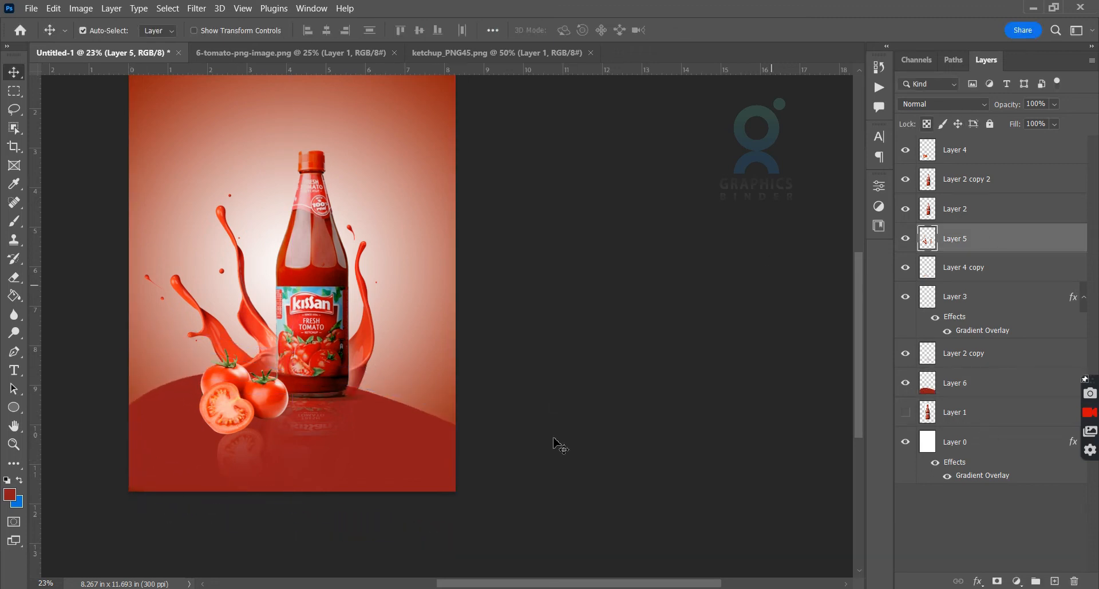
pyautogui.click(413, 437)
pyautogui.click(960, 103)
pyautogui.click(960, 104)
pyautogui.scroll(-3, 961, 103)
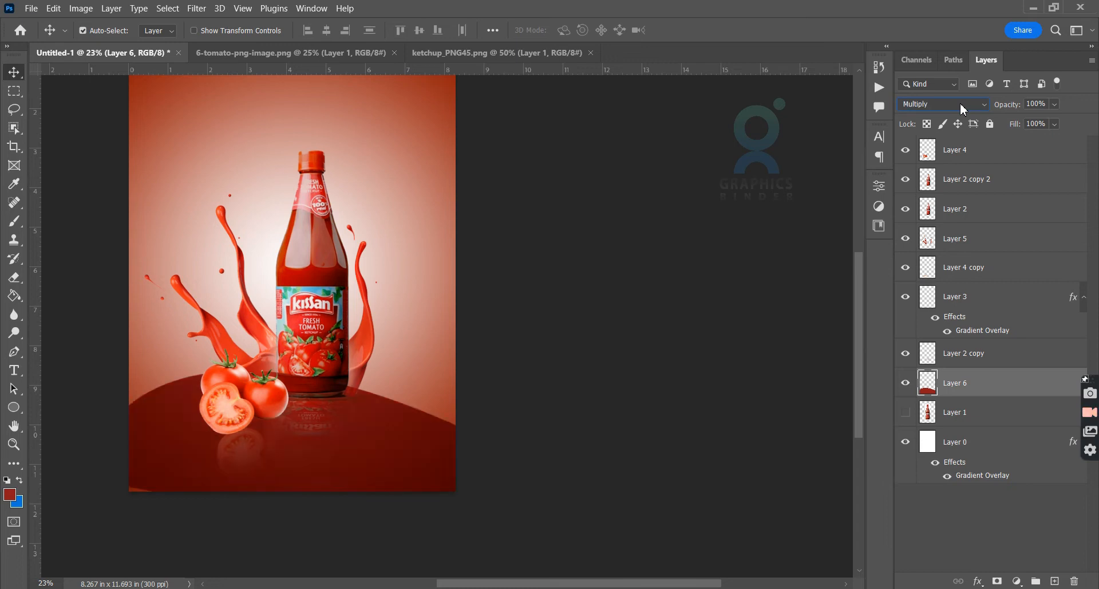
pyautogui.click(615, 392)
pyautogui.click(413, 463)
# - Enlarge the ground shape past the poster's lower-left corner and widen it to 133.89% beyond the right edge
pyautogui.hotkey('ctrl', 't')
pyautogui.moveTo(130, 550); pyautogui.dragTo(119, 562)
pyautogui.press('Return')
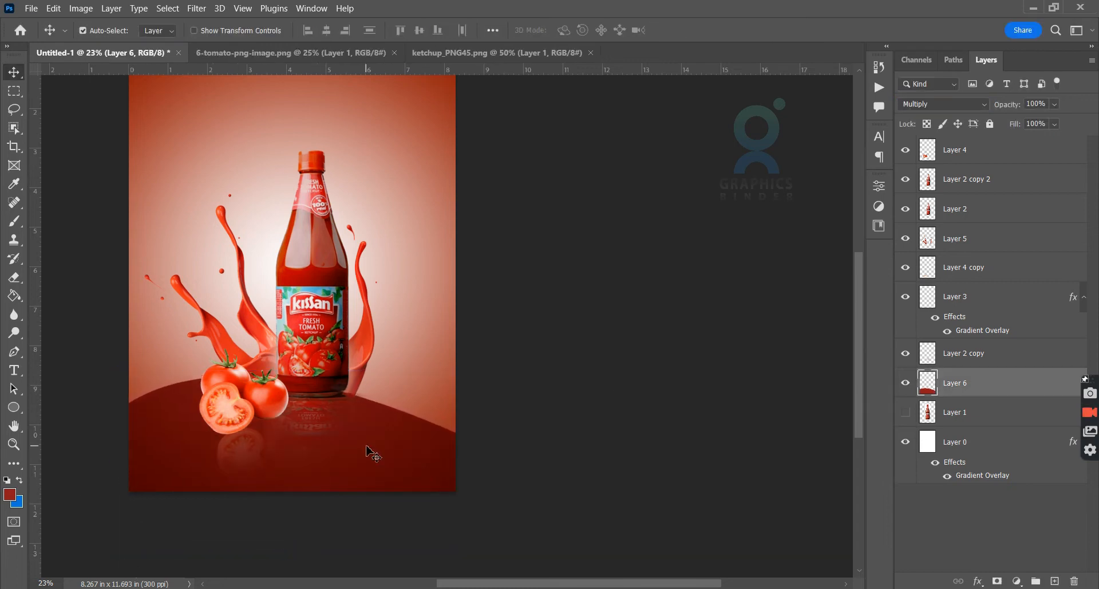
pyautogui.hotkey('ctrl', 't')
pyautogui.moveTo(456, 478); pyautogui.dragTo(570, 477)
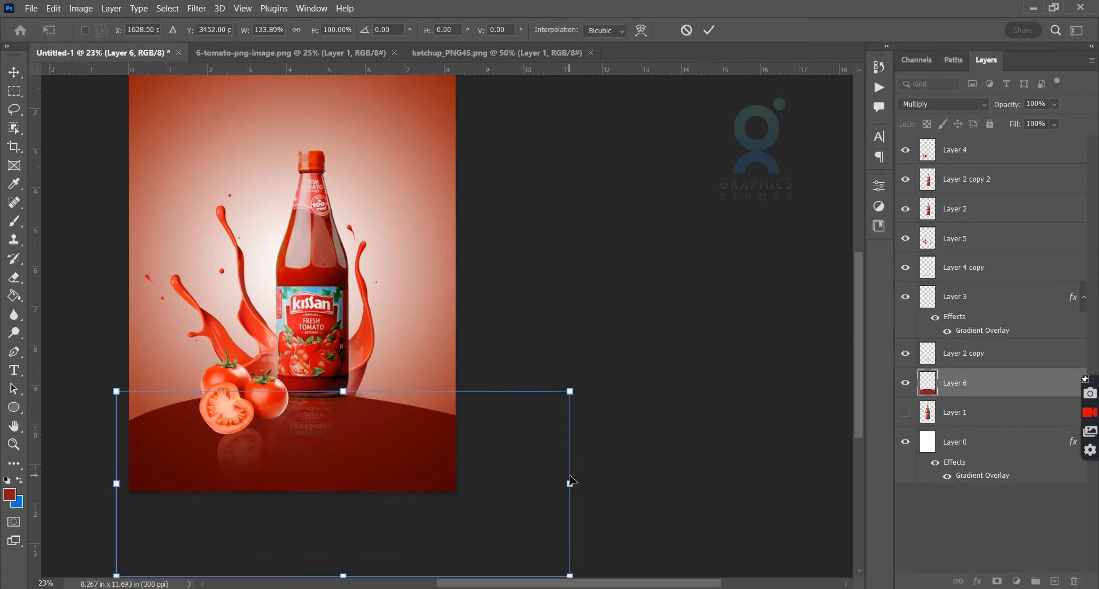
pyautogui.press('Return')
# - Warp the ground shape to flatten its curved upper edge into a nearly level horizon behind the bottle's base
pyautogui.scroll(2, 405, 492)
pyautogui.hotkey('ctrl', 't')
pyautogui.rightClick(410, 515)
pyautogui.click(466, 306)
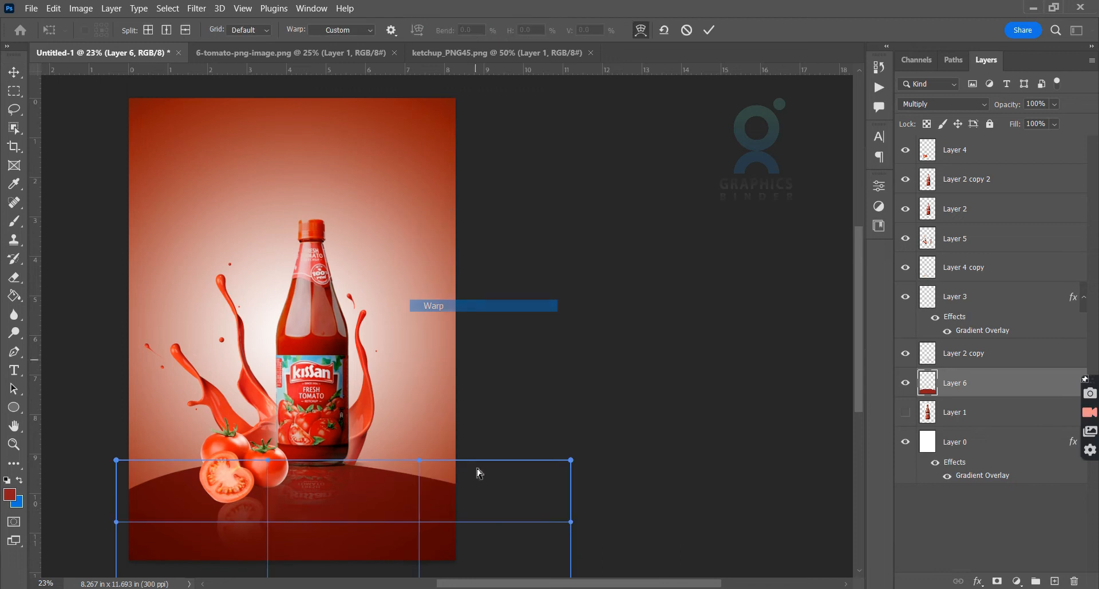
pyautogui.moveTo(450, 493); pyautogui.dragTo(134, 469)
pyautogui.moveTo(407, 515); pyautogui.dragTo(450, 482)
pyautogui.press('Return')
# - Move the bottle reflection layer above Layer 3 in the layer stack and deselect all layers
pyautogui.scroll(-1, 633, 397)
pyautogui.moveTo(986, 387); pyautogui.dragTo(993, 289)
pyautogui.click(704, 371)
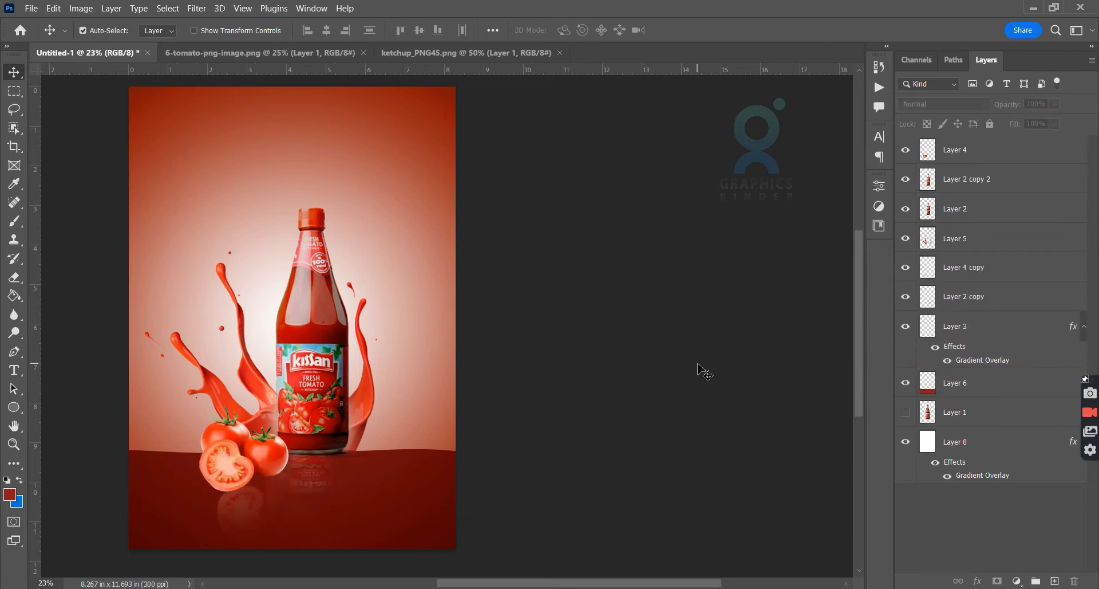
# - Switch to the browser's image results, open the "Realistic red tomato juice splash paint" picture from VectorStock and copy it
pyautogui.hotkey('alt', 'Tab')
pyautogui.click(111, 12)
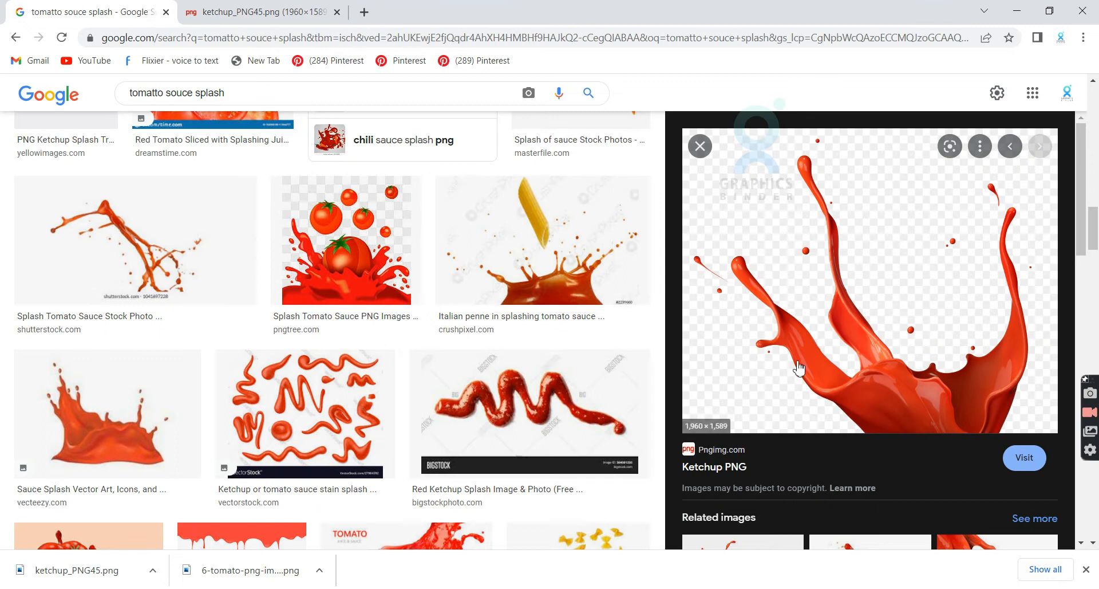
pyautogui.scroll(-5, 979, 226)
pyautogui.scroll(-7, 979, 226)
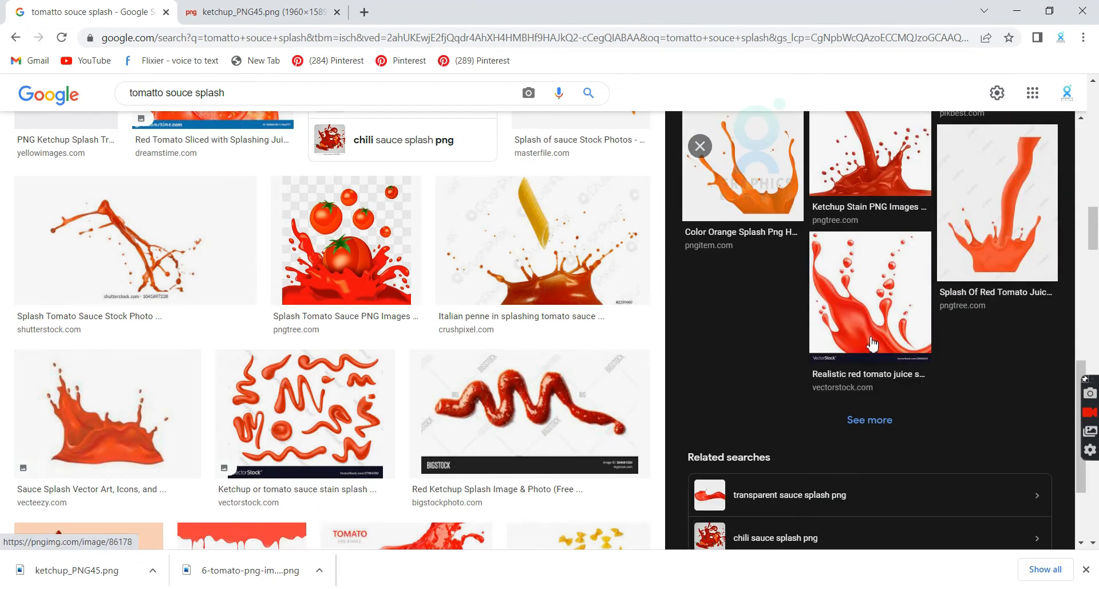
pyautogui.click(873, 344)
pyautogui.scroll(-5, 872, 344)
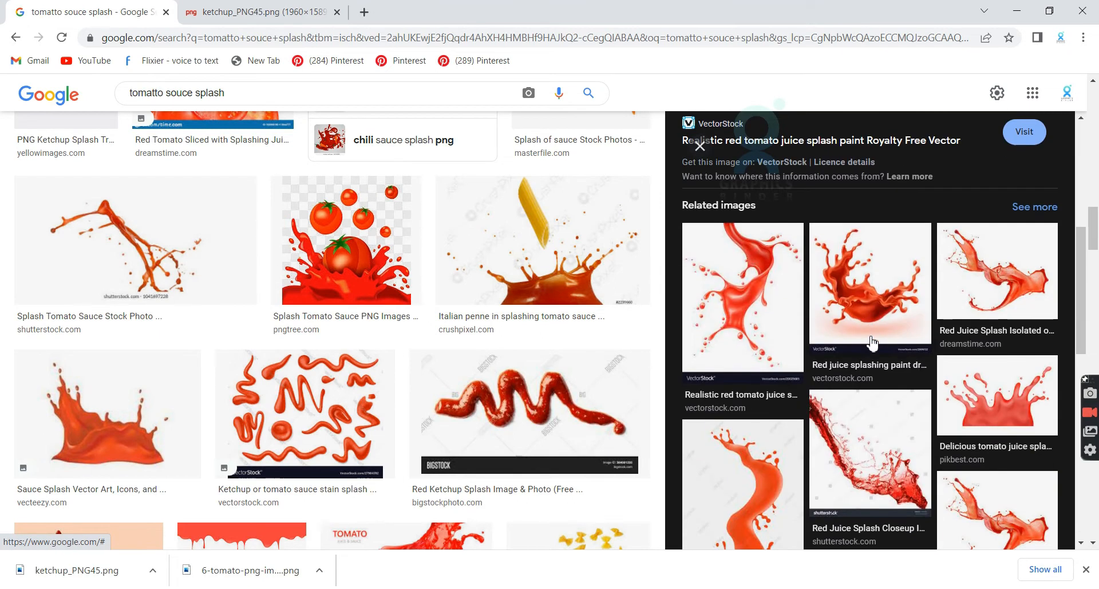
pyautogui.click(999, 388)
pyautogui.scroll(-5, 1005, 344)
pyautogui.click(1007, 301)
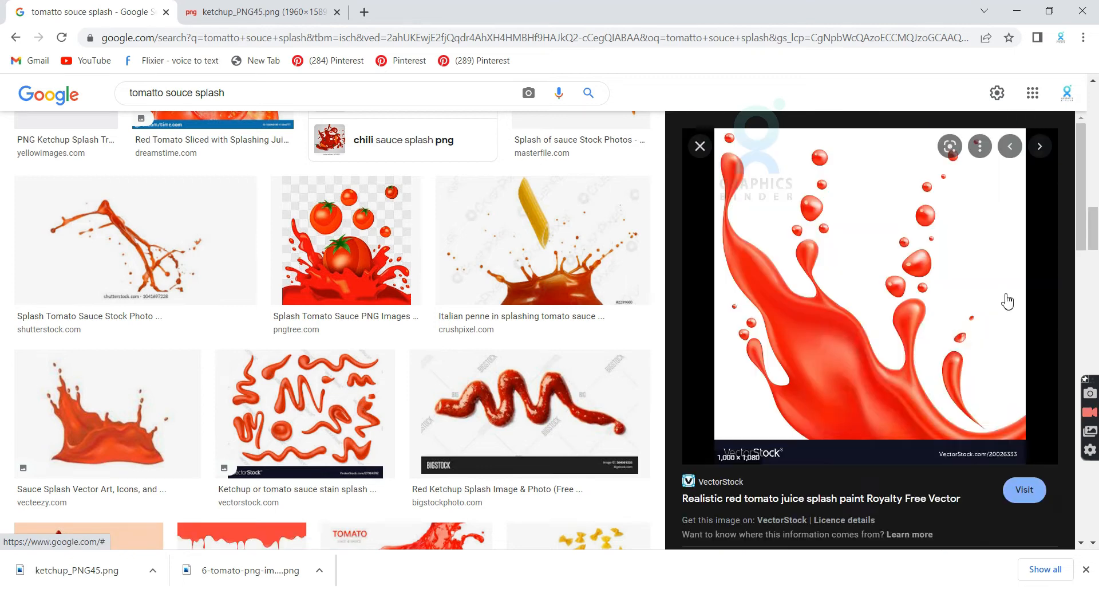
pyautogui.rightClick(826, 335)
pyautogui.click(890, 496)
# - Switch back to Photoshop, paste the juice splash into the poster, scale it up and remove the strip along its lower edge
pyautogui.hotkey('alt', 'Tab')
pyautogui.click(309, 274)
pyautogui.hotkey('ctrl', 'v')
pyautogui.hotkey('ctrl', 't')
pyautogui.moveTo(372, 400); pyautogui.dragTo(164, 471)
pyautogui.press('Return')
pyautogui.click(17, 92)
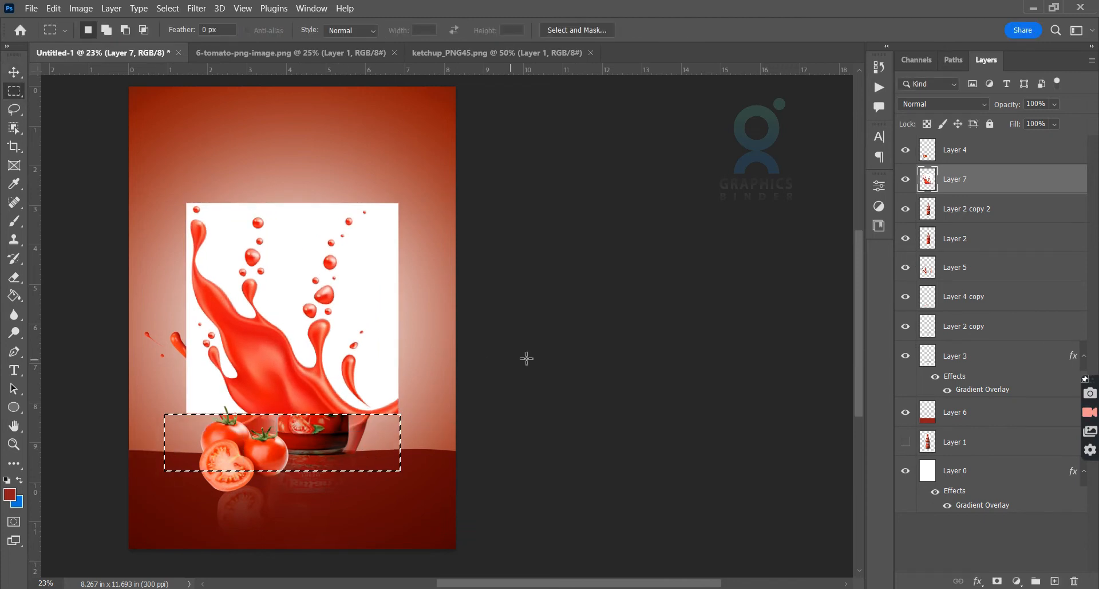
# - Remove the white background of the pasted splash with the Magic Eraser and move the splash down in front of the bottle
pyautogui.rightClick(13, 279)
pyautogui.click(71, 305)
pyautogui.click(193, 308)
pyautogui.click(14, 73)
pyautogui.moveTo(295, 387); pyautogui.dragTo(293, 427)
# - Scale the new splash down, flip it horizontally and position it around the right side of the bottle's base
pyautogui.hotkey('ctrl', 't')
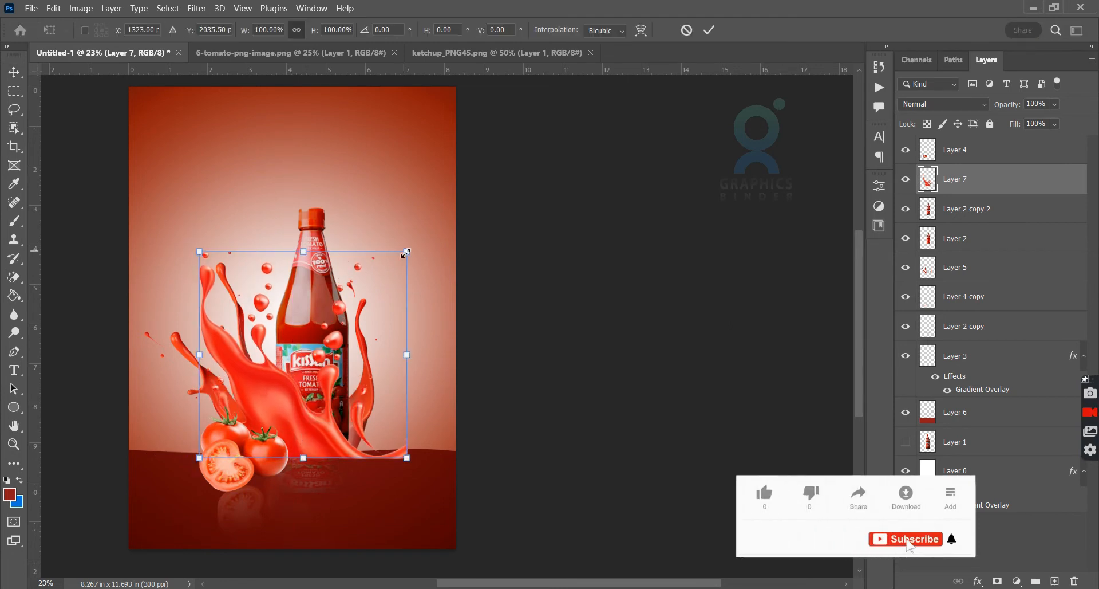
pyautogui.moveTo(406, 252); pyautogui.dragTo(363, 296)
pyautogui.rightClick(255, 401)
pyautogui.click(275, 371)
pyautogui.moveTo(326, 418); pyautogui.dragTo(353, 408)
pyautogui.moveTo(392, 292); pyautogui.dragTo(367, 317)
pyautogui.moveTo(338, 415); pyautogui.dragTo(355, 420)
pyautogui.press('Return')
pyautogui.press('Right')
pyautogui.press('Right')
pyautogui.press('Right')
pyautogui.press('Right')
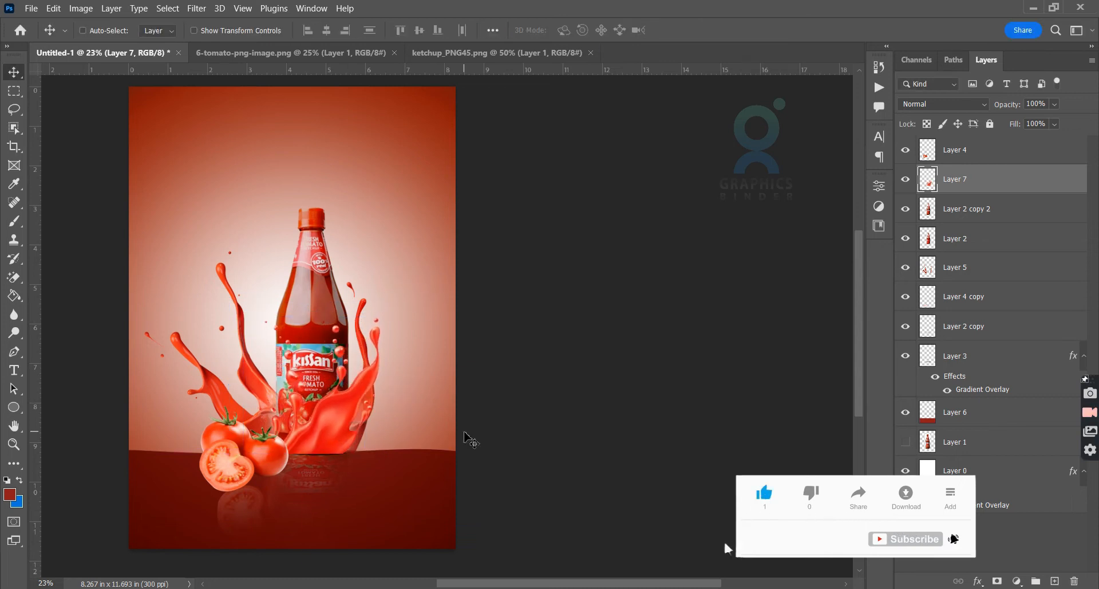
# - Adjust the new splash with Levels, setting the black input to 30 and the white input to 232 and shifting the midtones
pyautogui.hotkey('ctrl', 'l')
pyautogui.moveTo(690, 252); pyautogui.dragTo(711, 252)
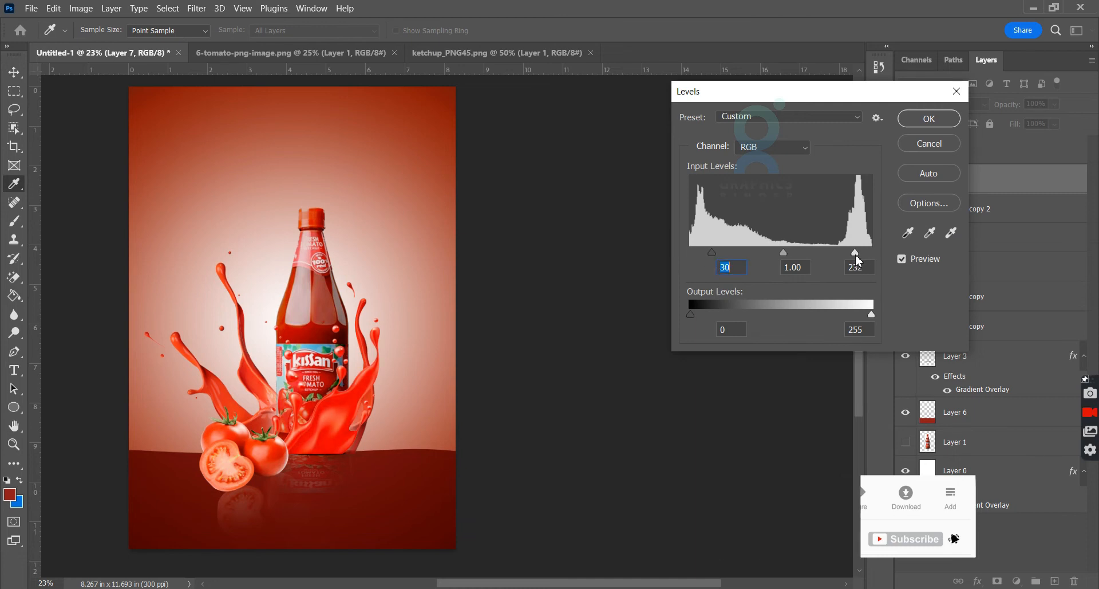
pyautogui.moveTo(792, 252); pyautogui.dragTo(802, 252)
pyautogui.press('Return')
# - Tone down the new splash with Hue/Saturation by lowering its saturation and shifting its hue slightly
pyautogui.hotkey('ctrl', 'u')
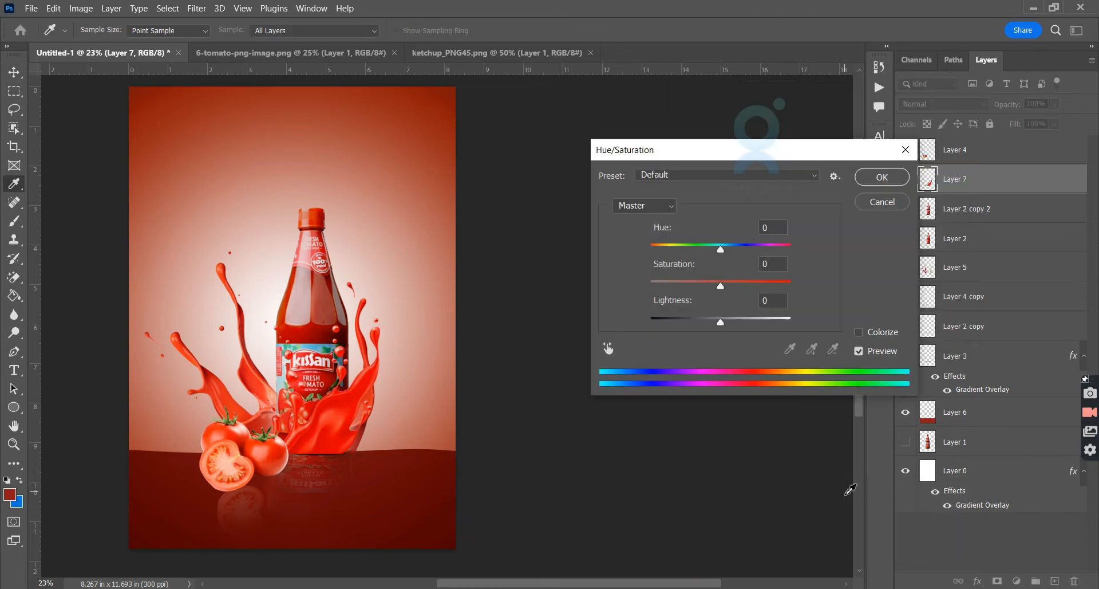
pyautogui.moveTo(720, 282); pyautogui.dragTo(716, 326)
pyautogui.moveTo(721, 250); pyautogui.dragTo(724, 250)
pyautogui.click(879, 179)
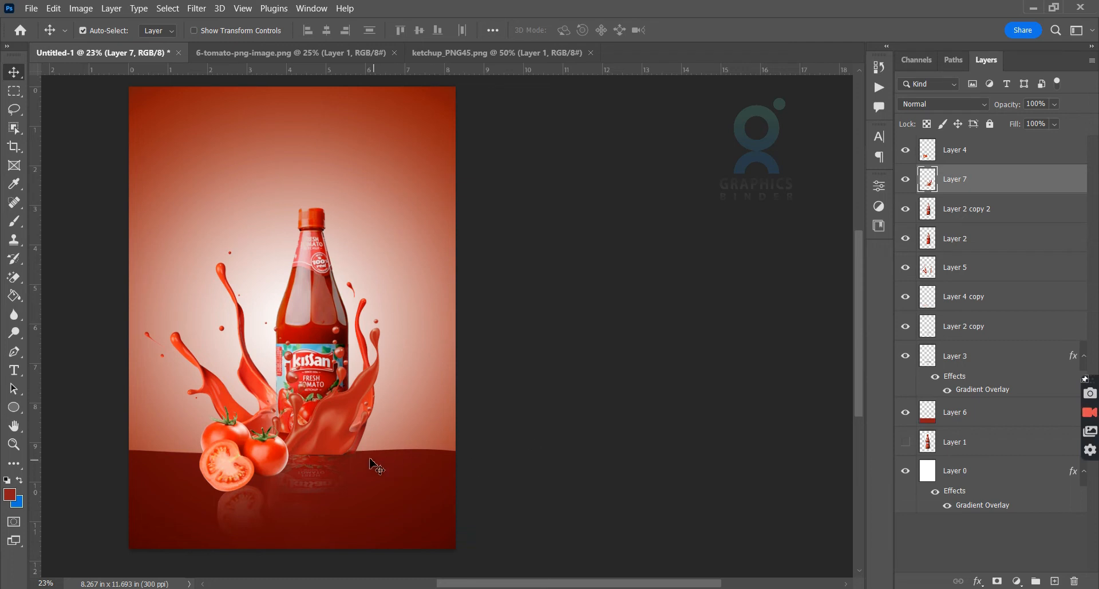
# - Duplicate the splash twice, flip the upper copy vertically below the bottle as a reflection and set its opacity to 11%
pyautogui.hotkey('ctrl', 'j')
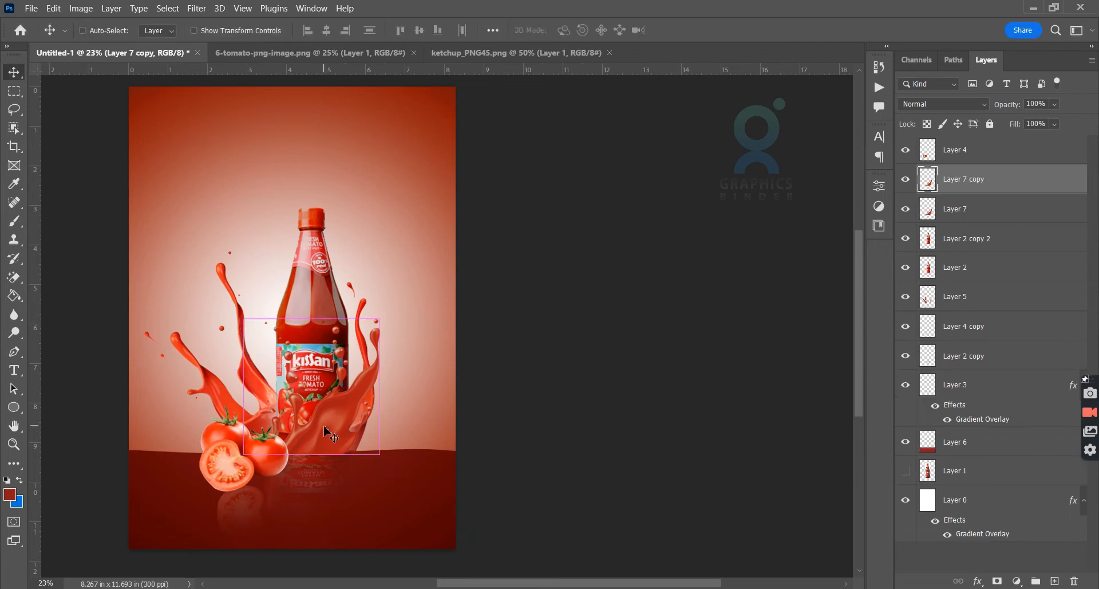
pyautogui.hotkey('ctrl', 'j')
pyautogui.hotkey('ctrl', 't')
pyautogui.rightClick(322, 123)
pyautogui.click(349, 414)
pyautogui.moveTo(336, 370); pyautogui.dragTo(338, 504)
pyautogui.press('Return')
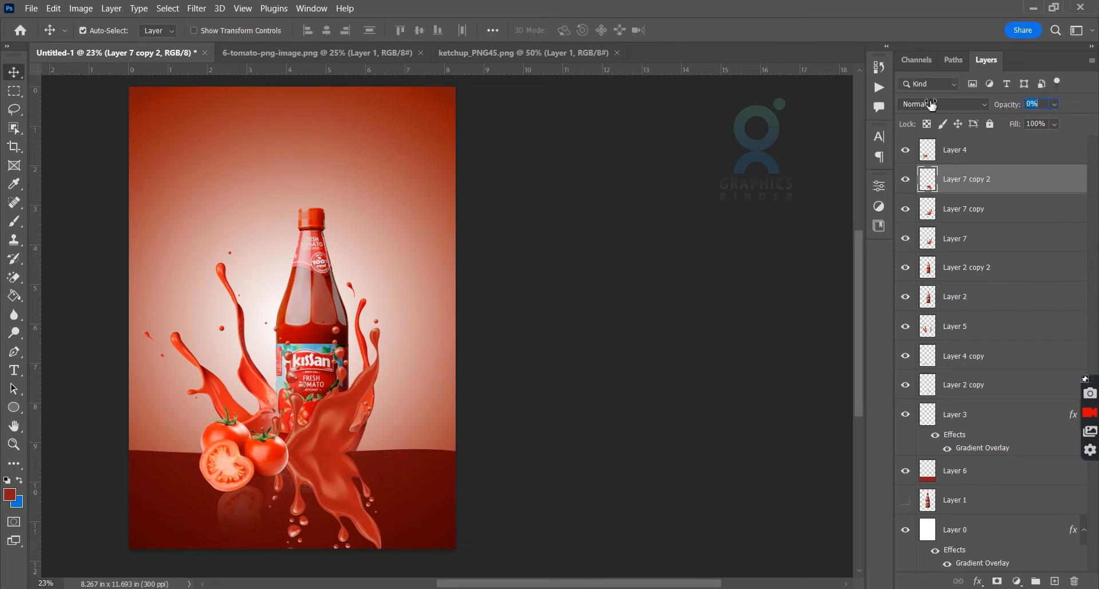
pyautogui.write('11')
pyautogui.press('Return')
# - Hide the original splash layer and partly erase its copy over the bottle's label with the Eraser at 36% flow
pyautogui.hotkey('alt', '[')
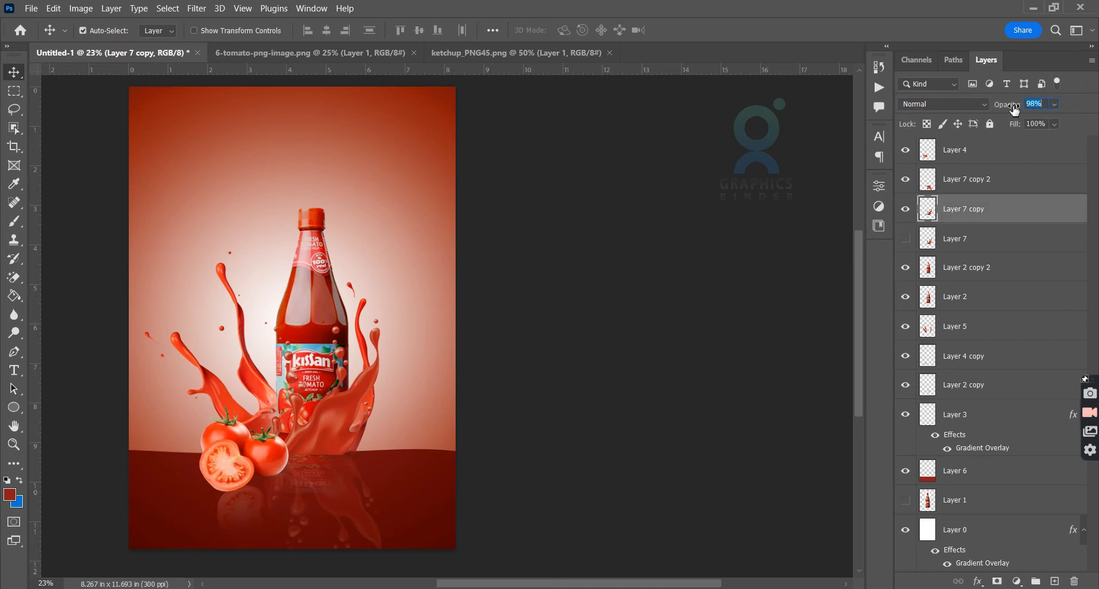
pyautogui.moveTo(1015, 110); pyautogui.dragTo(992, 110)
pyautogui.click(15, 276)
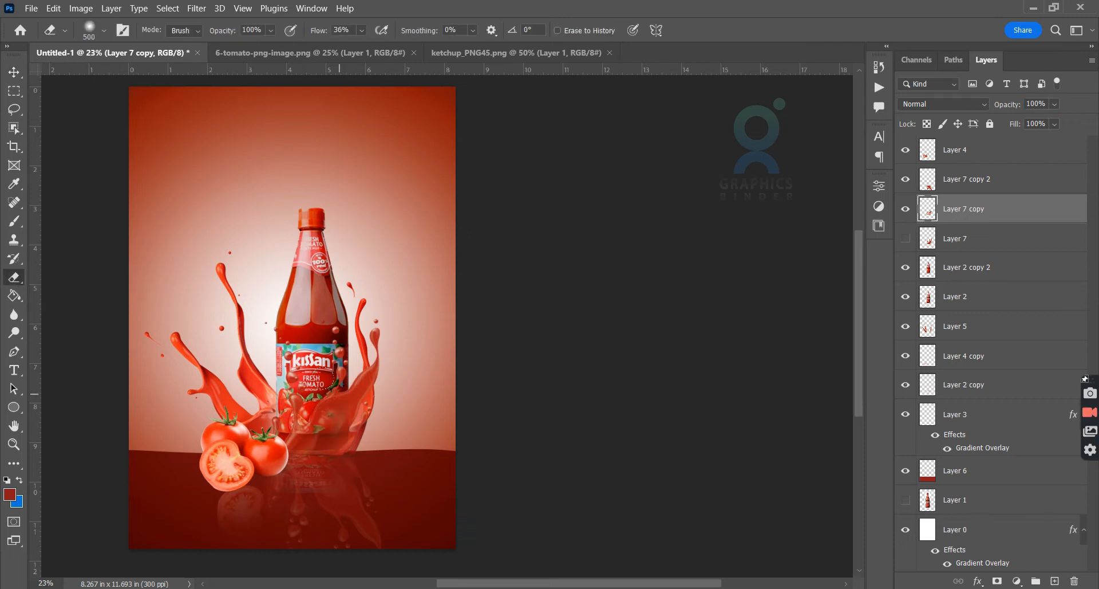
pyautogui.press('v')
# - Shift the tomatoes slightly toward the bottle and deselect all layers
pyautogui.scroll(-1, 503, 385)
pyautogui.moveTo(279, 443)
pyautogui.mouseDown()
pyautogui.moveTo(418, 380)
pyautogui.moveTo(273, 450)
pyautogui.moveTo(288, 440)
pyautogui.mouseUp()
pyautogui.click(592, 338)
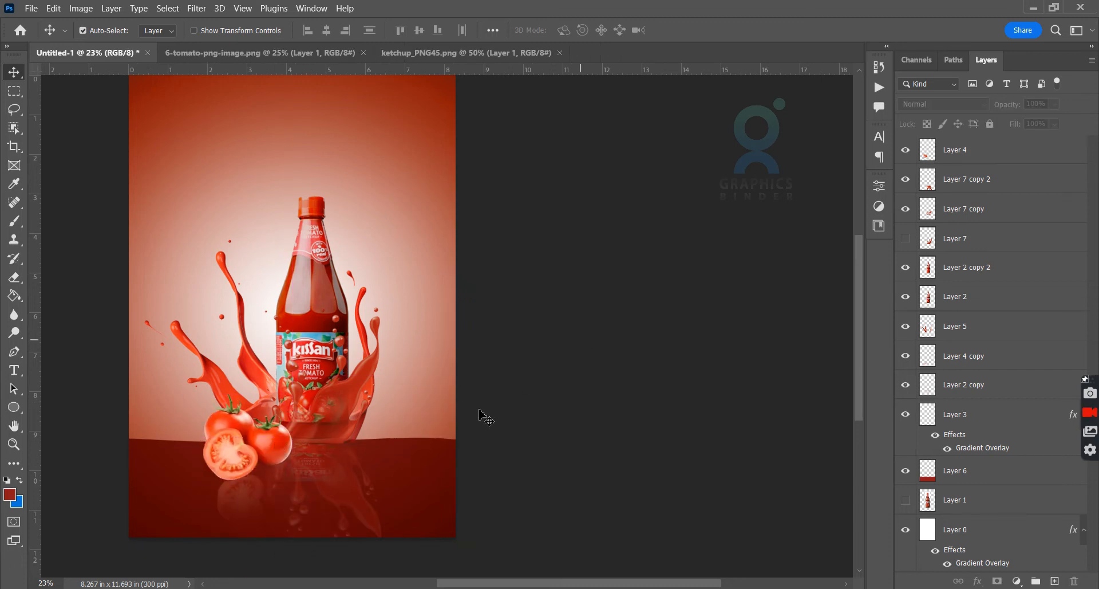
# - Switch to the browser, browse the related tomato sauce splash images and preview the curved sauce splash from Masterfile
pyautogui.click(522, 587)
pyautogui.scroll(-5, 902, 369)
pyautogui.scroll(-1, 901, 369)
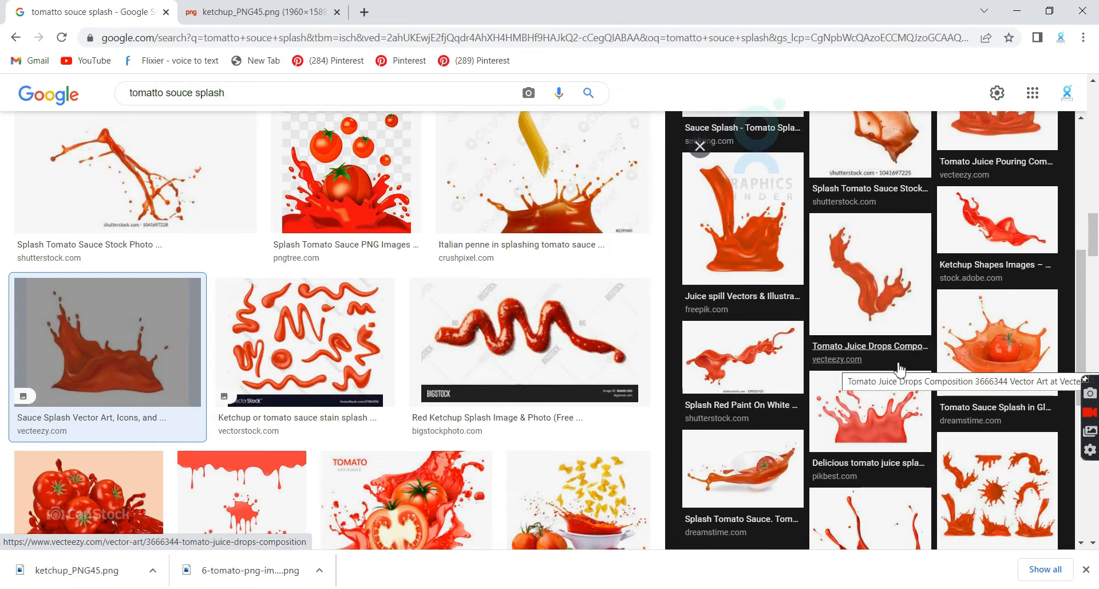
pyautogui.scroll(-4, 902, 369)
pyautogui.scroll(-5, 797, 311)
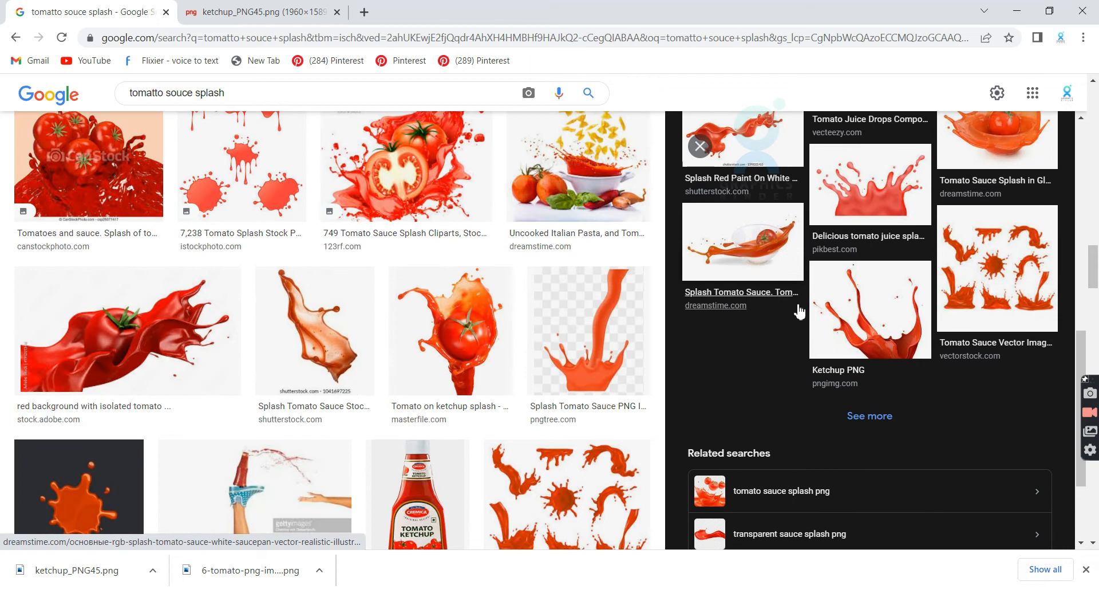
pyautogui.click(876, 275)
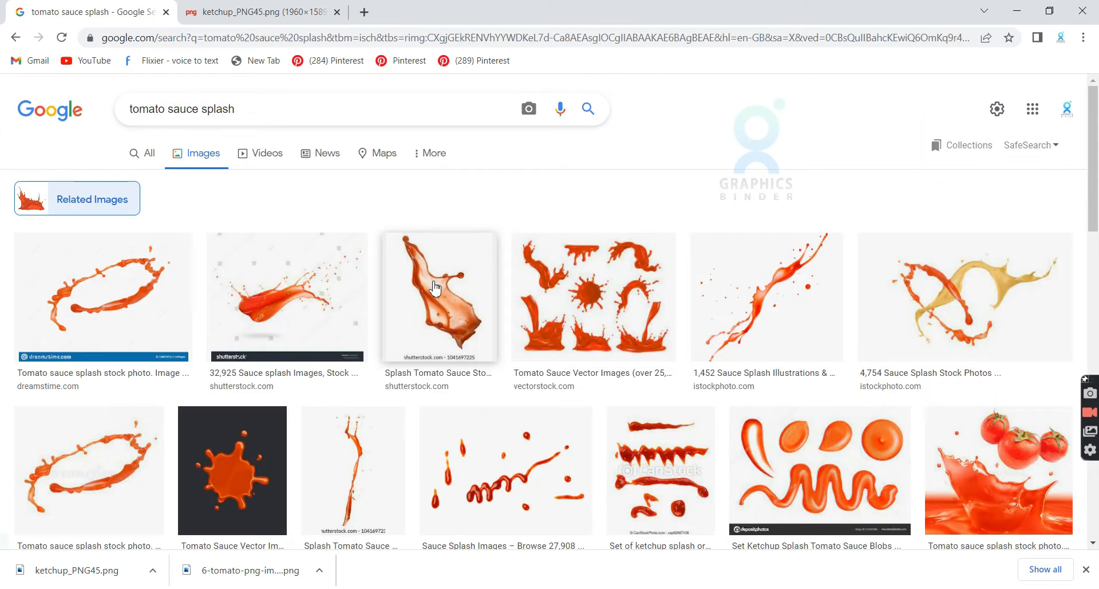
pyautogui.click(446, 269)
pyautogui.click(1011, 346)
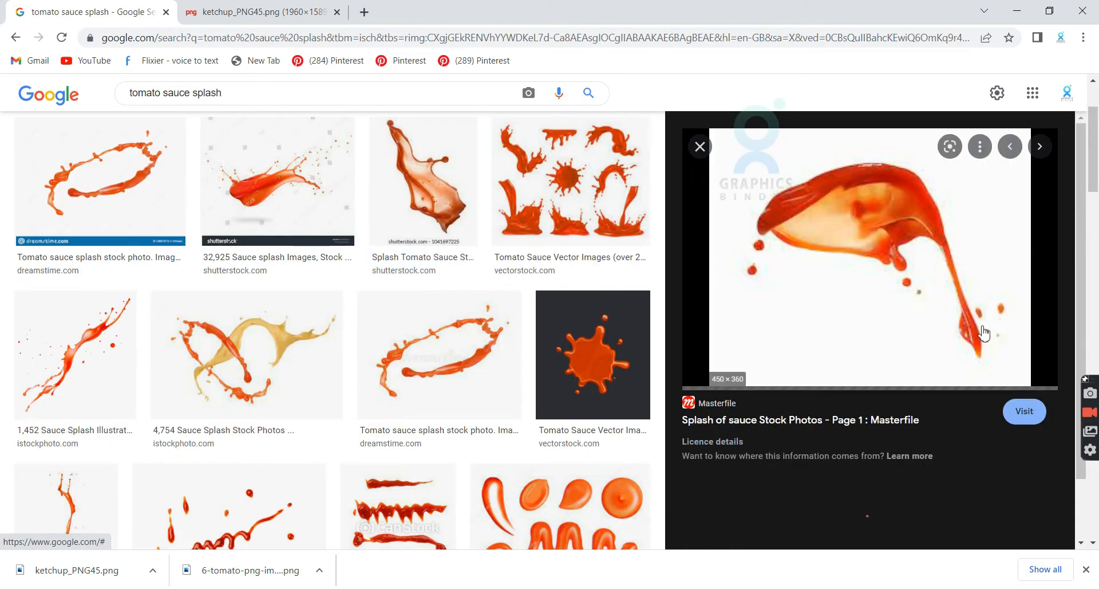
pyautogui.click(785, 240)
pyautogui.rightClick(530, 291)
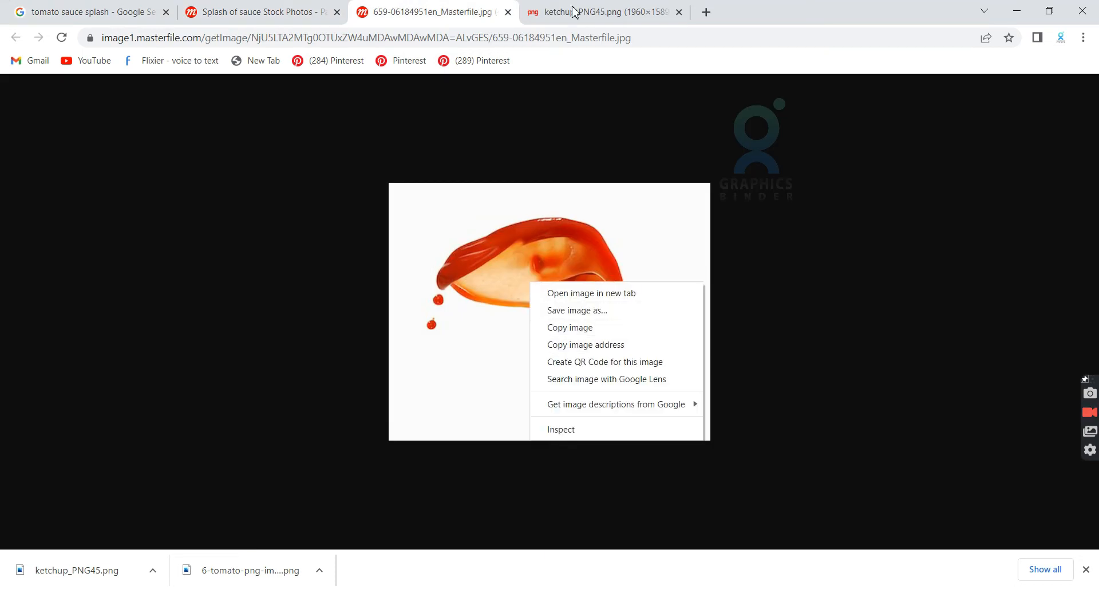
pyautogui.click(506, 14)
pyautogui.click(337, 12)
# - Copy the Masterfile sauce splash, switch to Photoshop, paste it above the right-hand splash copy and scale it up
pyautogui.rightClick(886, 215)
pyautogui.click(939, 384)
pyautogui.hotkey('alt', 'Tab')
pyautogui.click(342, 423)
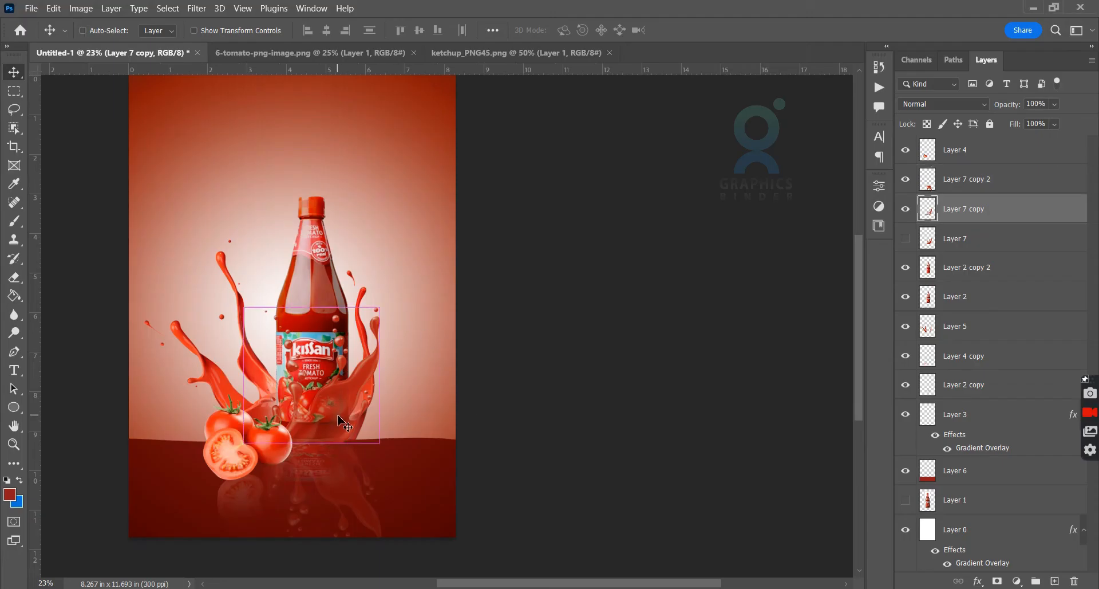
pyautogui.hotkey('ctrl', 'v')
pyautogui.hotkey('ctrl', 't')
pyautogui.moveTo(324, 331); pyautogui.dragTo(374, 399)
pyautogui.press('Return')
# - Remove the white background of the pasted sauce splash with the Magic Eraser and move the splash down toward the tomatoes
pyautogui.rightClick(14, 277)
pyautogui.click(86, 304)
pyautogui.click(245, 246)
pyautogui.press('v')
pyautogui.moveTo(322, 289); pyautogui.dragTo(332, 461)
# - Flip the sauce splash vertically into a bowl shape and fit it around the tomatoes
pyautogui.hotkey('ctrl', 't')
pyautogui.rightClick(269, 480)
pyautogui.click(309, 467)
pyautogui.moveTo(307, 520); pyautogui.dragTo(259, 481)
pyautogui.press('Return')
# - Duplicate the bowl-shaped splash, place the copy above the tomatoes layer and partly erase it where it covers the tomatoes
pyautogui.hotkey('ctrl', 'j')
pyautogui.moveTo(1011, 218); pyautogui.dragTo(1006, 142)
pyautogui.moveTo(276, 464)
pyautogui.mouseDown()
pyautogui.moveTo(285, 515)
pyautogui.moveTo(277, 466)
pyautogui.mouseUp()
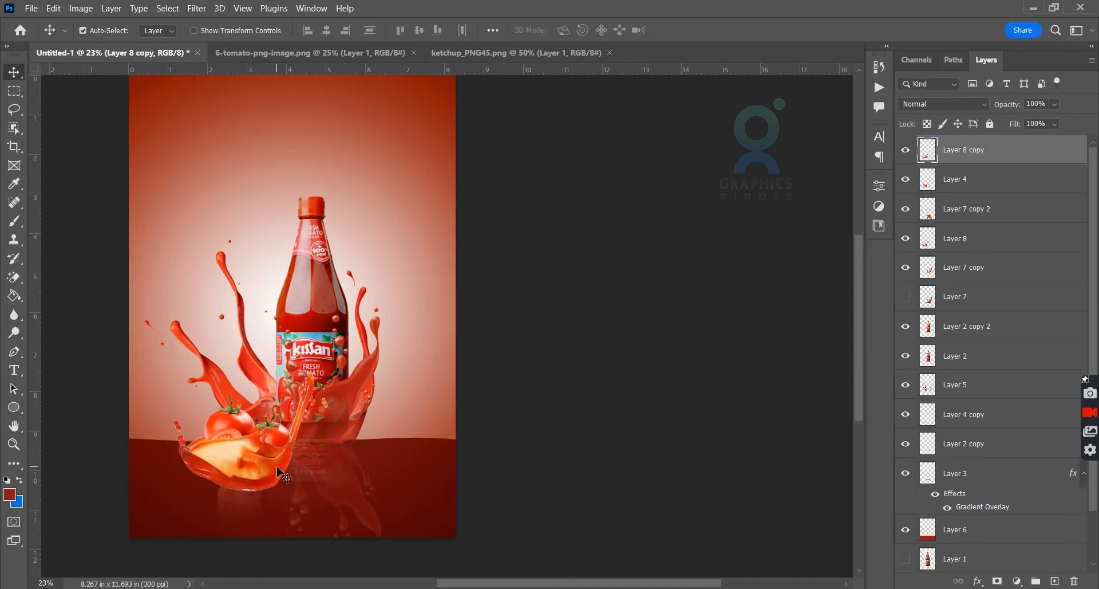
pyautogui.click(16, 280)
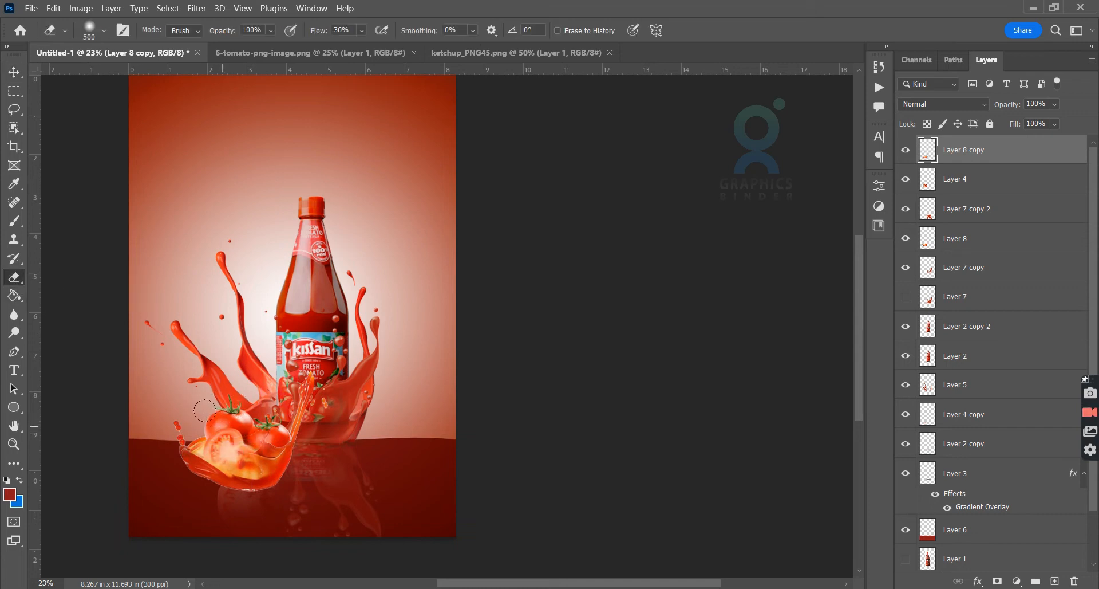
pyautogui.press('v')
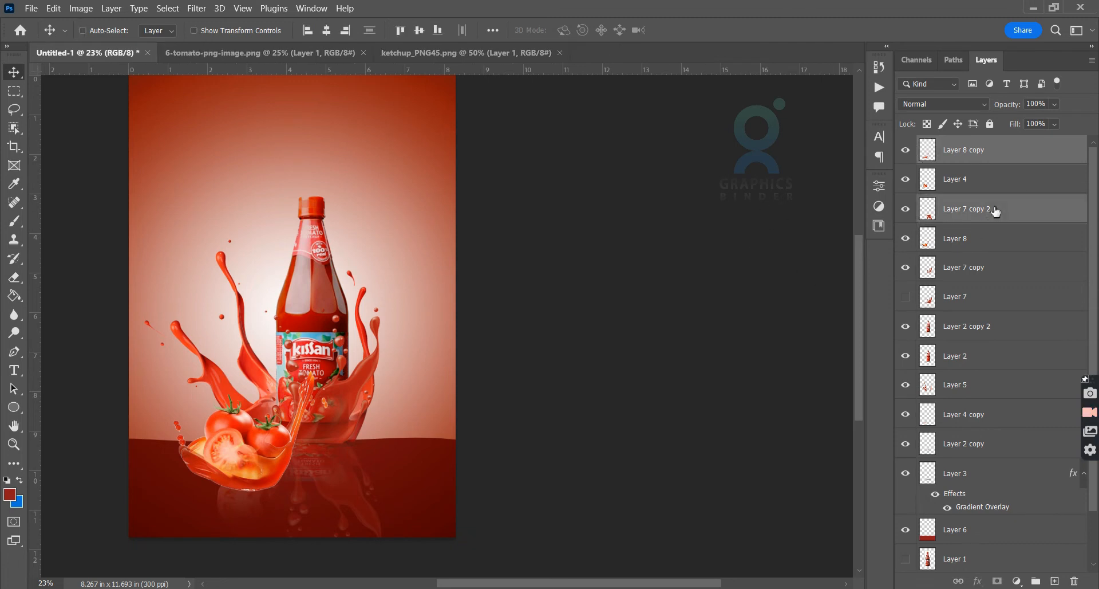
# - Lower the saturation of the splash copy in front of the tomatoes with Hue/Saturation
pyautogui.hotkey('ctrl', 'u')
pyautogui.moveTo(721, 281); pyautogui.dragTo(722, 288)
pyautogui.press('Return')
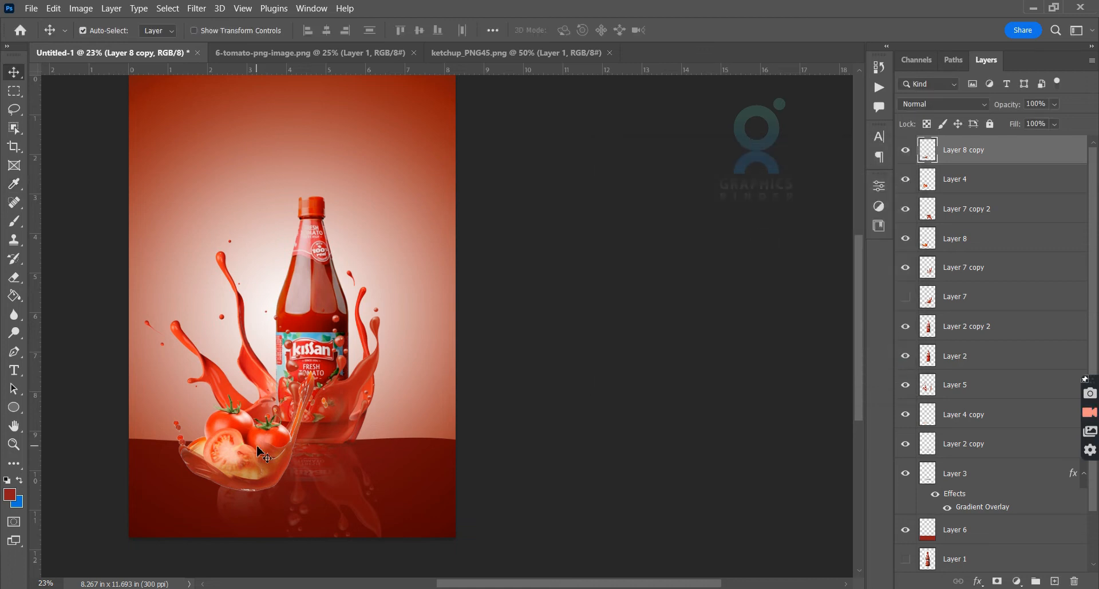
# - Adjust the bowl-shaped splash behind the tomatoes (Layer 8) with Hue/Saturation
pyautogui.click(304, 418)
pyautogui.click(1026, 217)
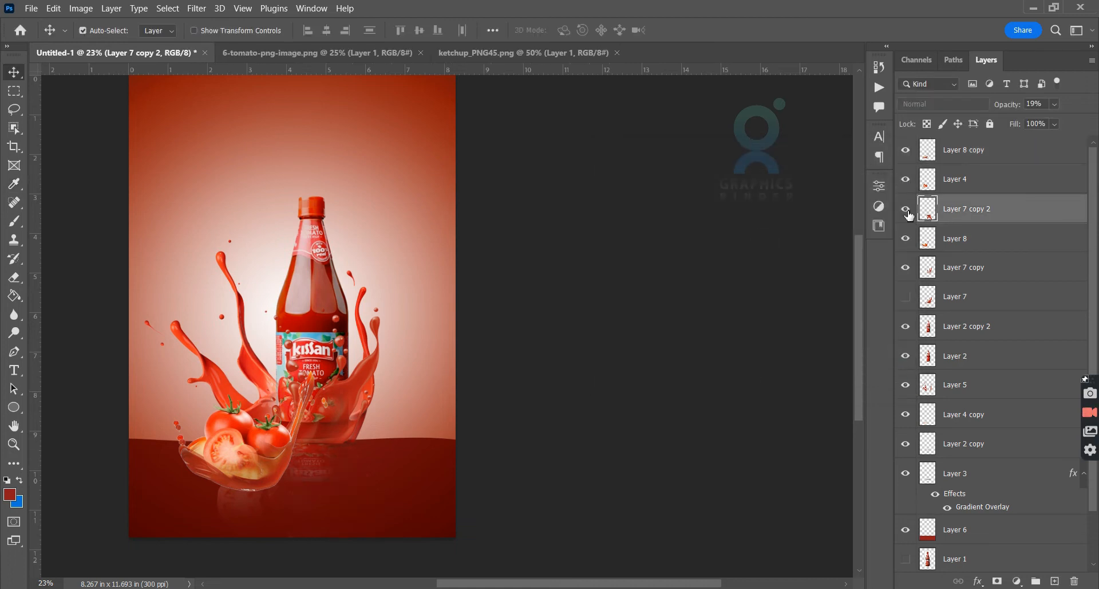
pyautogui.click(1018, 239)
pyautogui.hotkey('ctrl', 'u')
pyautogui.moveTo(721, 285); pyautogui.dragTo(720, 325)
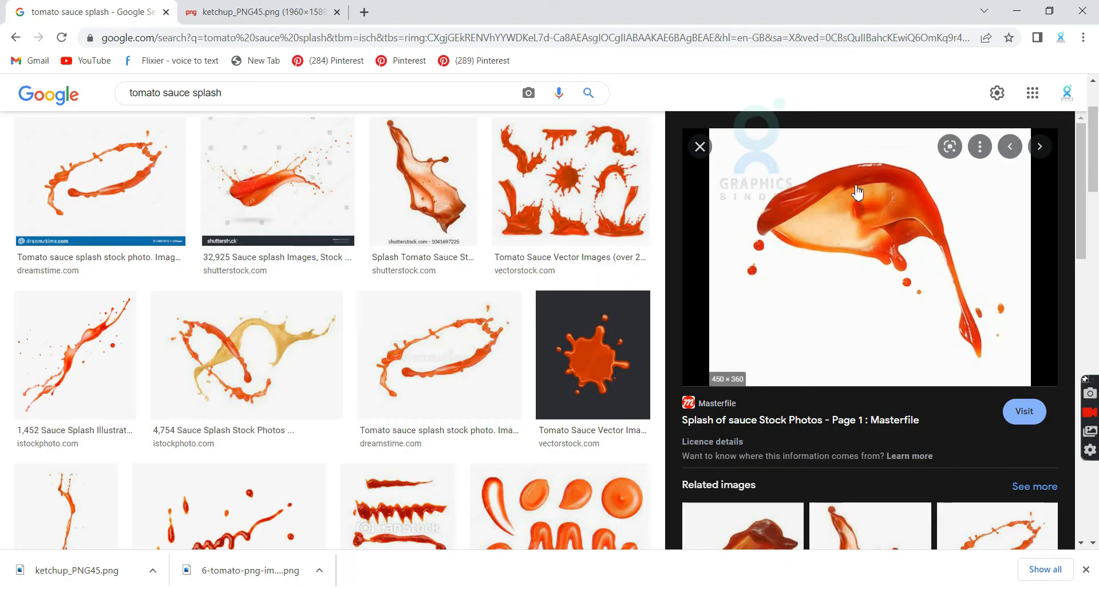
# - Switch to the browser, look for a close-up ketchup texture among the image results and copy the image
pyautogui.scroll(-5, 801, 239)
pyautogui.scroll(5, 802, 240)
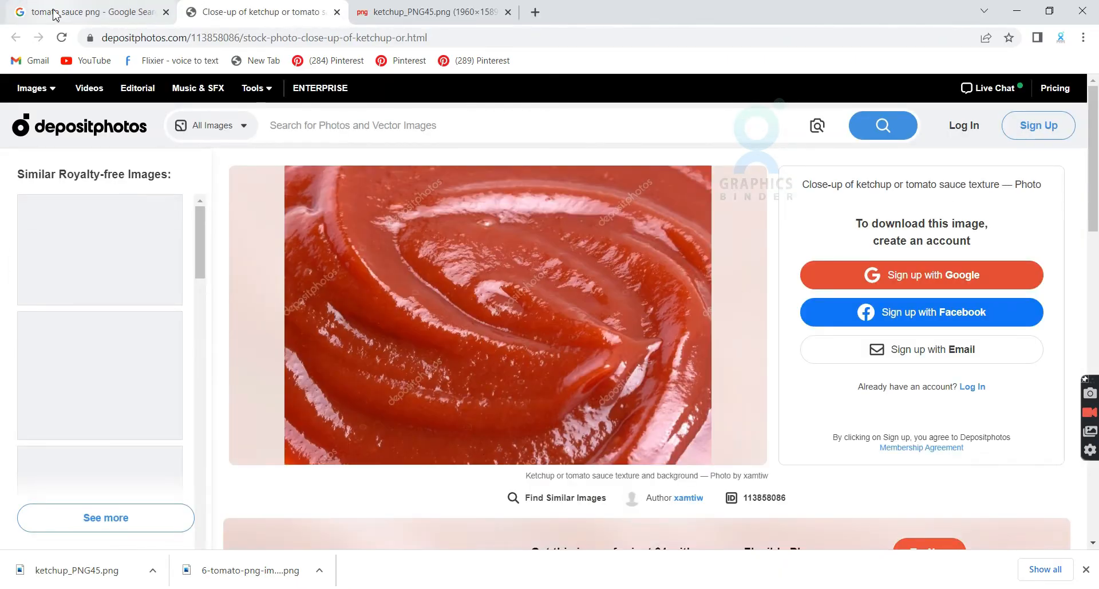
pyautogui.click(339, 13)
pyautogui.rightClick(832, 235)
pyautogui.click(865, 388)
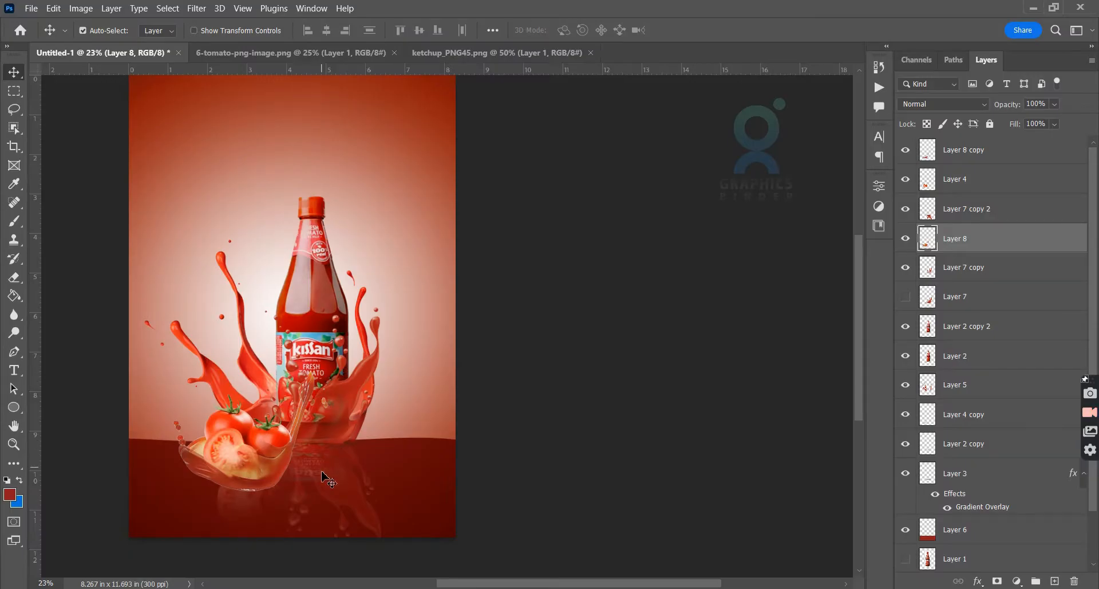
# - Switch back to Photoshop, paste the ketchup texture and stretch it across the poster's whole ground area
pyautogui.hotkey('ctrl', 'v')
pyautogui.moveTo(184, 523); pyautogui.dragTo(161, 474)
pyautogui.hotkey('ctrl', 't')
pyautogui.moveTo(268, 439); pyautogui.dragTo(540, 430)
pyautogui.moveTo(299, 306); pyautogui.dragTo(293, 441)
pyautogui.moveTo(127, 443); pyautogui.dragTo(123, 443)
pyautogui.press('Return')
# - Set the ground texture's opacity to 67% and apply Hue/Saturation with saturation +14 and lightness -10
pyautogui.moveTo(1012, 107); pyautogui.dragTo(974, 123)
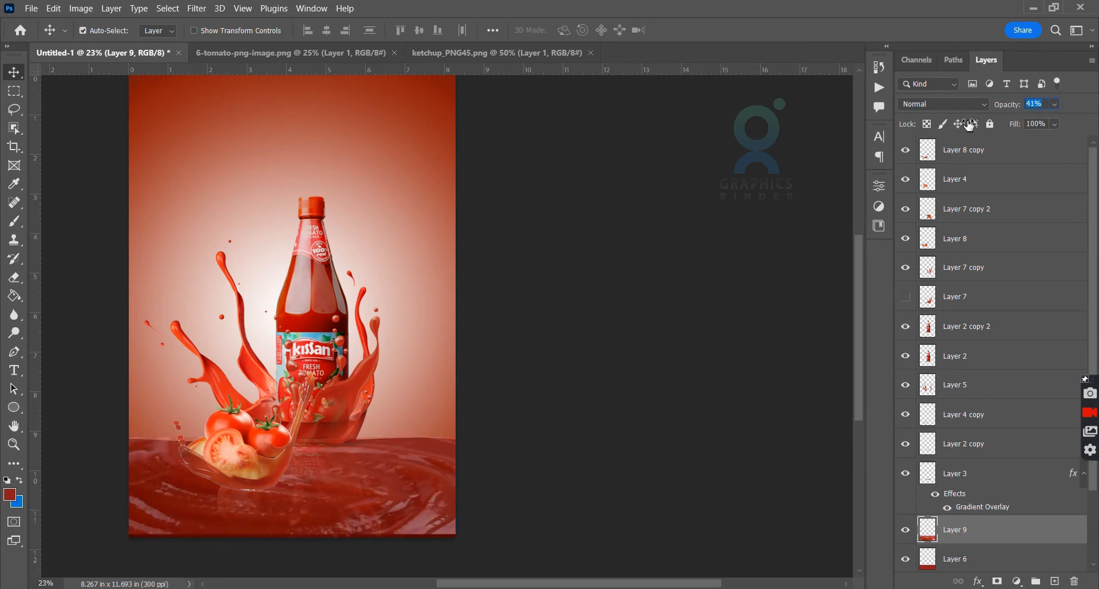
pyautogui.moveTo(971, 125); pyautogui.dragTo(988, 119)
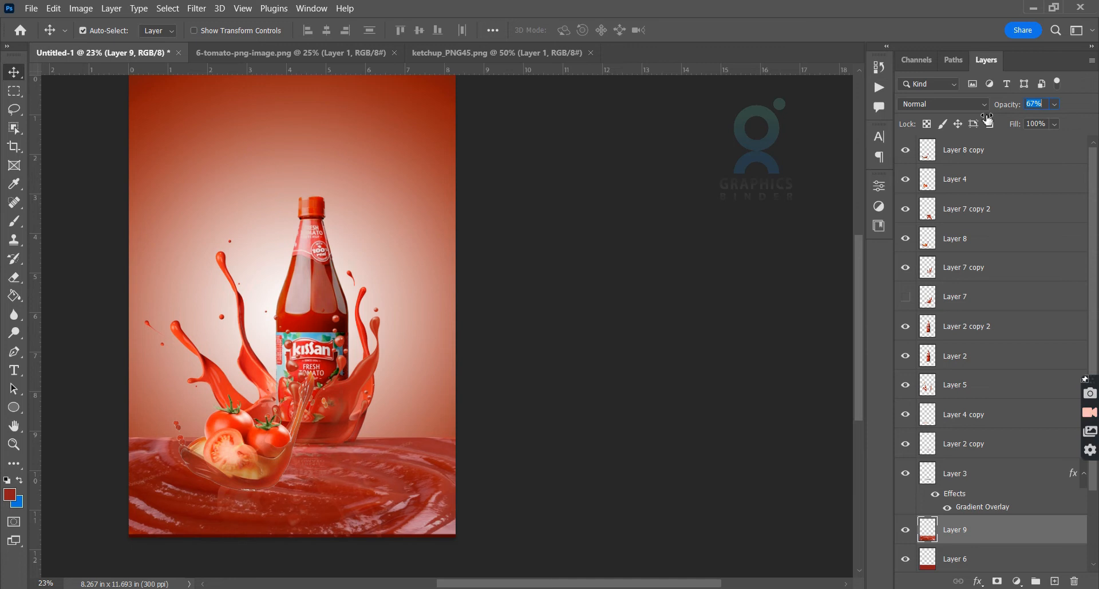
pyautogui.hotkey('ctrl', 'u')
pyautogui.moveTo(720, 282)
pyautogui.mouseDown()
pyautogui.moveTo(751, 289)
pyautogui.moveTo(730, 287)
pyautogui.mouseUp()
pyautogui.moveTo(720, 323)
pyautogui.mouseDown()
pyautogui.moveTo(702, 324)
pyautogui.moveTo(714, 325)
pyautogui.mouseUp()
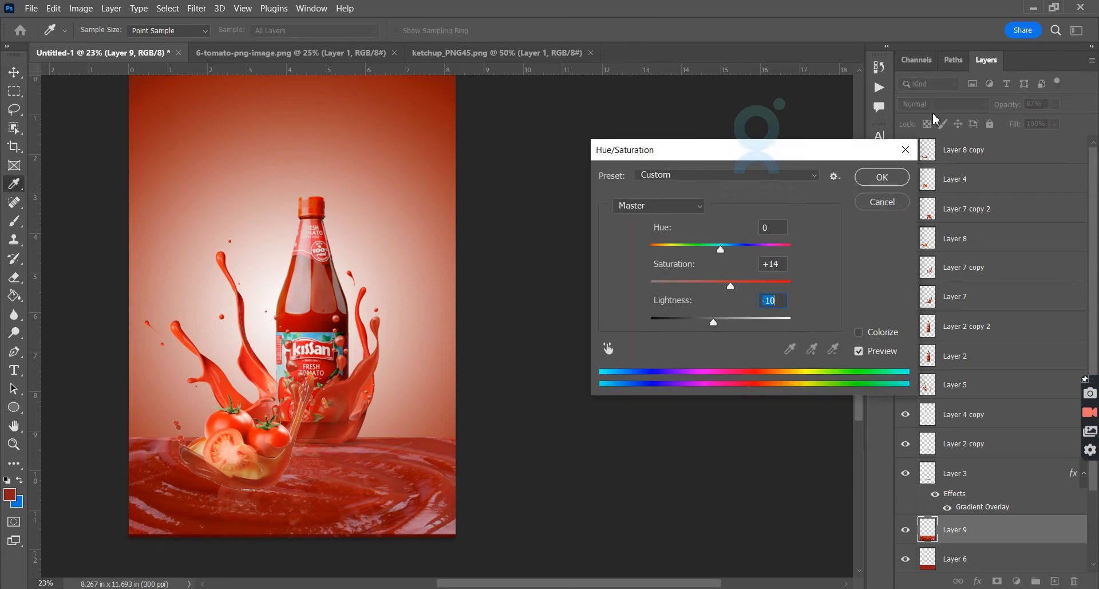
pyautogui.press('Return')
# - Select the tomatoes together with both of their bowl splash layers and nudge them down into the ketchup ground
pyautogui.scroll(-3, 965, 522)
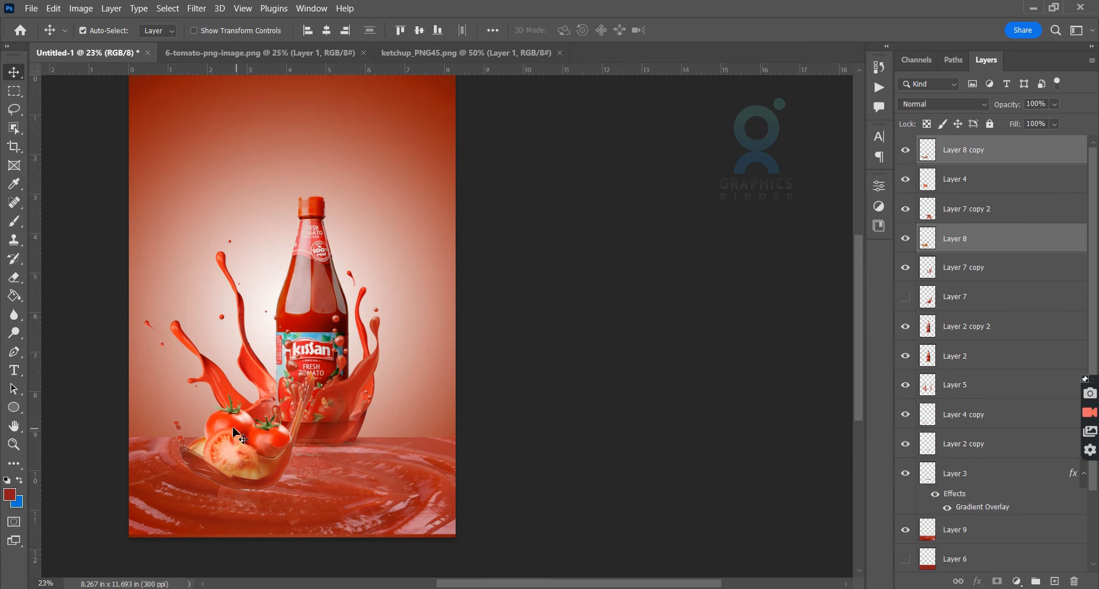
pyautogui.keyDown('ctrl'); pyautogui.keyDown('shift'); pyautogui.click(233, 428); pyautogui.keyUp('shift'); pyautogui.keyUp('ctrl')
pyautogui.hotkey('shift', 'Down')
pyautogui.hotkey('shift', 'Down')
pyautogui.hotkey('shift', 'Down')
pyautogui.hotkey('shift', 'Down')
pyautogui.hotkey('shift', 'Down')
pyautogui.hotkey('shift', 'Down')
pyautogui.hotkey('shift', 'Down')
pyautogui.hotkey('shift', 'Down')
pyautogui.hotkey('shift', 'Down')
pyautogui.hotkey('shift', 'Down')
pyautogui.hotkey('shift', 'Down')
pyautogui.hotkey('shift', 'Down')
pyautogui.hotkey('shift', 'Down')
pyautogui.hotkey('shift', 'Down')
pyautogui.hotkey('shift', 'Down')
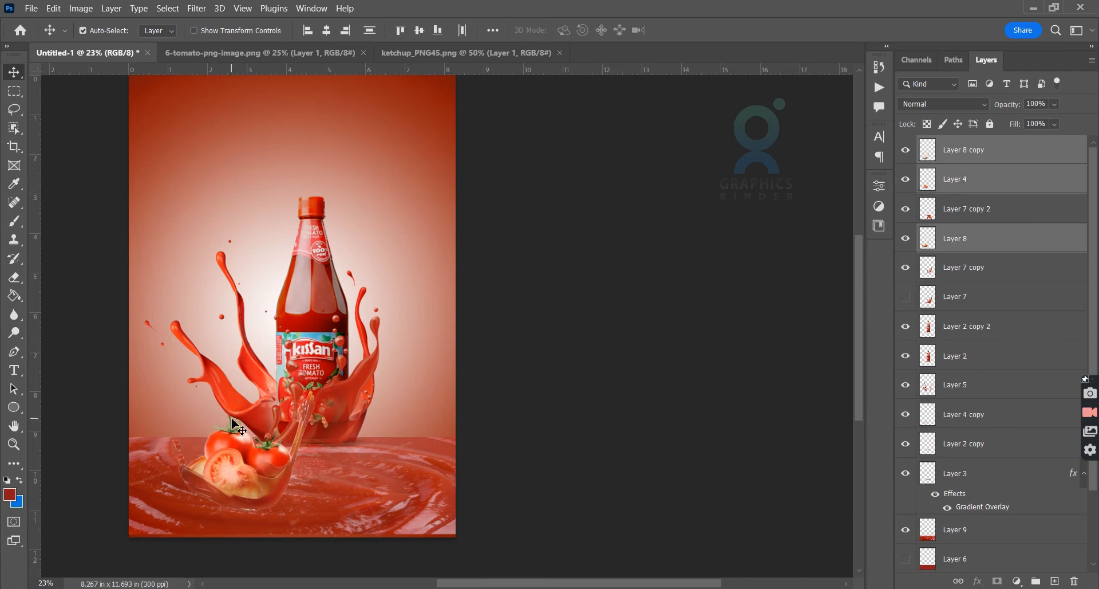
# - Soften the lower edge of the bowl splash around the tomatoes with the Eraser so it blends into the ketchup
pyautogui.keyDown('ctrl'); pyautogui.click(269, 507); pyautogui.keyUp('ctrl')
pyautogui.press('e')
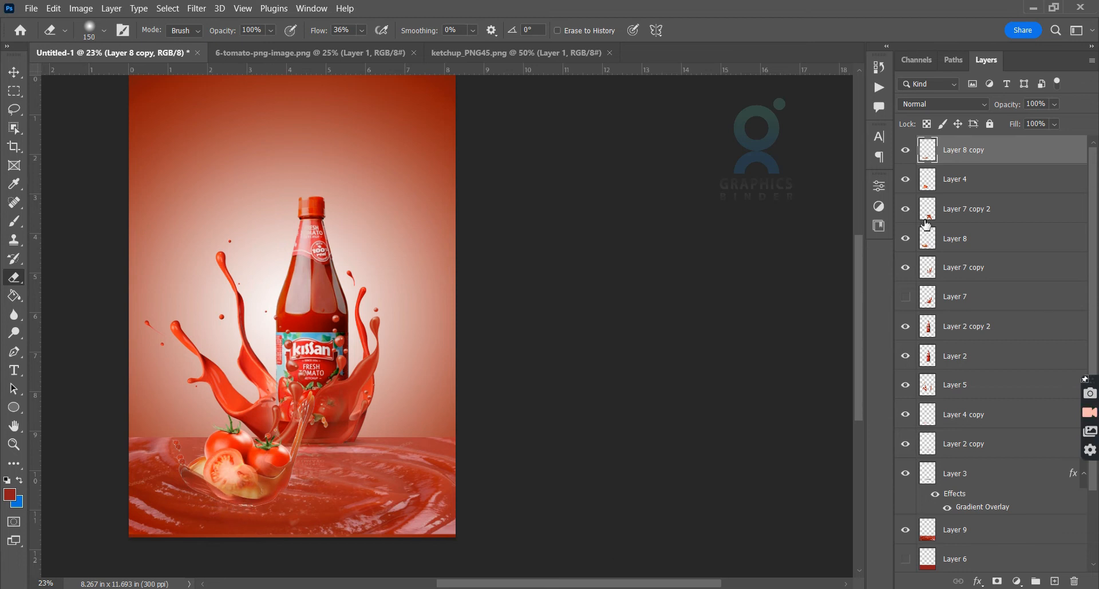
pyautogui.click(998, 241)
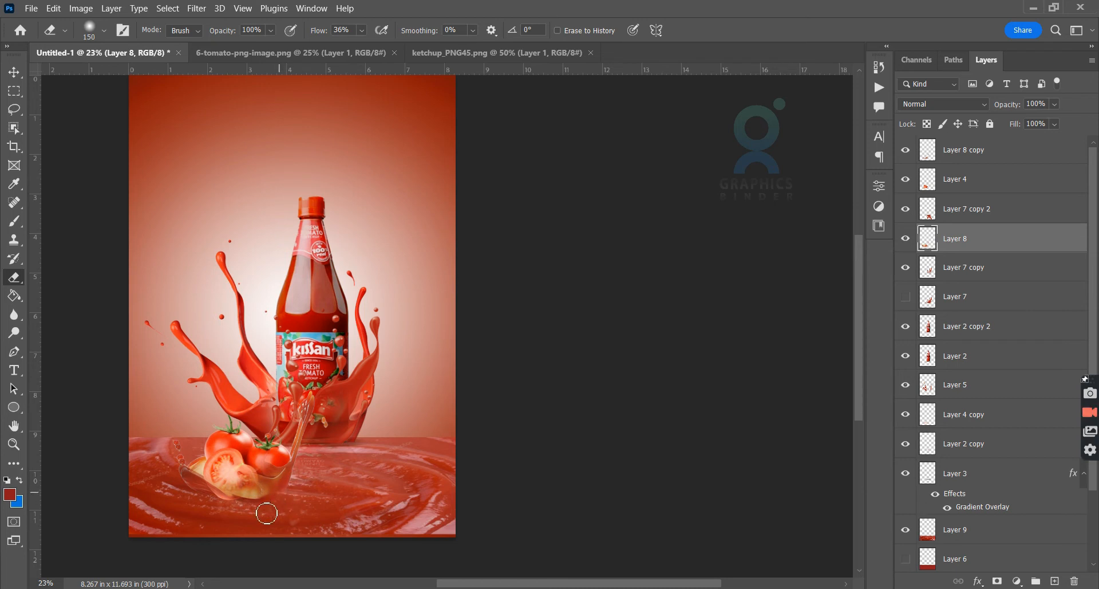
pyautogui.click(987, 178)
pyautogui.scroll(1, 692, 370)
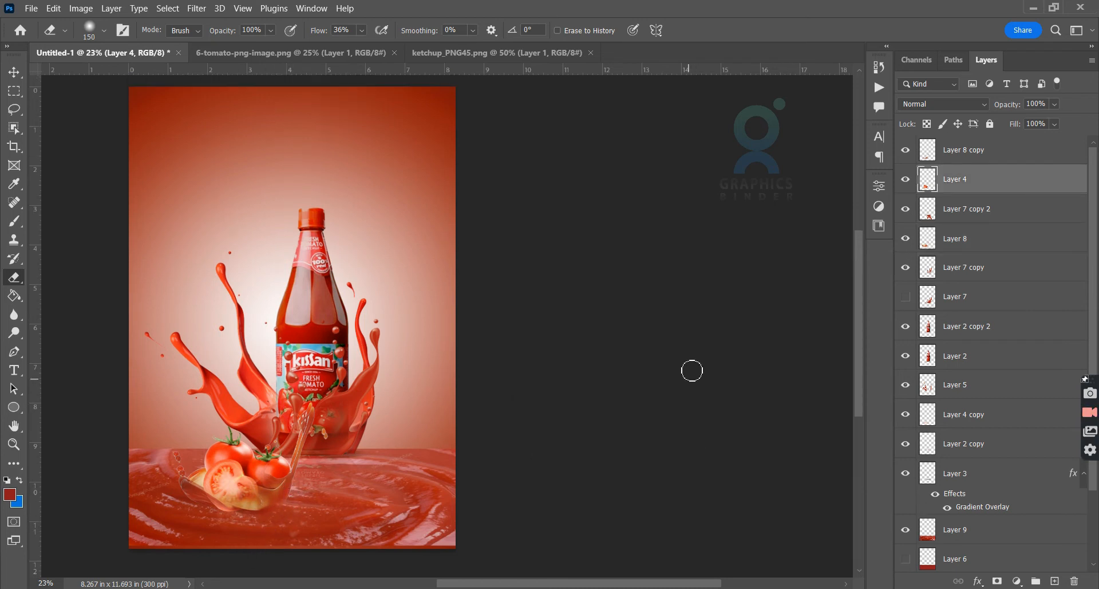
# - Close the tomato and ketchup PNG documents, keeping only the poster open
pyautogui.press('v')
pyautogui.click(361, 442)
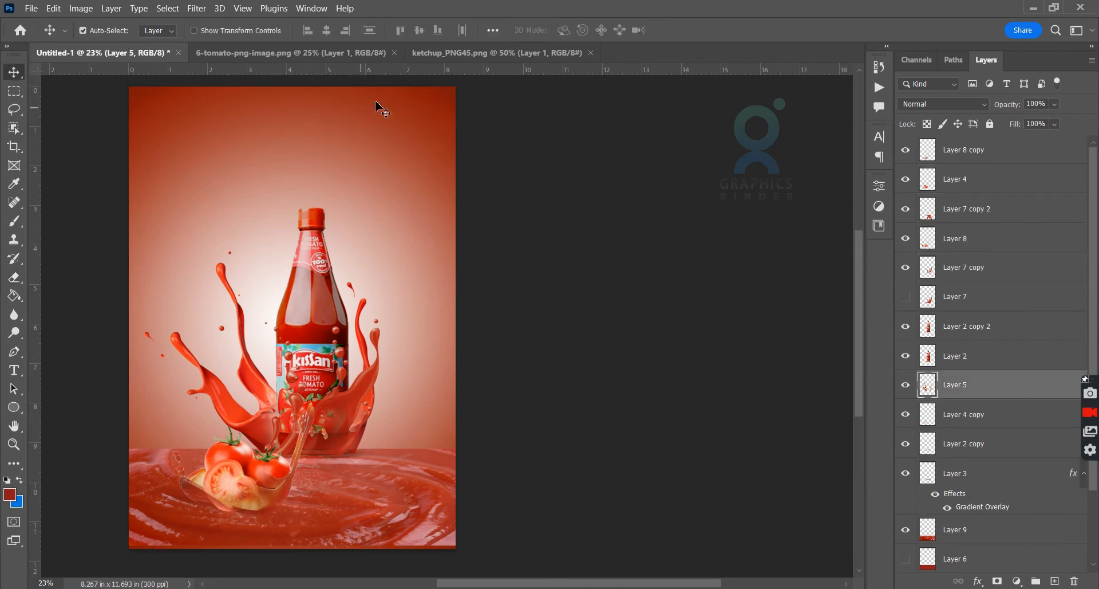
pyautogui.click(497, 52)
pyautogui.click(291, 53)
pyautogui.click(394, 52)
pyautogui.click(374, 53)
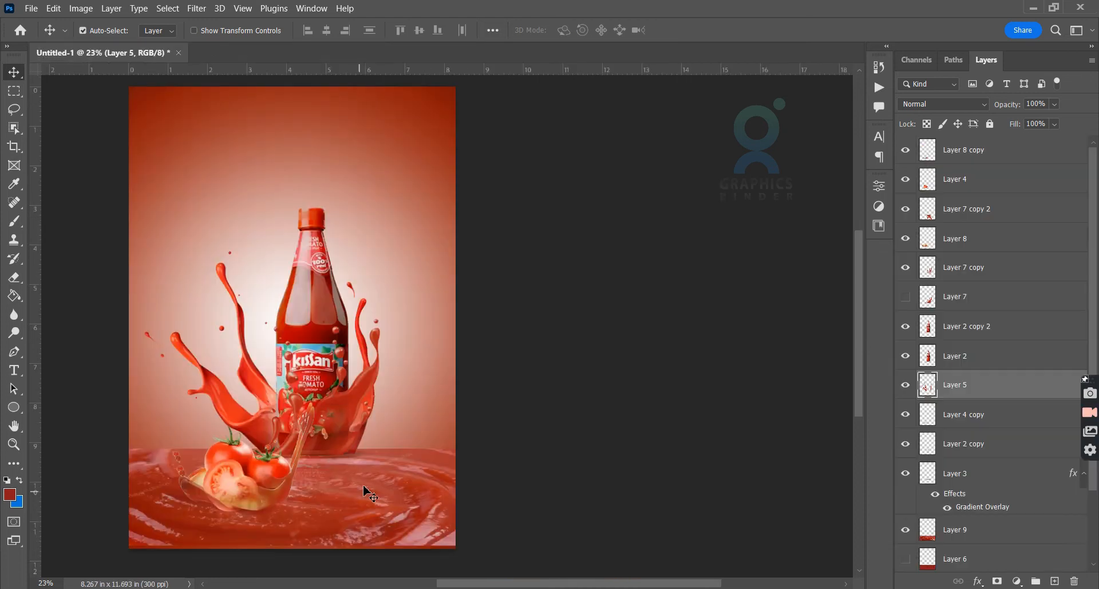
# - Paste the ketchup texture directly above the Layer 7 copy splash and enlarge it to cover the splashes around the bottle
pyautogui.hscroll(-5, 504, 434)
pyautogui.click(532, 385)
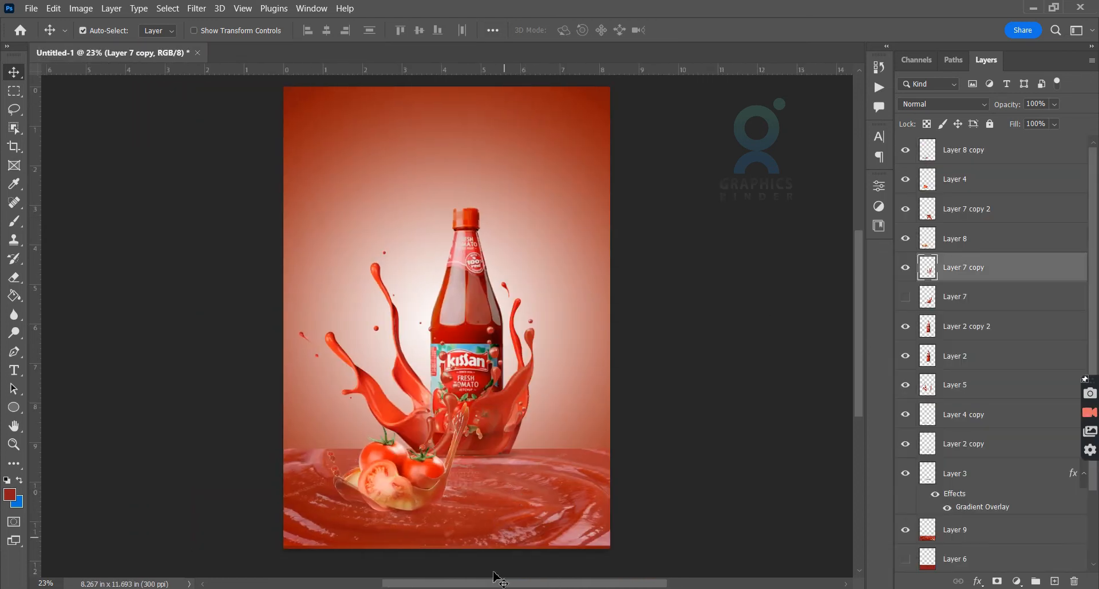
pyautogui.hotkey('ctrl', 'v')
pyautogui.hotkey('ctrl', 't')
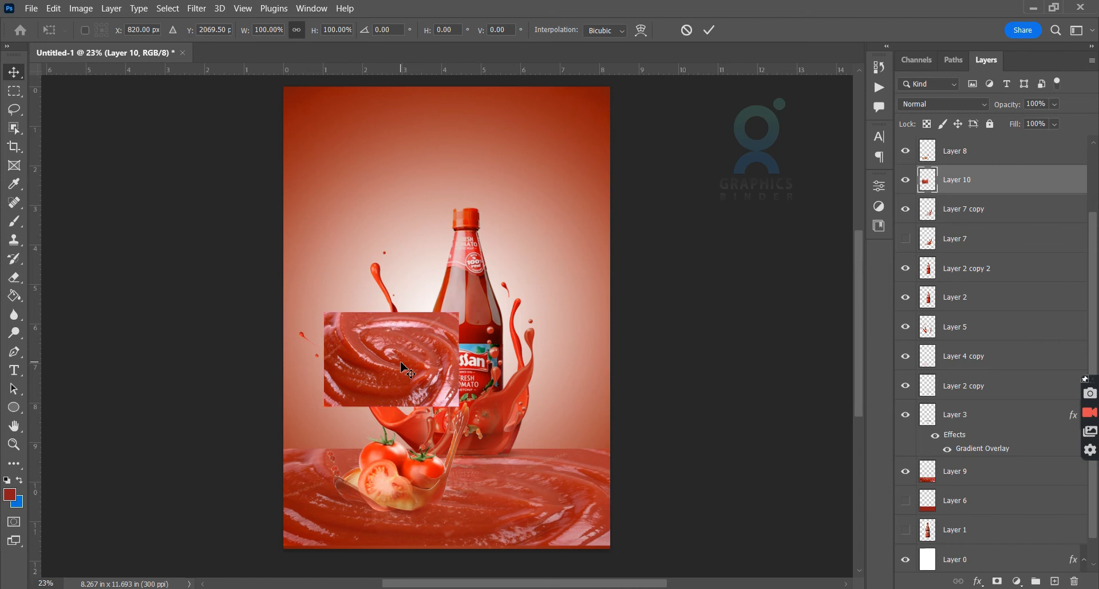
pyautogui.moveTo(492, 416); pyautogui.dragTo(569, 469)
pyautogui.moveTo(563, 312); pyautogui.dragTo(601, 252)
pyautogui.press('Return')
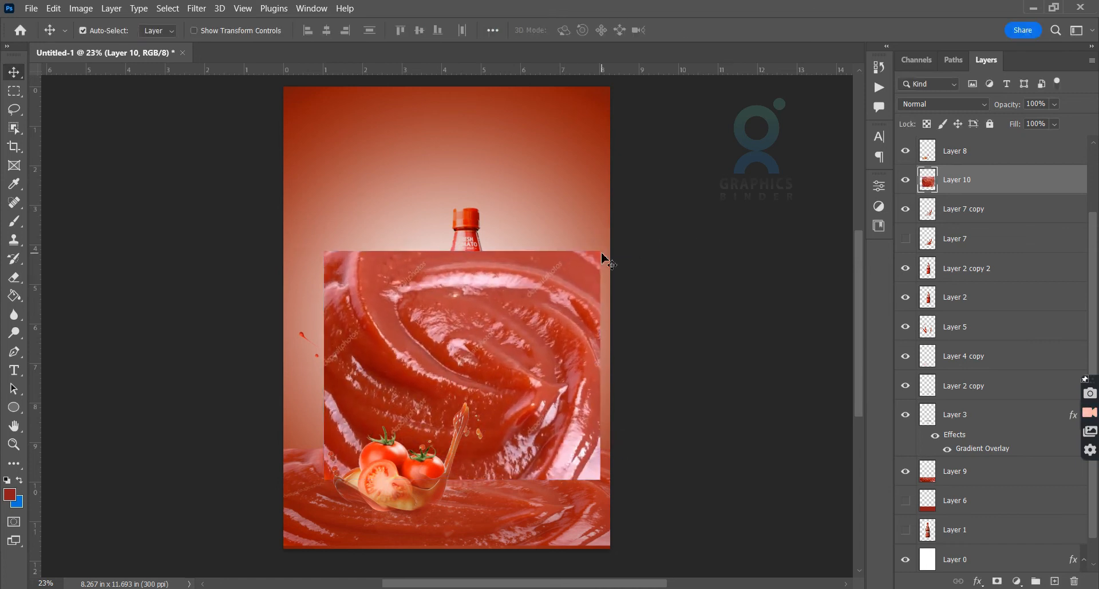
# - Clip the texture to the Layer 7 copy splash, and clip a duplicate of it to the Layer 5 splash
pyautogui.rightClick(985, 187)
pyautogui.click(914, 283)
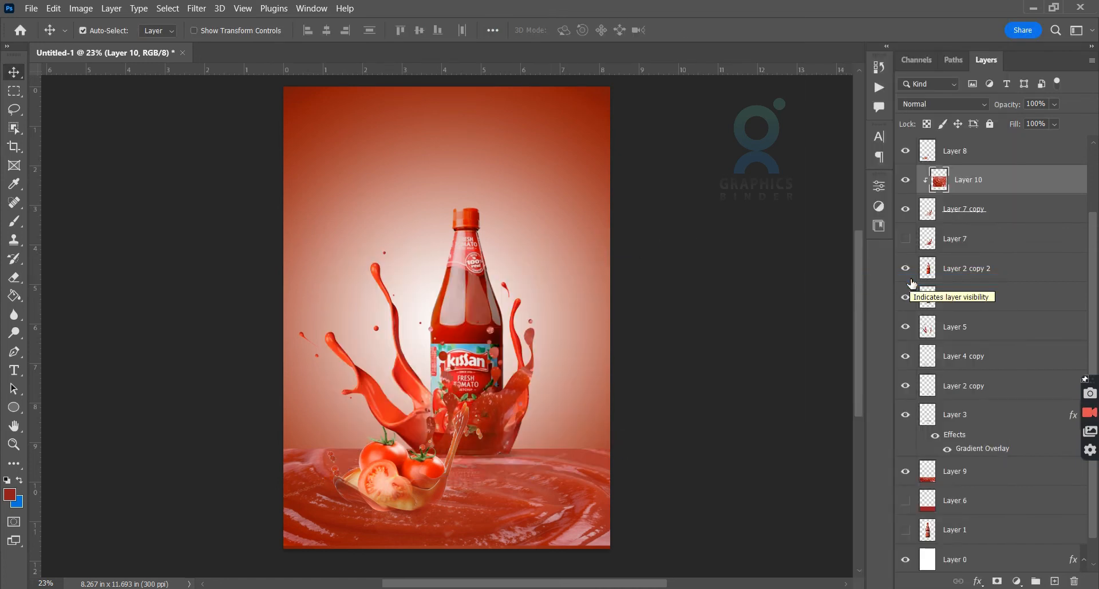
pyautogui.moveTo(1002, 186); pyautogui.dragTo(998, 342)
pyautogui.rightClick(1039, 319)
pyautogui.click(934, 283)
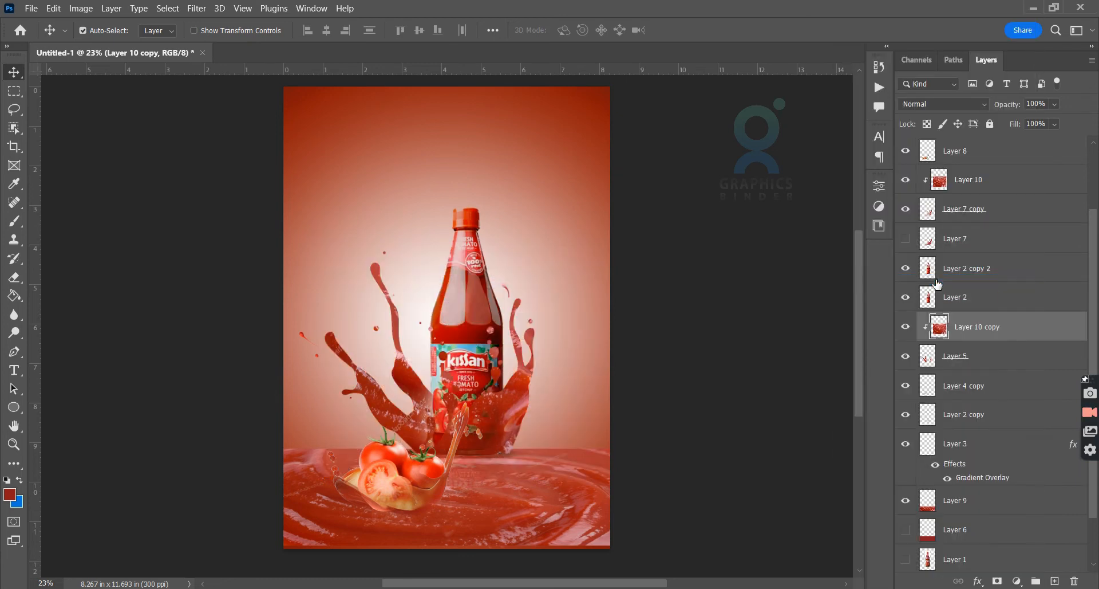
pyautogui.scroll(2, 741, 286)
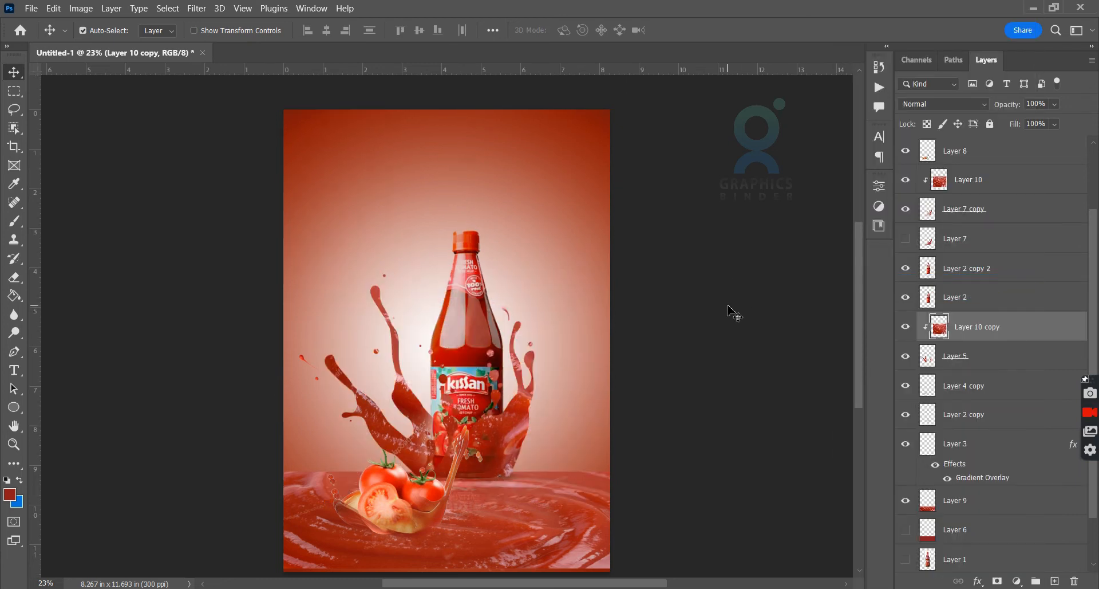
pyautogui.scroll(-3, 615, 445)
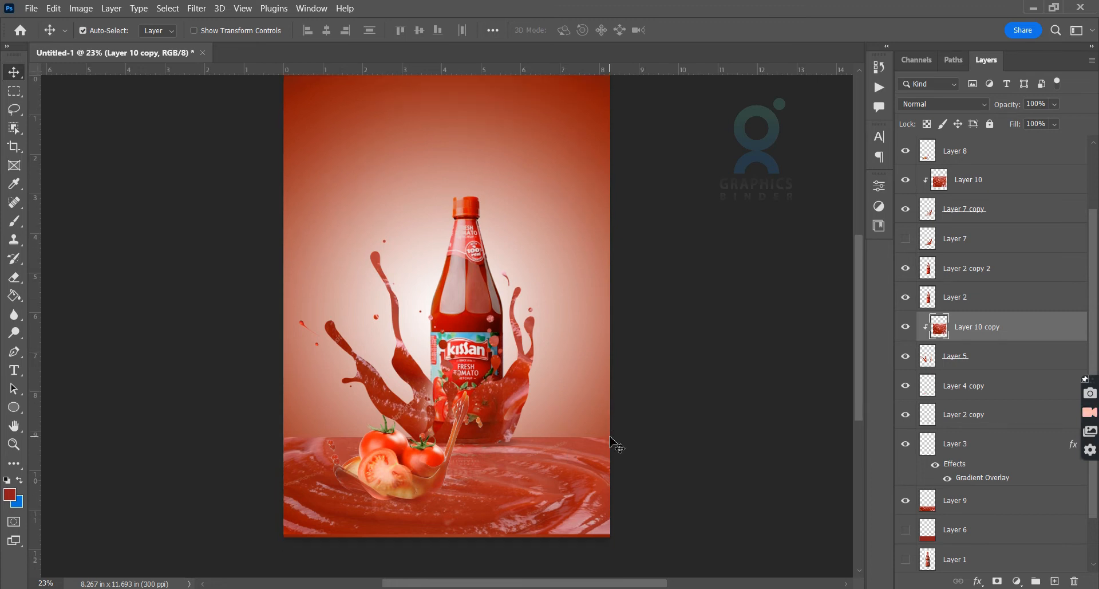
# - Show Layer 7 and select the bottle layers together with the Layer 5 and Layer 7 copy splashes and their clipped textures
pyautogui.keyDown('ctrl'); pyautogui.click(999, 299); pyautogui.keyUp('ctrl')
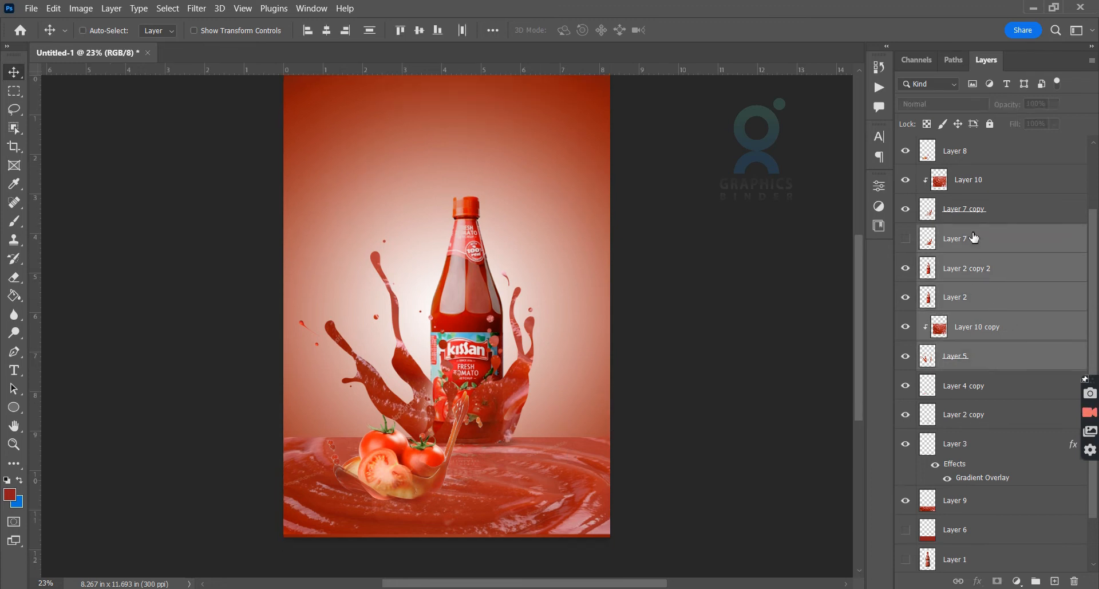
pyautogui.keyDown('ctrl'); pyautogui.click(491, 437); pyautogui.keyUp('ctrl')
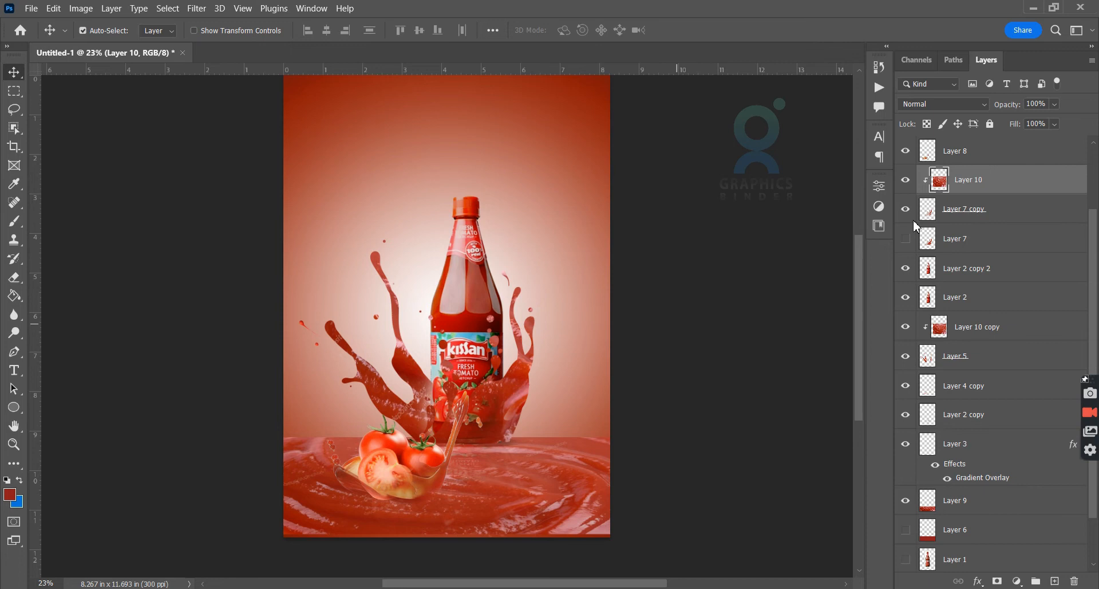
pyautogui.keyDown('ctrl'); pyautogui.click(969, 211); pyautogui.keyUp('ctrl')
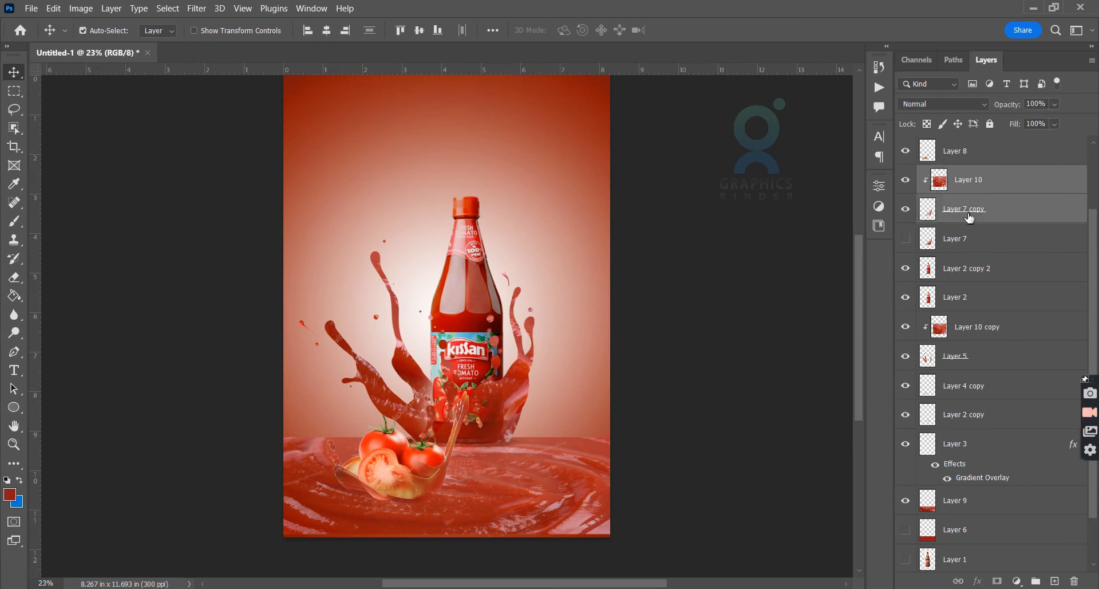
pyautogui.keyDown('ctrl'); pyautogui.click(977, 272); pyautogui.keyUp('ctrl')
pyautogui.keyDown('ctrl'); pyautogui.click(979, 298); pyautogui.keyUp('ctrl')
pyautogui.click(906, 239)
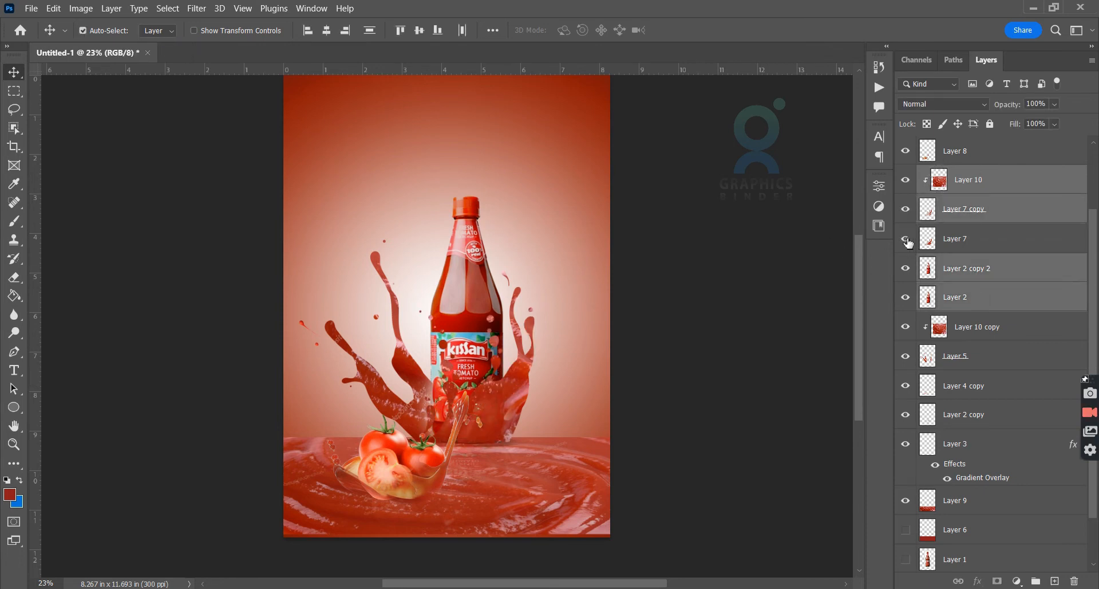
pyautogui.keyDown('ctrl'); pyautogui.click(997, 331); pyautogui.keyUp('ctrl')
pyautogui.keyDown('ctrl'); pyautogui.click(987, 357); pyautogui.keyUp('ctrl')
pyautogui.hotkey('ctrl', 't')
pyautogui.moveTo(468, 339); pyautogui.dragTo(464, 370)
pyautogui.hotkey('ctrl', 'z')
pyautogui.press('Return')
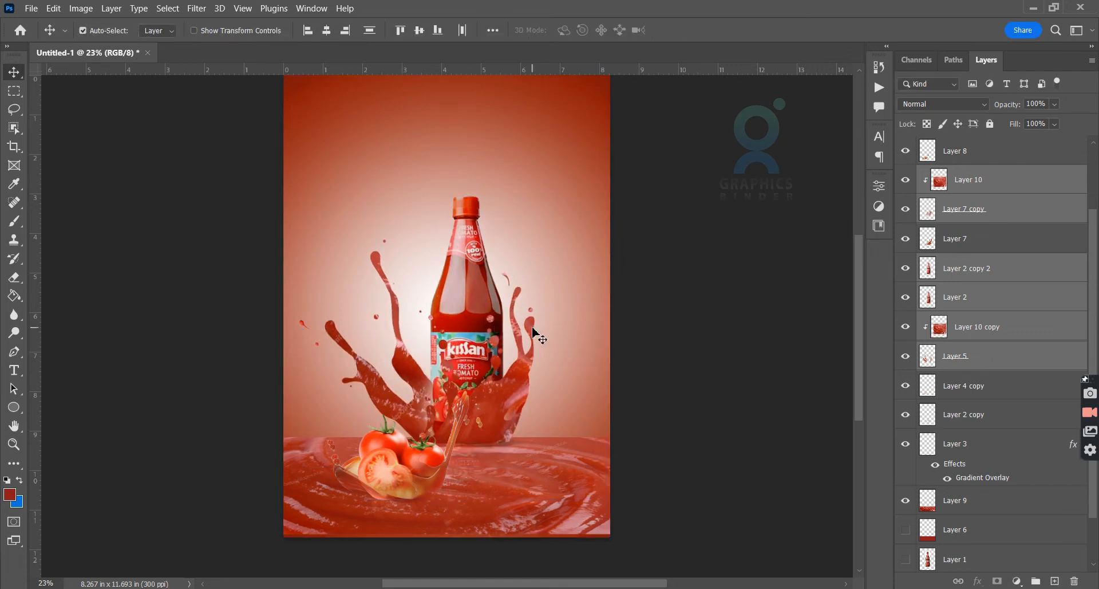
# - Add Layer 7 to the selection, scale the bottle and splashes to about 97.5% and move them down into the ketchup
pyautogui.keyDown('ctrl'); pyautogui.click(977, 249); pyautogui.keyUp('ctrl')
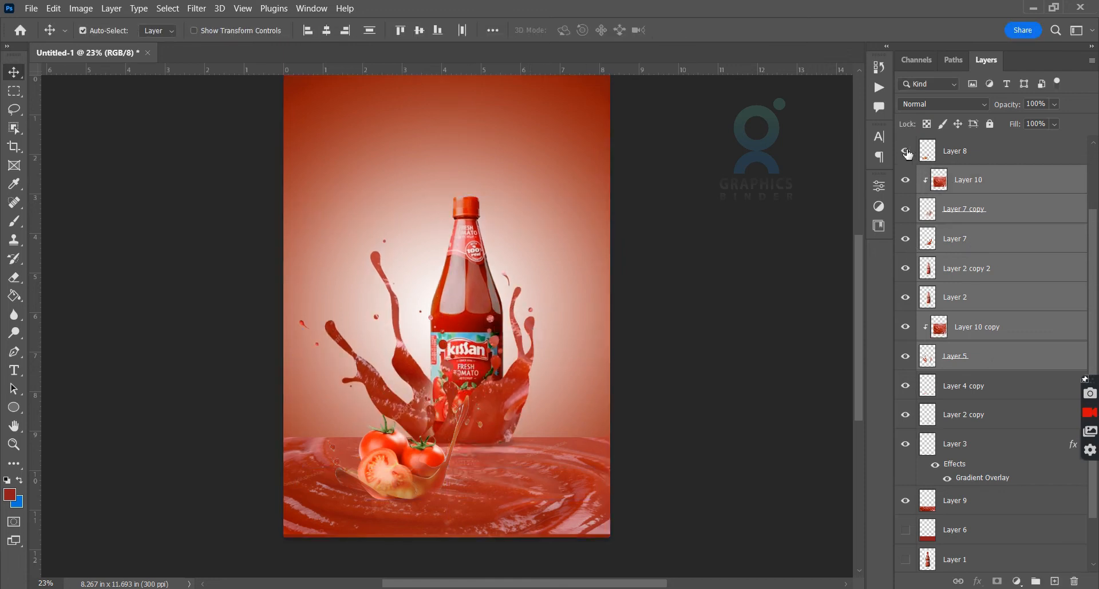
pyautogui.scroll(-1, 916, 384)
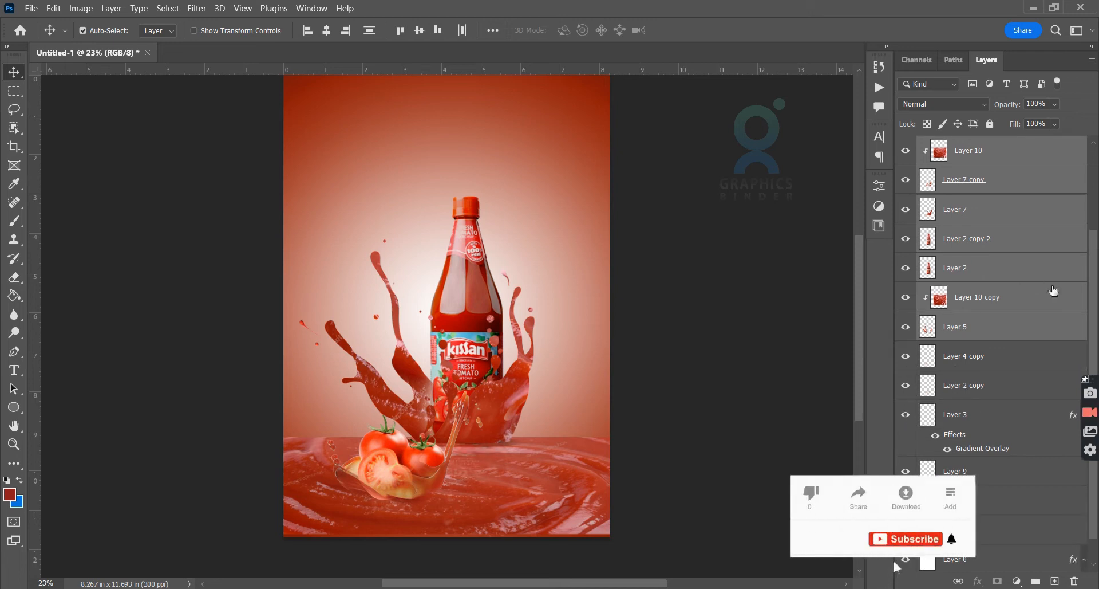
pyautogui.hotkey('ctrl', 't')
pyautogui.moveTo(601, 196); pyautogui.dragTo(585, 210)
pyautogui.moveTo(472, 314); pyautogui.dragTo(455, 372)
pyautogui.moveTo(569, 267); pyautogui.dragTo(593, 244)
pyautogui.moveTo(511, 410); pyautogui.dragTo(494, 406)
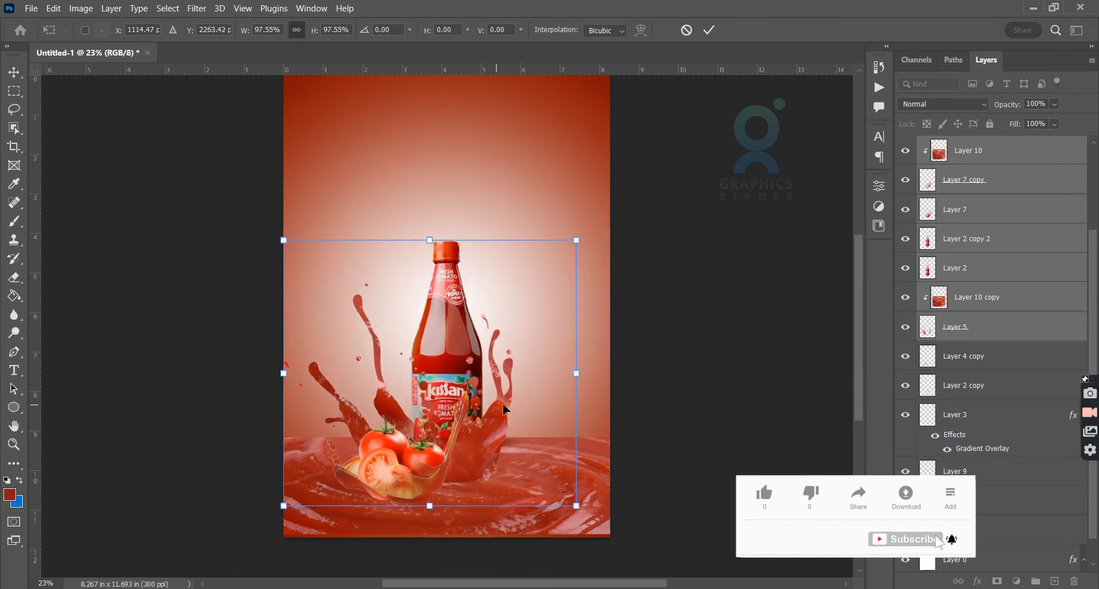
pyautogui.press('Return')
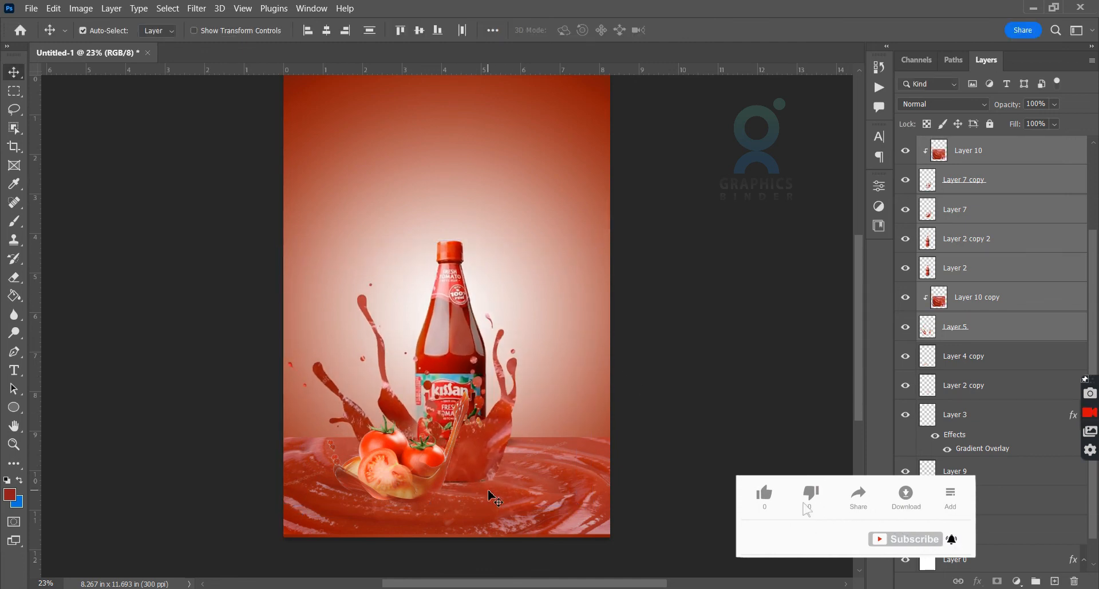
# - Remove the watermark text from the ketchup ground on Layer 9 with the Spot Healing Brush
pyautogui.hotkey('ctrl', '+')
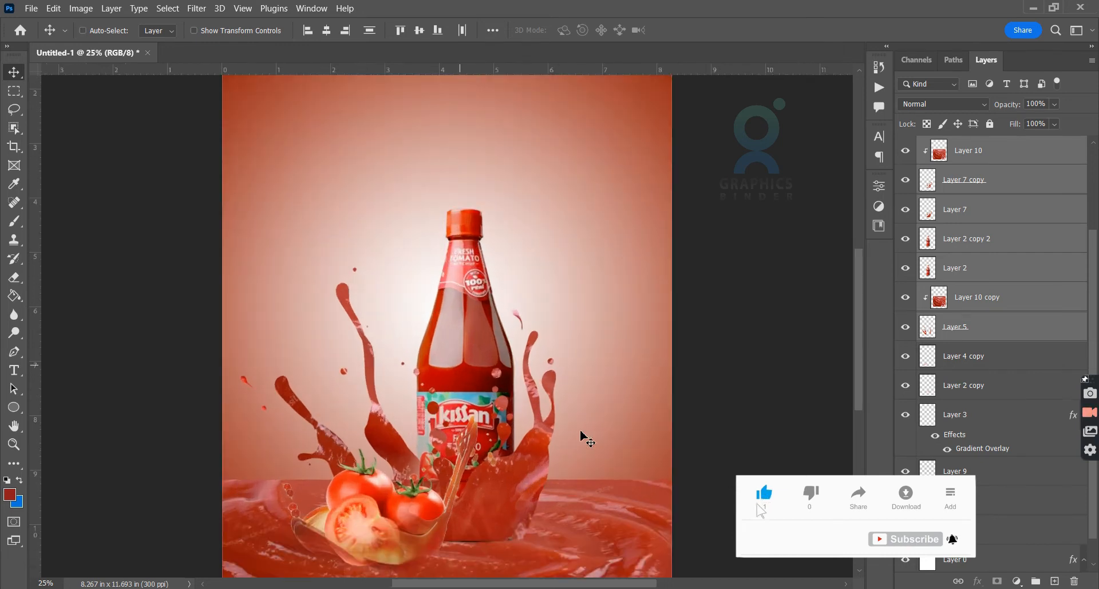
pyautogui.hotkey('ctrl', '+')
pyautogui.hotkey('ctrl', '+')
pyautogui.hotkey('ctrl', '+')
pyautogui.moveTo(699, 513); pyautogui.dragTo(517, 179)
pyautogui.click(14, 202)
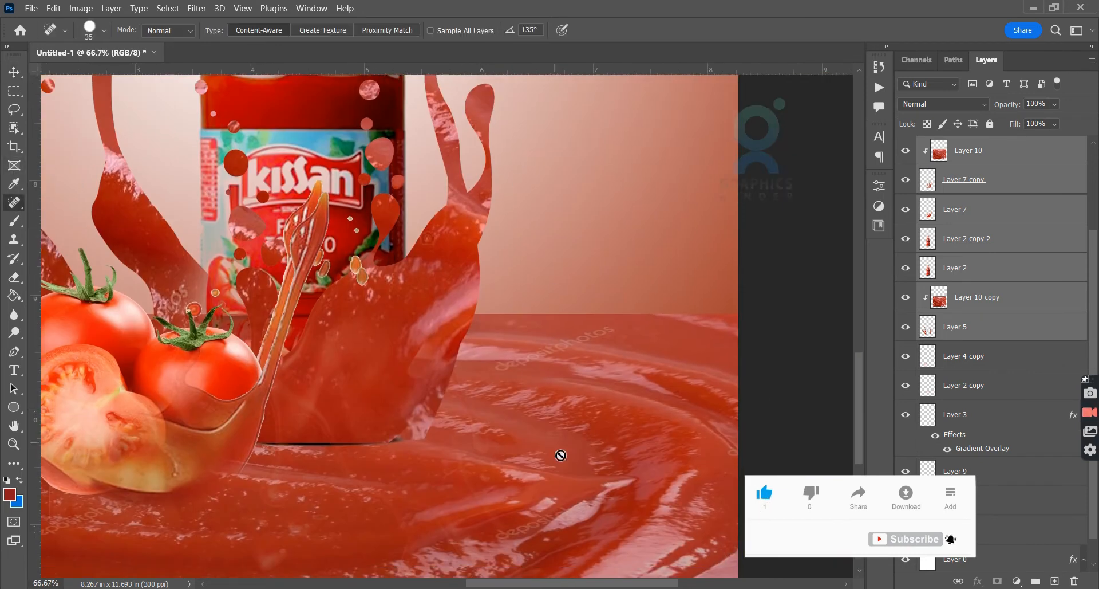
pyautogui.click(1008, 297)
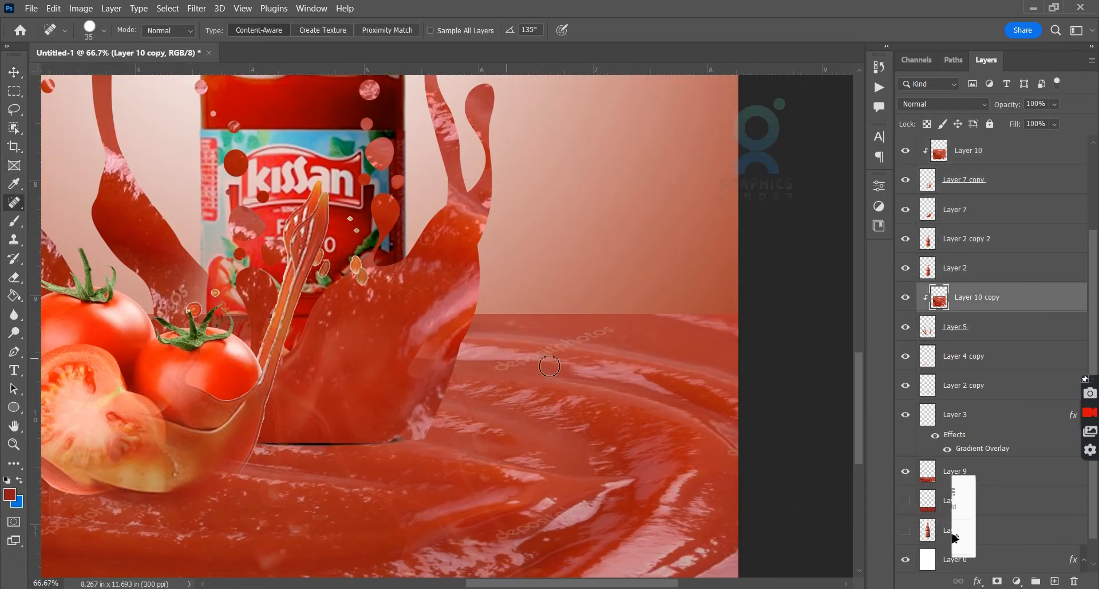
pyautogui.click(1067, 145)
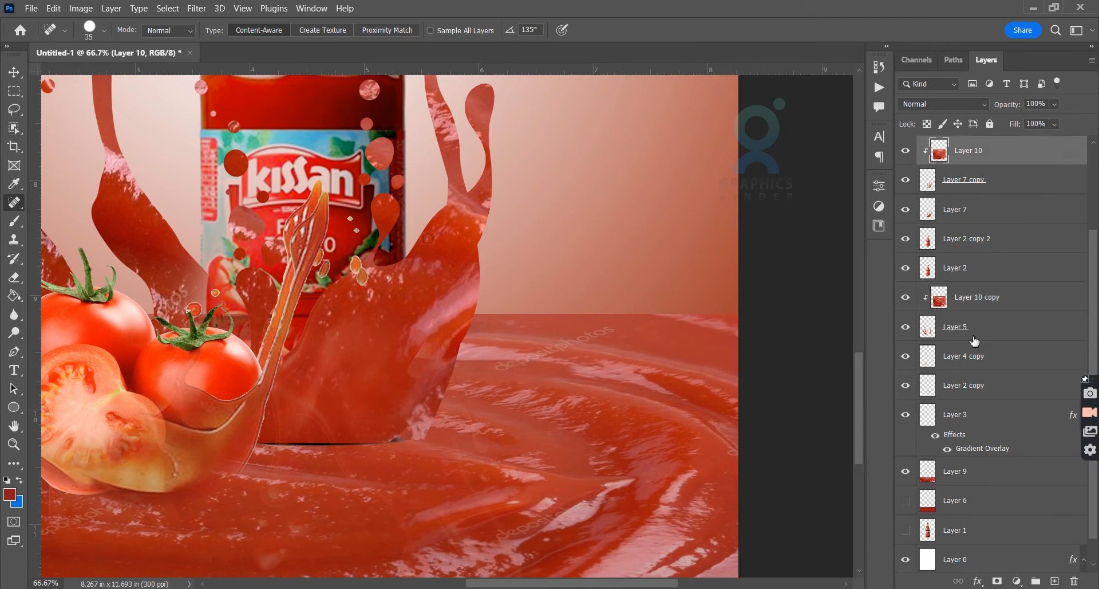
pyautogui.scroll(-1, 975, 342)
pyautogui.click(974, 441)
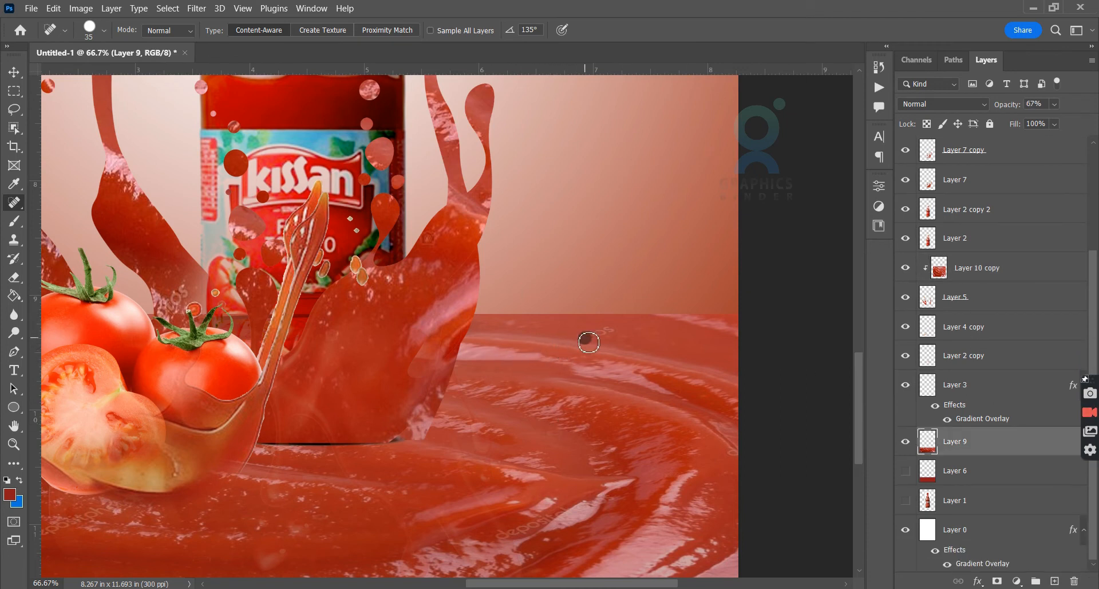
pyautogui.scroll(-3, 665, 358)
pyautogui.scroll(-1, 664, 358)
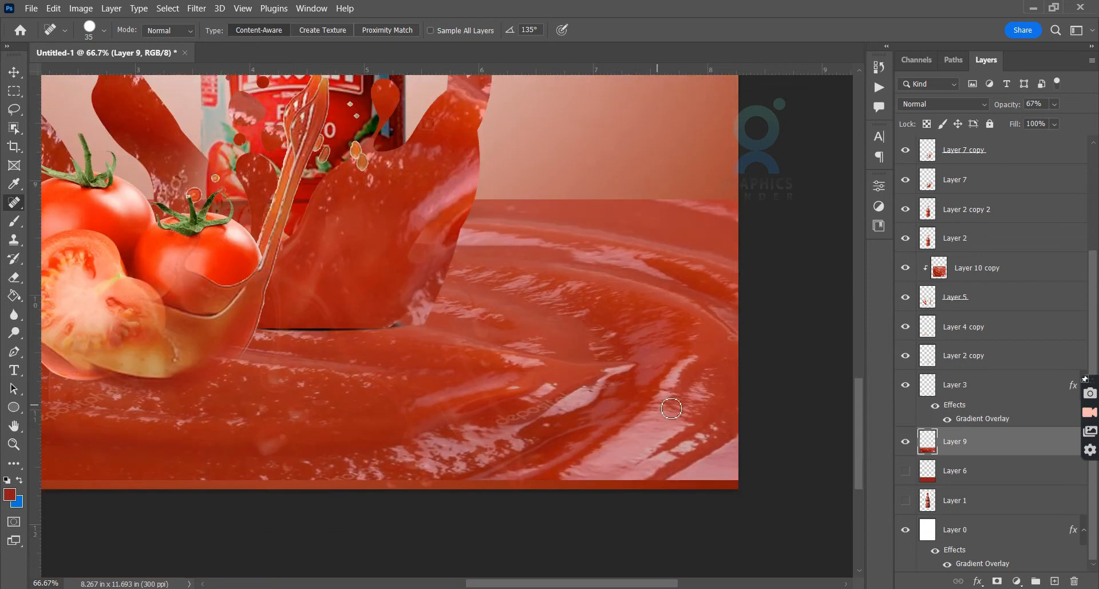
pyautogui.scroll(12, 671, 408)
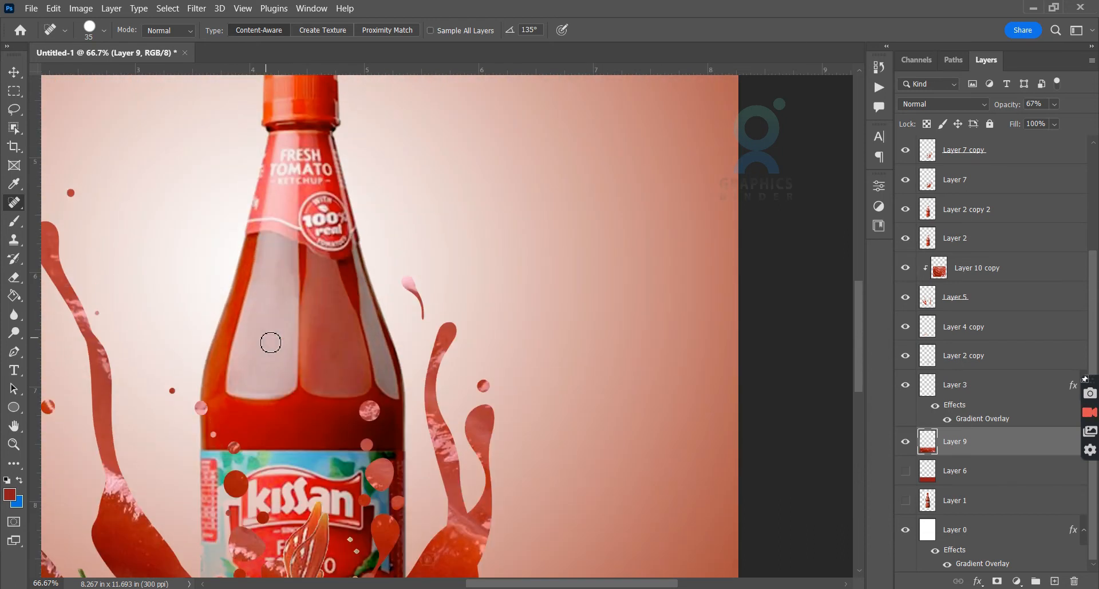
pyautogui.scroll(-11, 271, 342)
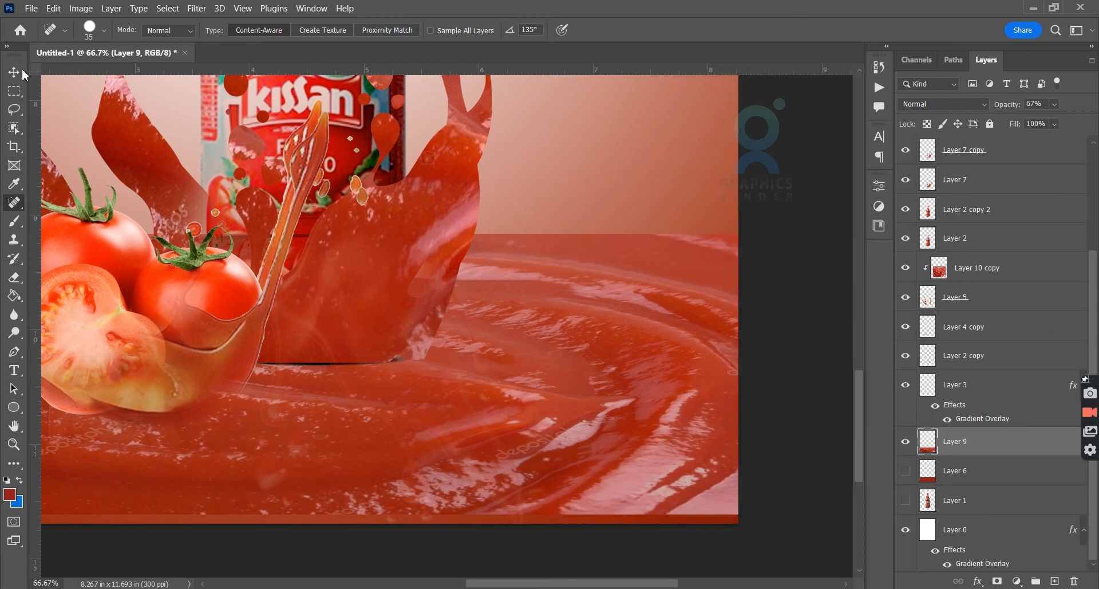
# - Fade the splash rising from the tomatoes over the bottle label with the Eraser at 27% opacity
pyautogui.click(15, 73)
pyautogui.click(350, 140)
pyautogui.click(15, 277)
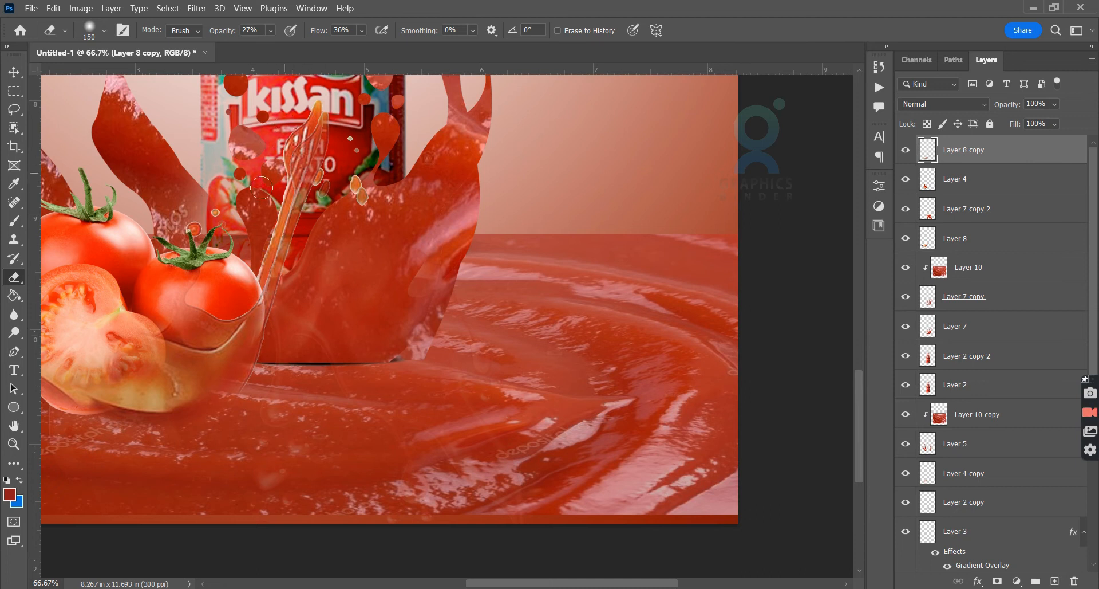
pyautogui.keyDown('ctrl'); pyautogui.click(288, 207); pyautogui.keyUp('ctrl')
pyautogui.moveTo(278, 246); pyautogui.dragTo(258, 178)
pyautogui.moveTo(138, 311)
pyautogui.mouseDown()
pyautogui.moveTo(368, 311)
pyautogui.moveTo(384, 375)
pyautogui.mouseUp()
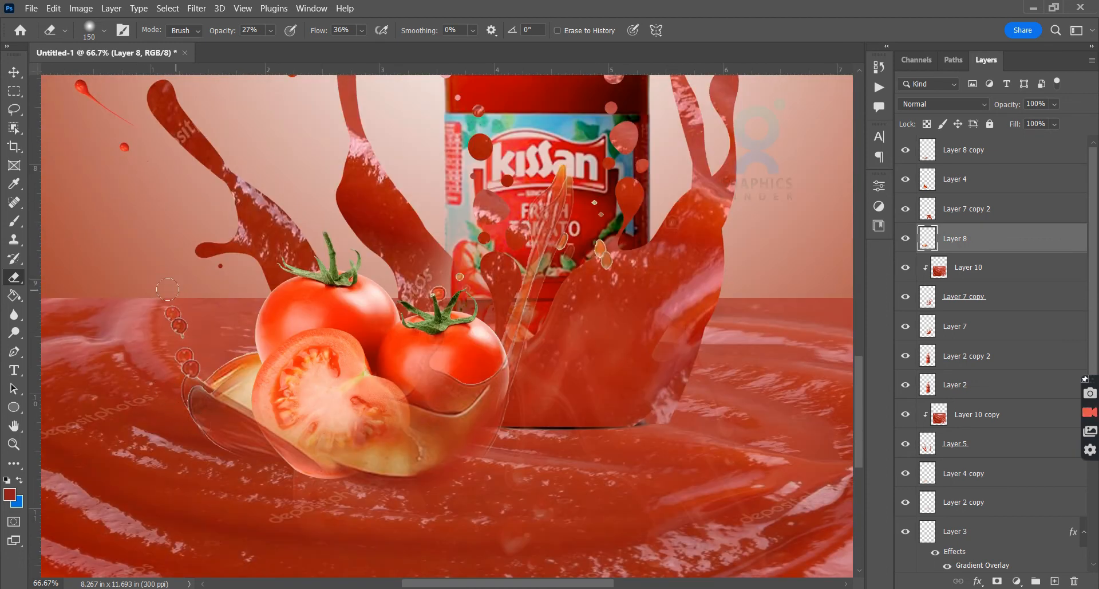
# - Soften the splash edges around the tomatoes on Layer 8 and Layer 8 copy with a size 50 Eraser
pyautogui.keyDown('ctrl'); pyautogui.click(219, 425); pyautogui.keyUp('ctrl')
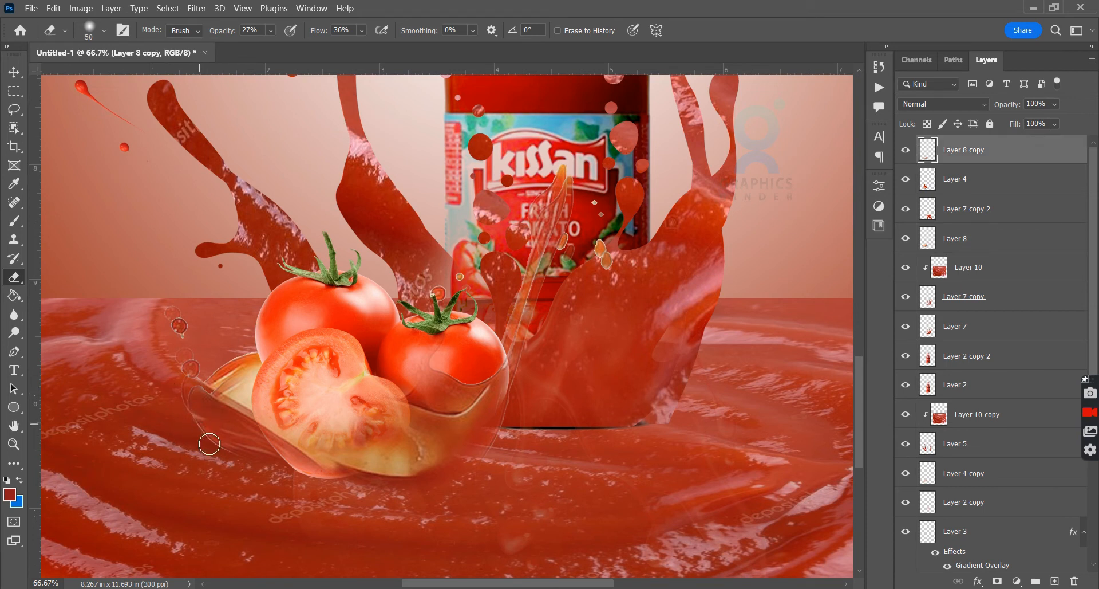
pyautogui.keyDown('ctrl'); pyautogui.click(190, 412); pyautogui.keyUp('ctrl')
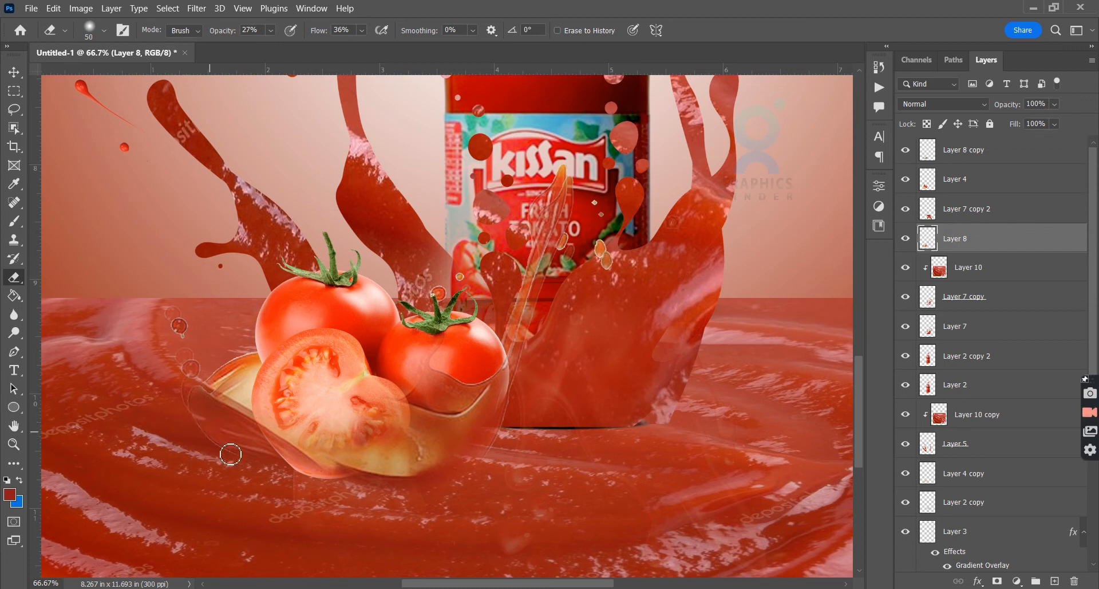
pyautogui.keyDown('ctrl'); pyautogui.click(518, 375); pyautogui.keyUp('ctrl')
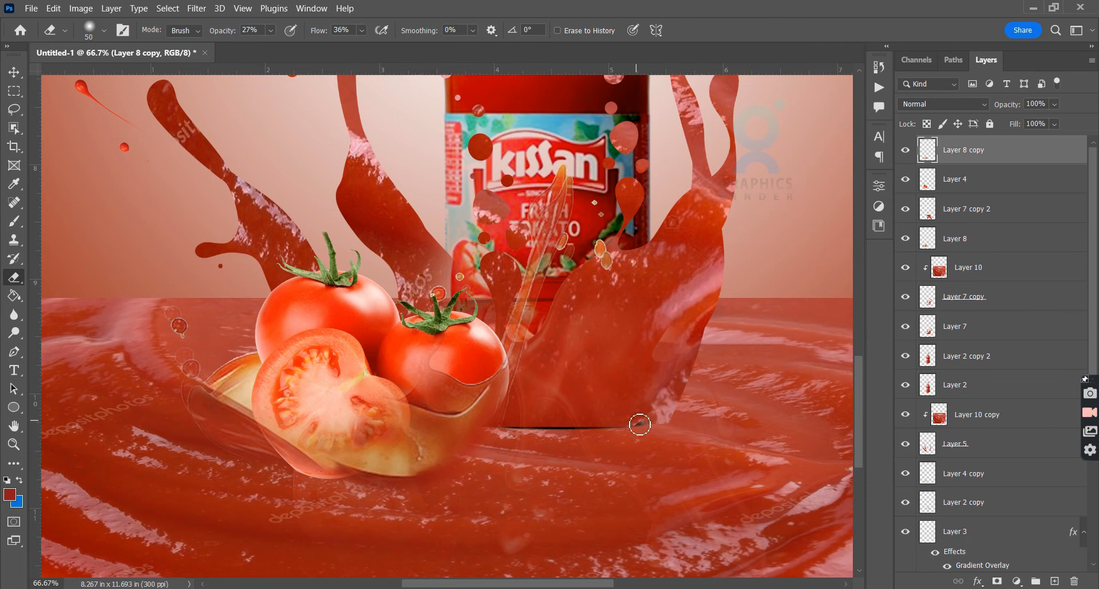
# - Adjust the Layer 4 tomatoes with Hue/Saturation to saturation +5 and lightness -7
pyautogui.scroll(-4, 640, 425)
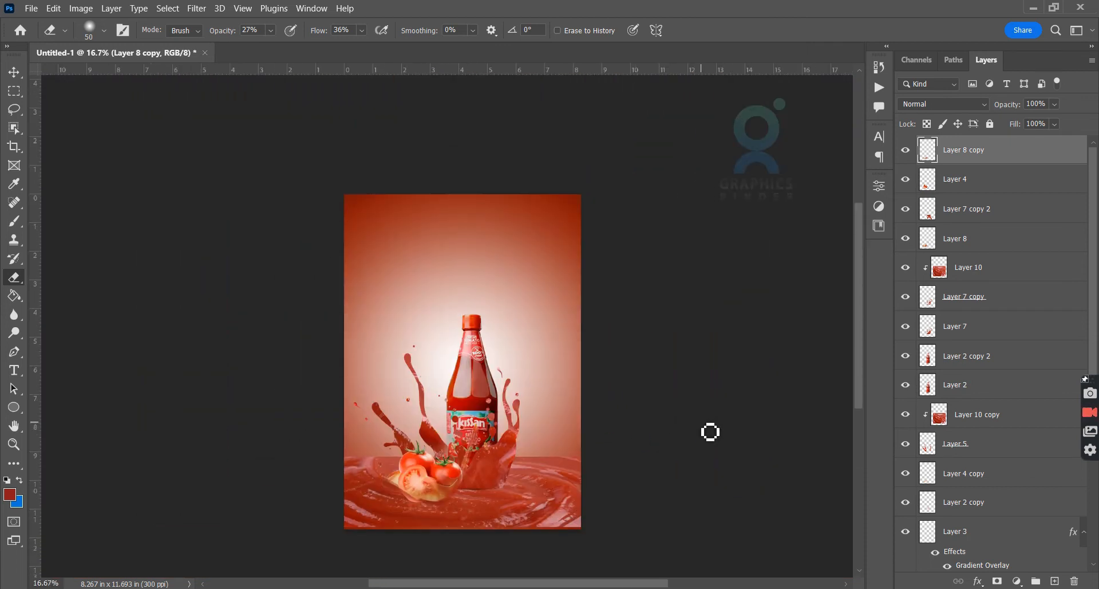
pyautogui.keyDown('ctrl'); pyautogui.click(420, 475); pyautogui.keyUp('ctrl')
pyautogui.hotkey('ctrl', 'u')
pyautogui.moveTo(721, 281)
pyautogui.mouseDown()
pyautogui.moveTo(709, 291)
pyautogui.moveTo(719, 324)
pyautogui.moveTo(727, 293)
pyautogui.mouseUp()
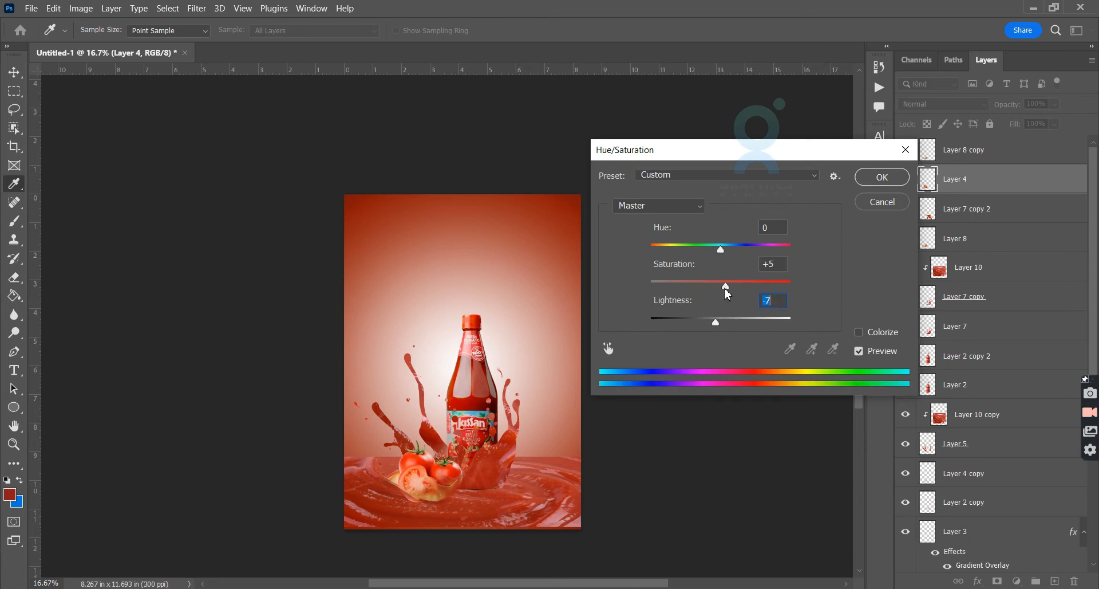
pyautogui.click(883, 177)
pyautogui.press('e')
pyautogui.scroll(1, 709, 441)
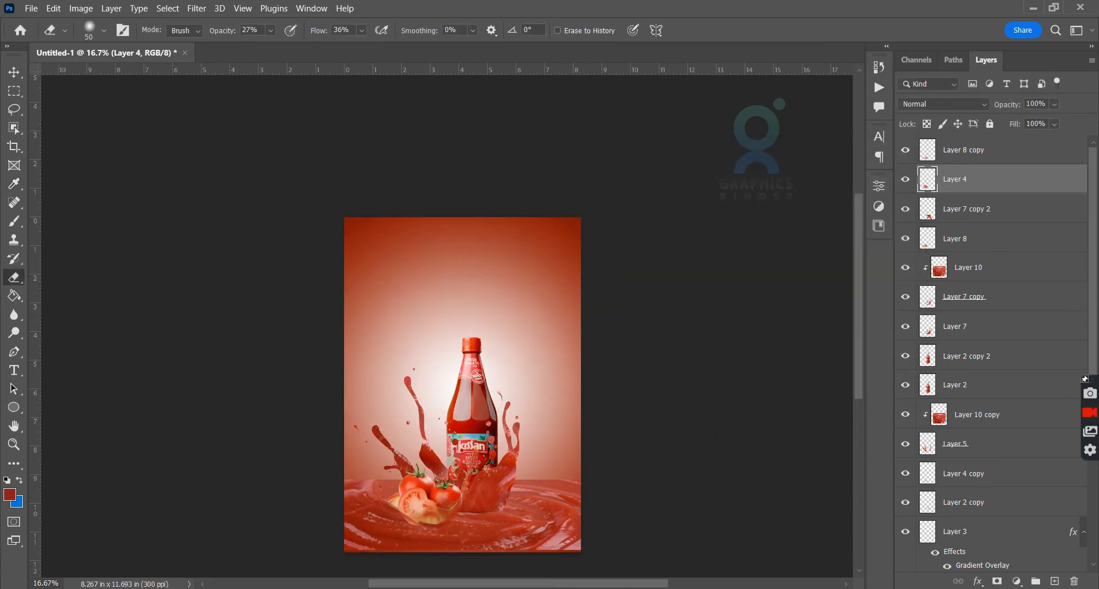
pyautogui.scroll(-1, 616, 537)
# - Switch to the browser and search Google Images for "tomato png"
pyautogui.hotkey('alt', 'Tab')
pyautogui.click(508, 13)
pyautogui.click(336, 12)
pyautogui.moveTo(232, 93); pyautogui.dragTo(163, 98)
pyautogui.write('pn')
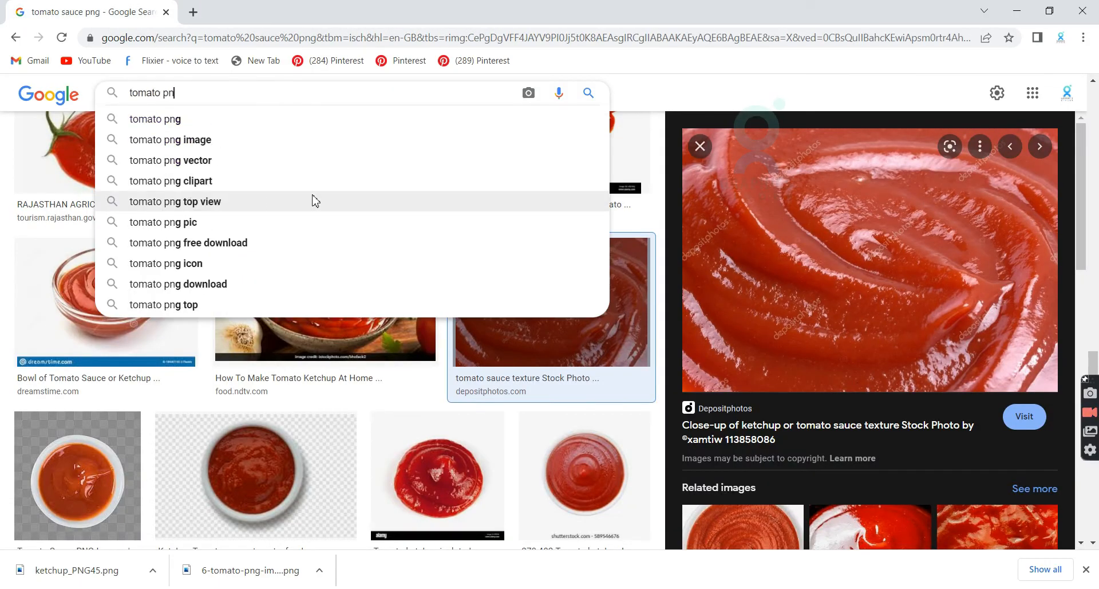
pyautogui.write('g')
pyautogui.press('Return')
# - Download the single tomato PNG with transparent background from TopPNG and open it in Photoshop
pyautogui.click(698, 286)
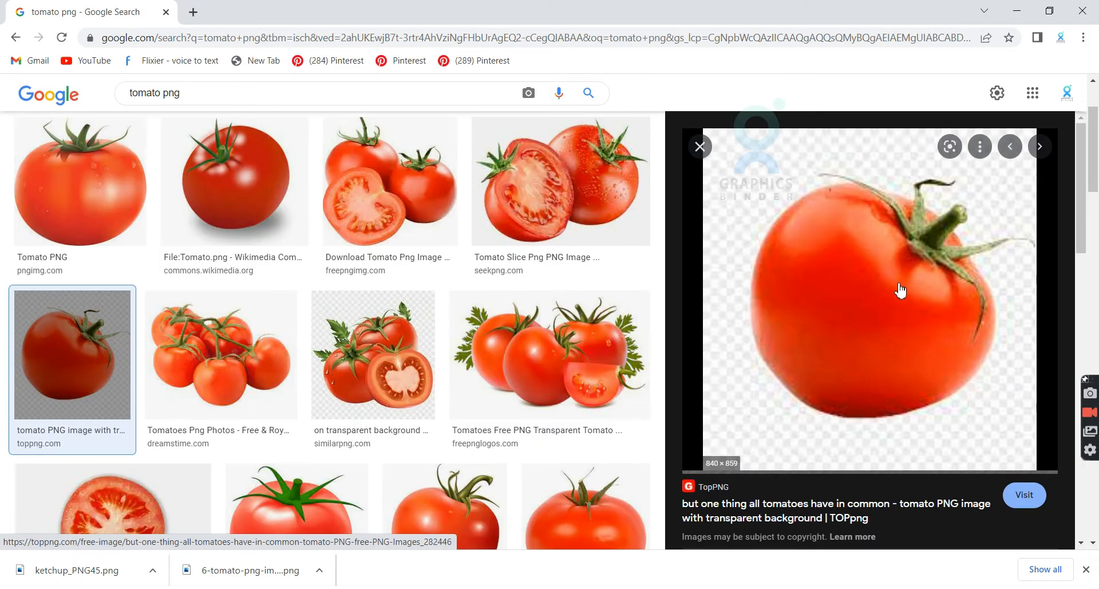
pyautogui.click(859, 285)
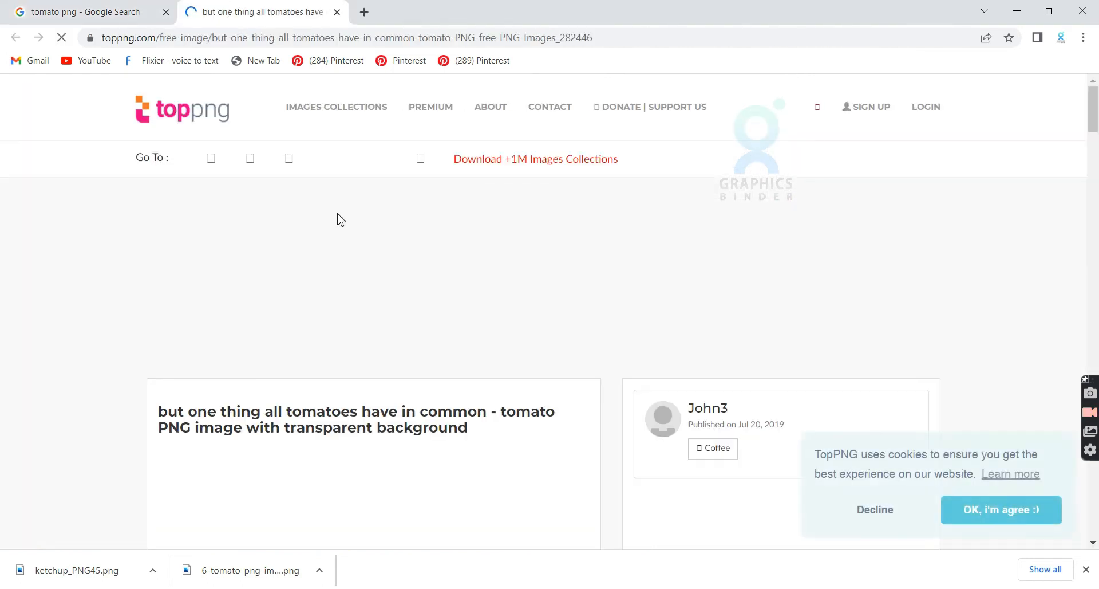
pyautogui.scroll(-8, 633, 292)
pyautogui.click(887, 146)
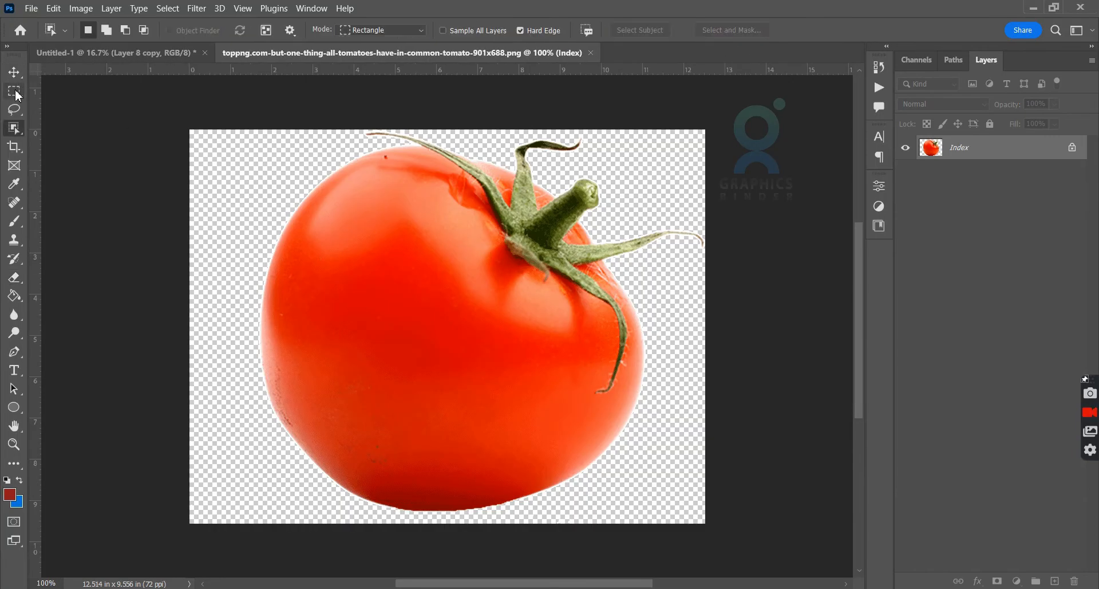
# - Copy the whole tomato with a rectangular selection and paste it into the Untitled-1 poster
pyautogui.click(15, 93)
pyautogui.moveTo(225, 131); pyautogui.dragTo(705, 520)
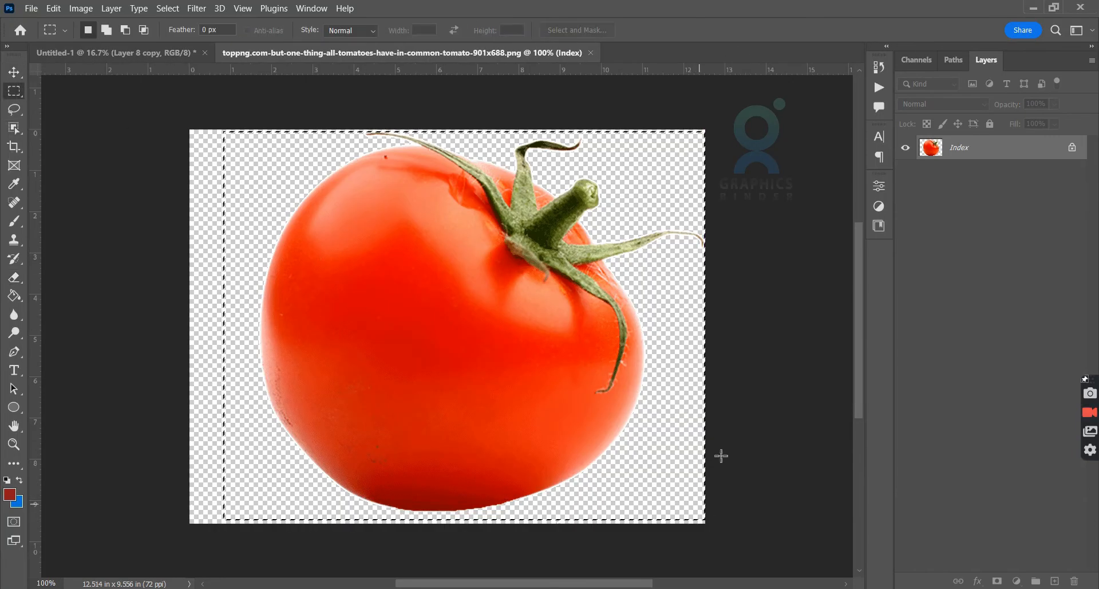
pyautogui.press('v')
pyautogui.click(168, 48)
pyautogui.hotkey('ctrl', 'v')
# - Scale the pasted tomato down, then place one copy right of the bottle and one in the upper left
pyautogui.moveTo(463, 320); pyautogui.dragTo(562, 372)
pyautogui.hotkey('ctrl', 't')
pyautogui.press('Return')
pyautogui.moveTo(388, 223); pyautogui.dragTo(378, 244)
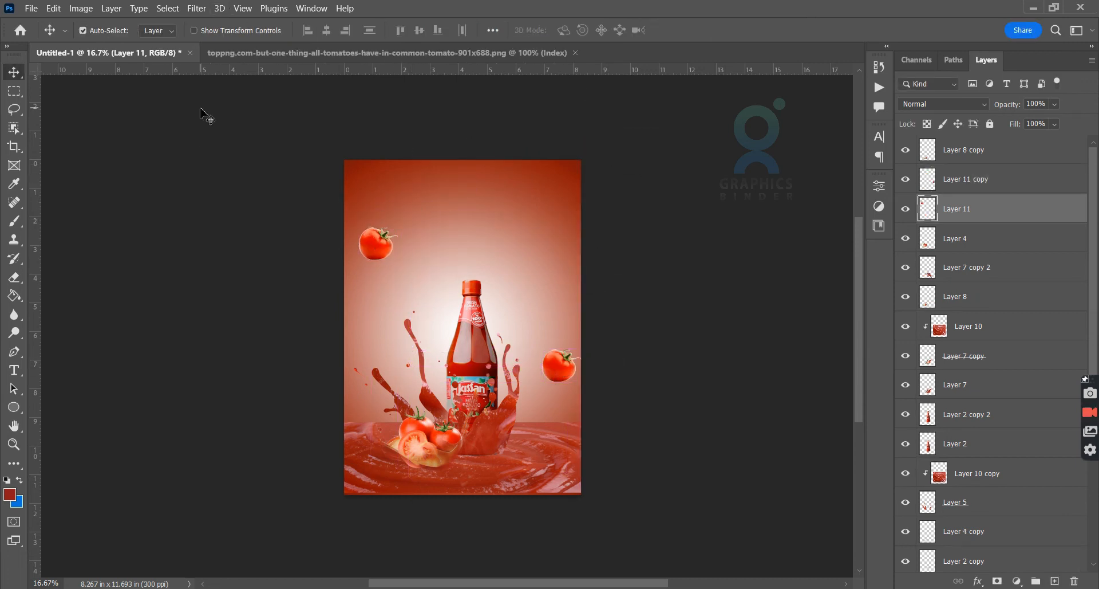
# - Flip the tomato beside the bottle horizontally and move it partly off the poster's right edge
pyautogui.click(559, 367)
pyautogui.hotkey('ctrl', 't')
pyautogui.rightClick(555, 370)
pyautogui.click(573, 339)
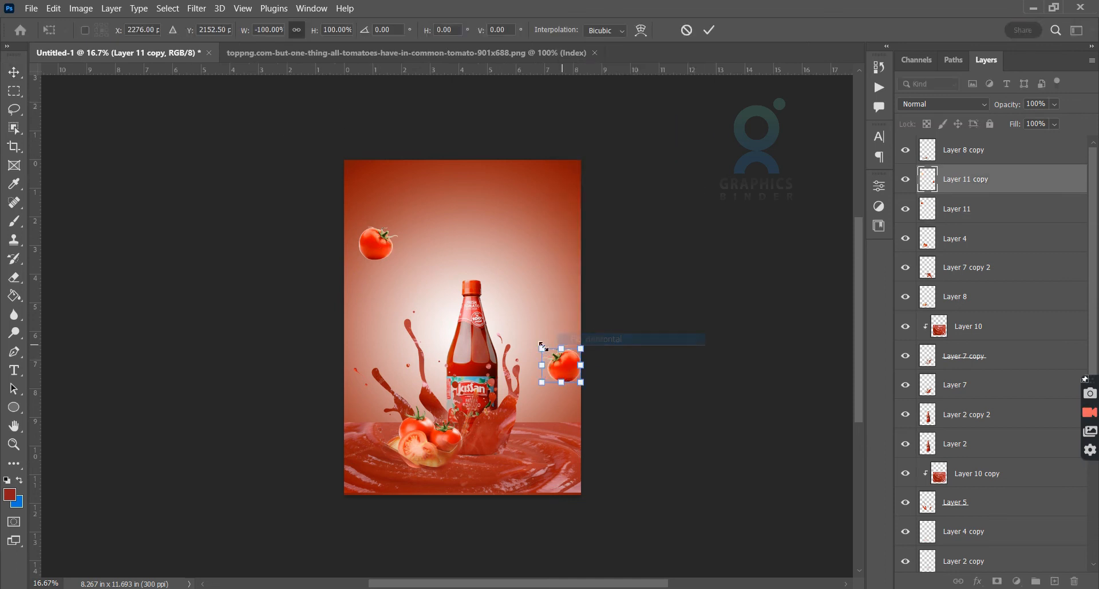
pyautogui.press('Return')
pyautogui.moveTo(567, 378); pyautogui.dragTo(587, 387)
# - Apply a Gaussian Blur to the upper-left tomato on Layer 11 and set its opacity to 72%
pyautogui.click(376, 245)
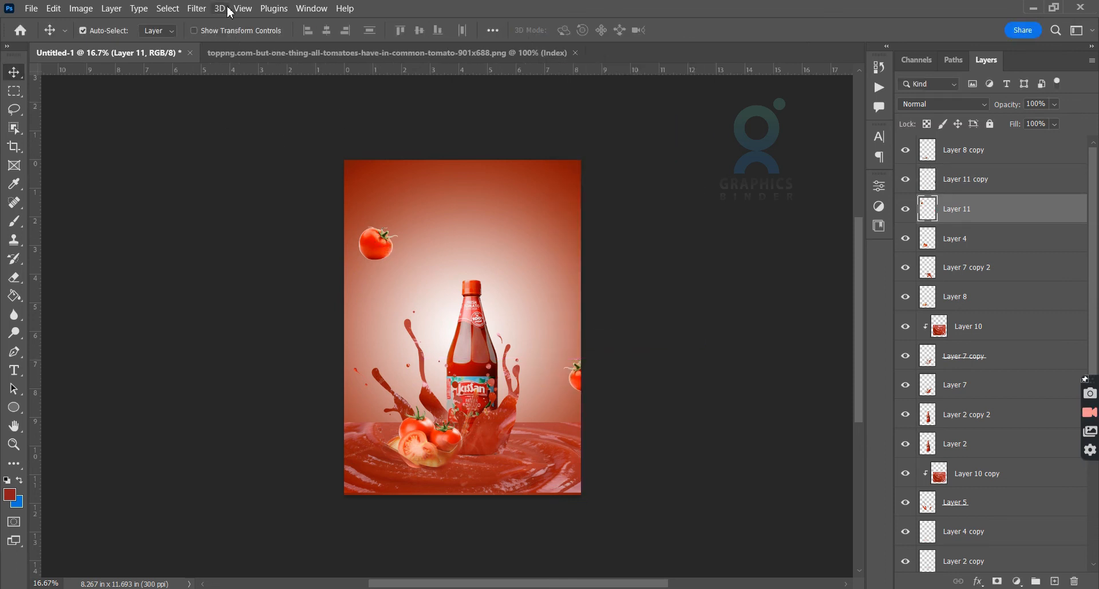
pyautogui.click(388, 250)
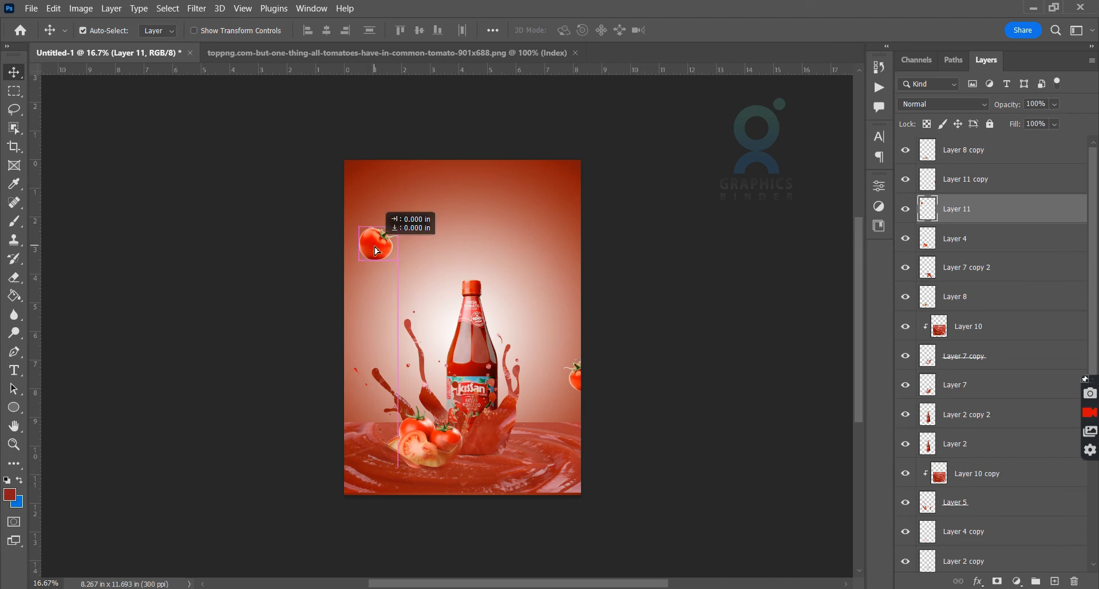
pyautogui.click(196, 8)
pyautogui.click(415, 235)
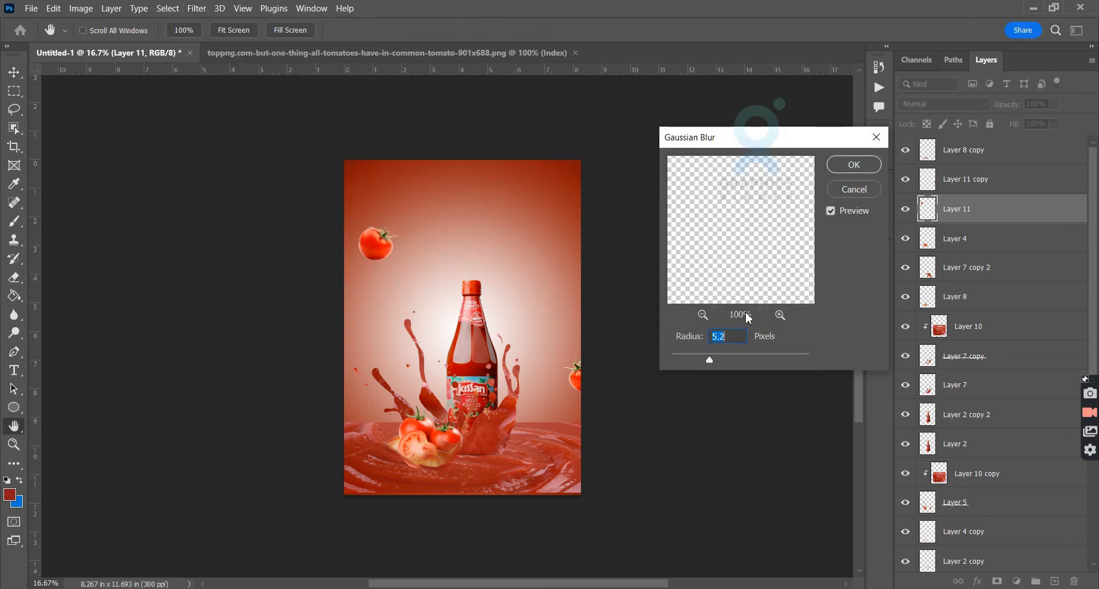
pyautogui.moveTo(718, 358); pyautogui.dragTo(727, 359)
pyautogui.click(849, 166)
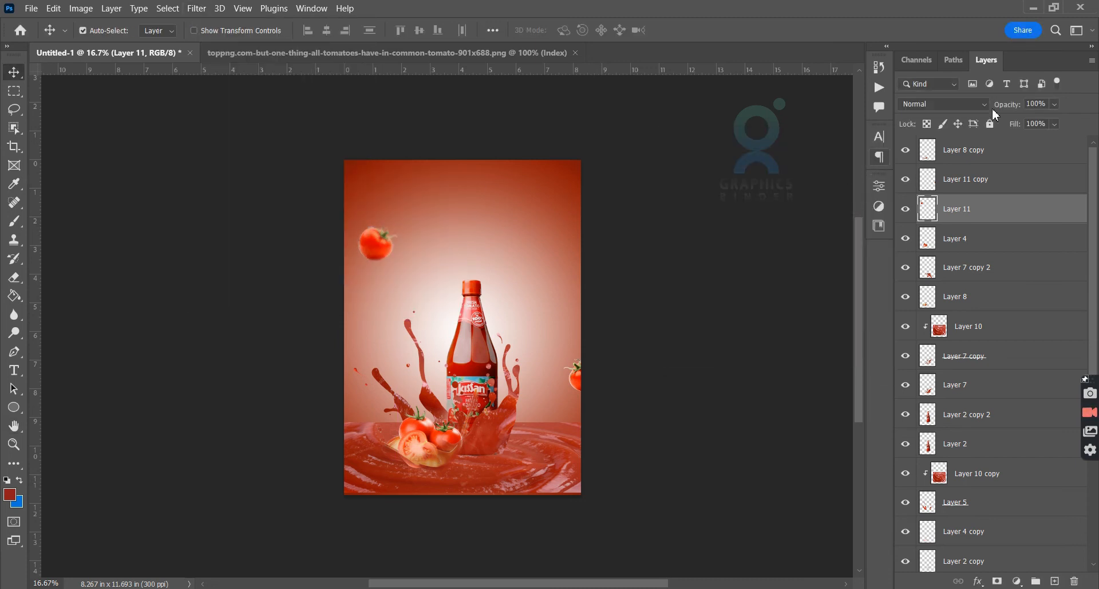
# - Apply a Gaussian Blur to the tomato at the poster's right edge on Layer 11 copy
pyautogui.click(1002, 179)
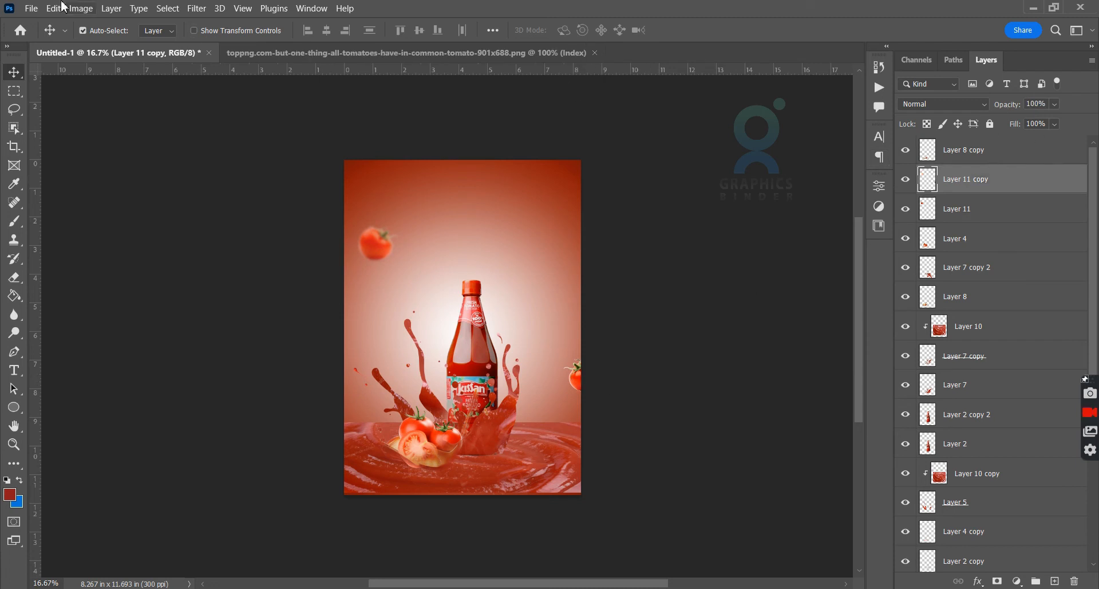
pyautogui.click(197, 8)
pyautogui.moveTo(309, 180)
pyautogui.click(449, 233)
pyautogui.press('Return')
# - Duplicate the blurred upper-left tomato into the poster's top-right corner, flip it horizontally and enlarge it to run past the edges
pyautogui.moveTo(387, 256); pyautogui.dragTo(582, 150)
pyautogui.hotkey('ctrl', 't')
pyautogui.rightClick(554, 209)
pyautogui.click(611, 488)
pyautogui.moveTo(550, 186); pyautogui.dragTo(500, 231)
pyautogui.moveTo(578, 173); pyautogui.dragTo(599, 167)
pyautogui.moveTo(520, 224); pyautogui.dragTo(500, 256)
pyautogui.moveTo(560, 204); pyautogui.dragTo(564, 192)
pyautogui.press('Return')
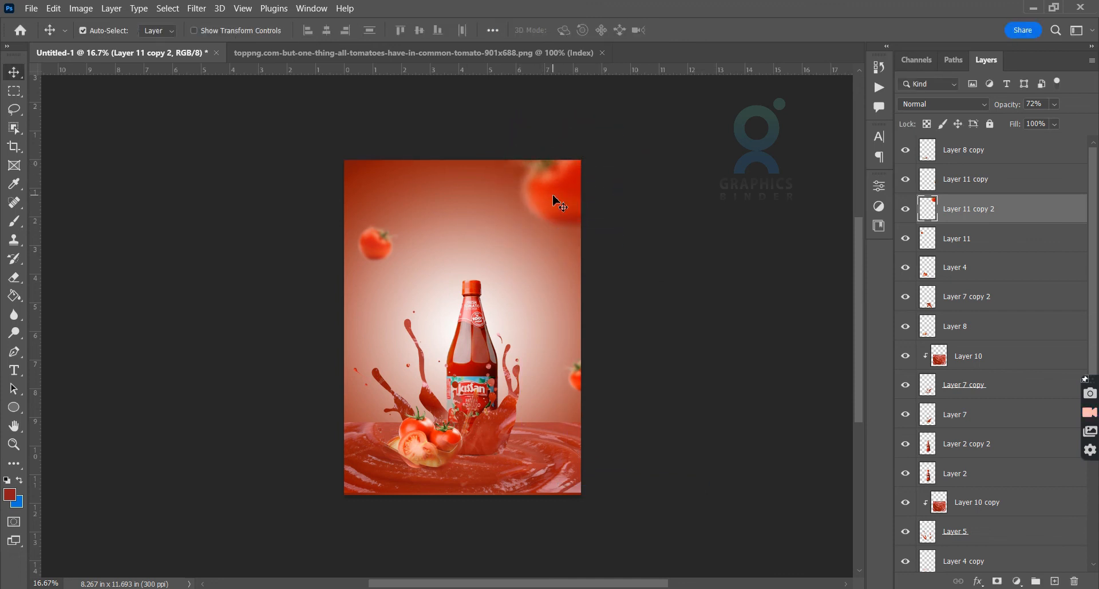
# - Duplicate the blurred upper-left tomato below Layer 5, behind the bottle, and enlarge it to about 251.5%
pyautogui.moveTo(383, 252); pyautogui.dragTo(447, 366)
pyautogui.moveTo(986, 587); pyautogui.dragTo(1011, 517)
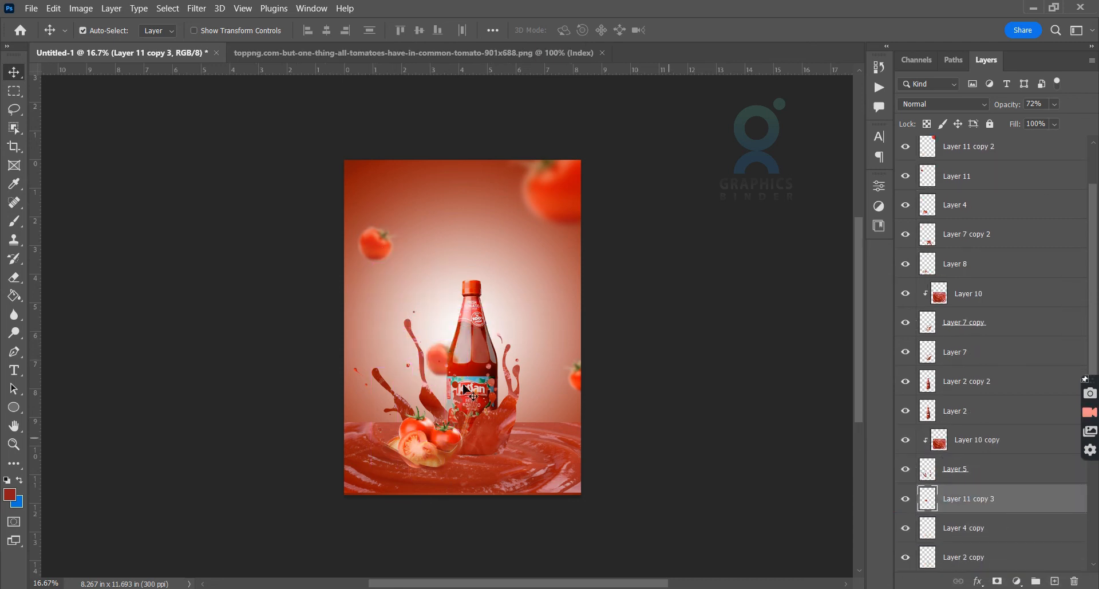
pyautogui.hotkey('ctrl', 't')
pyautogui.moveTo(471, 336); pyautogui.dragTo(521, 303)
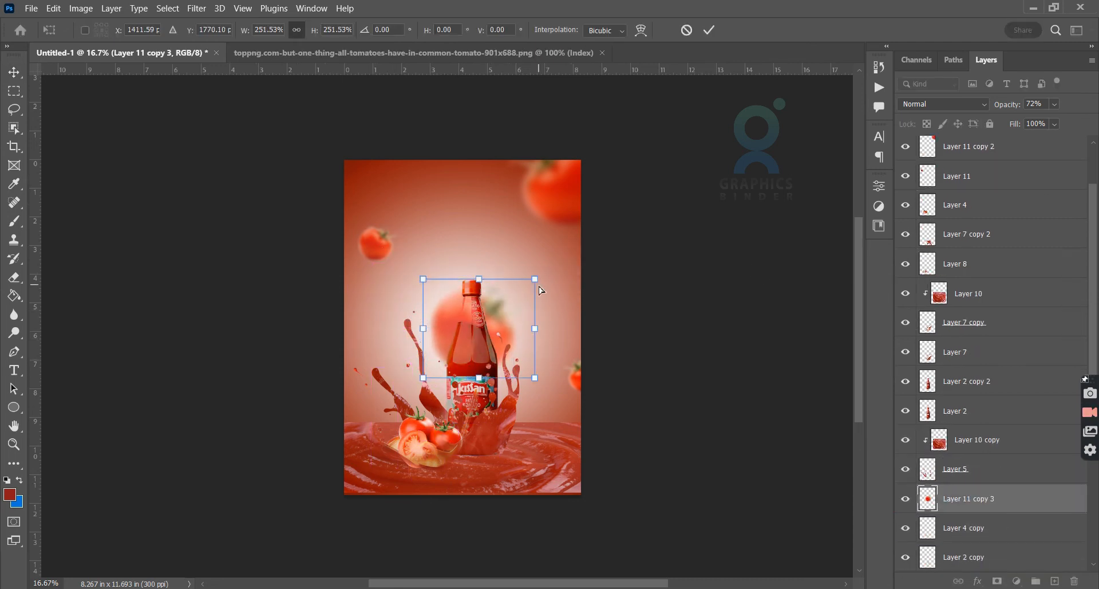
pyautogui.press('Return')
# - Lower the opacity of the tomato behind the bottle and place another blurred copy at the ketchup ground's left edge
pyautogui.moveTo(986, 111); pyautogui.dragTo(979, 110)
pyautogui.moveTo(503, 318); pyautogui.dragTo(504, 331)
pyautogui.moveTo(385, 245); pyautogui.dragTo(349, 458)
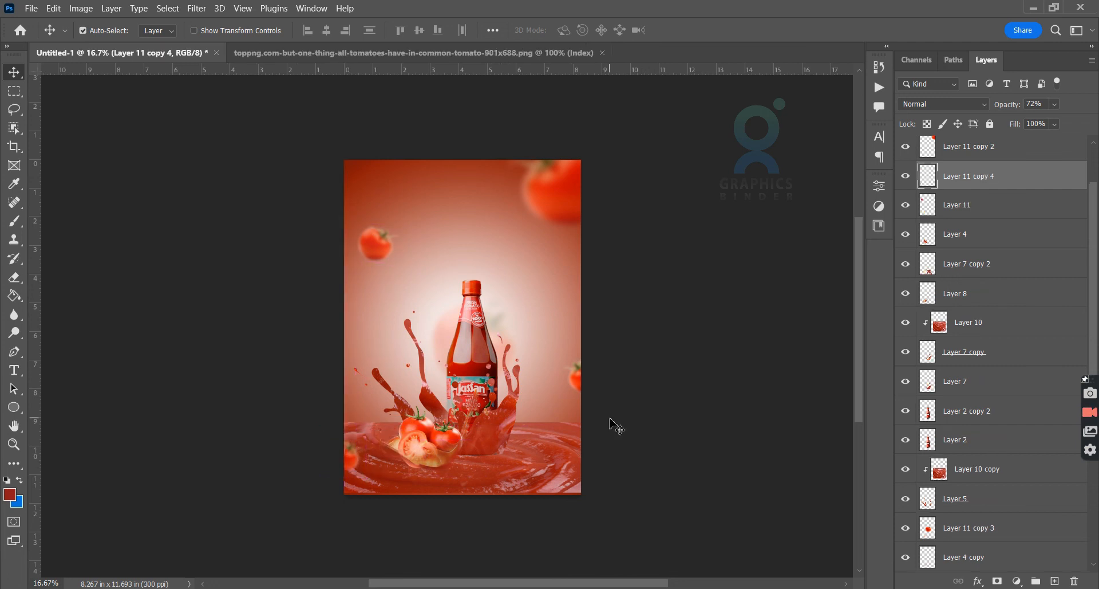
# - Switch to the browser and search for "kissan logo" in a new tab
pyautogui.hotkey('alt', 'Tab')
pyautogui.hotkey('ctrl', 't')
pyautogui.click(481, 298)
pyautogui.write('kissan logo')
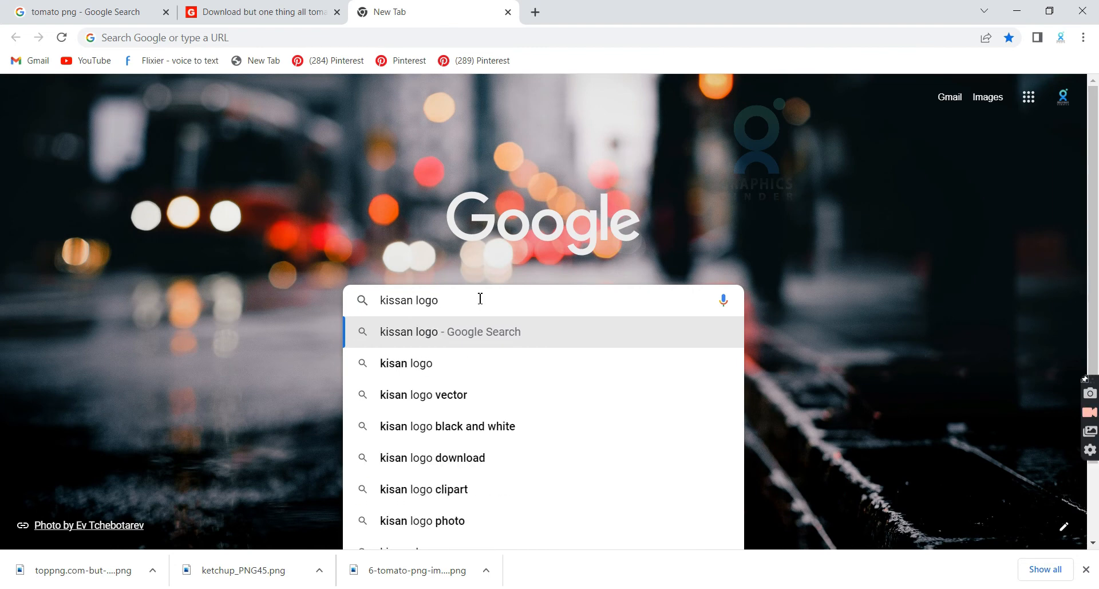
pyautogui.press('Return')
# - Refine the image search to "kissan logo png" and open the preview of StickPNG's transparent Kissan logo
pyautogui.click(174, 296)
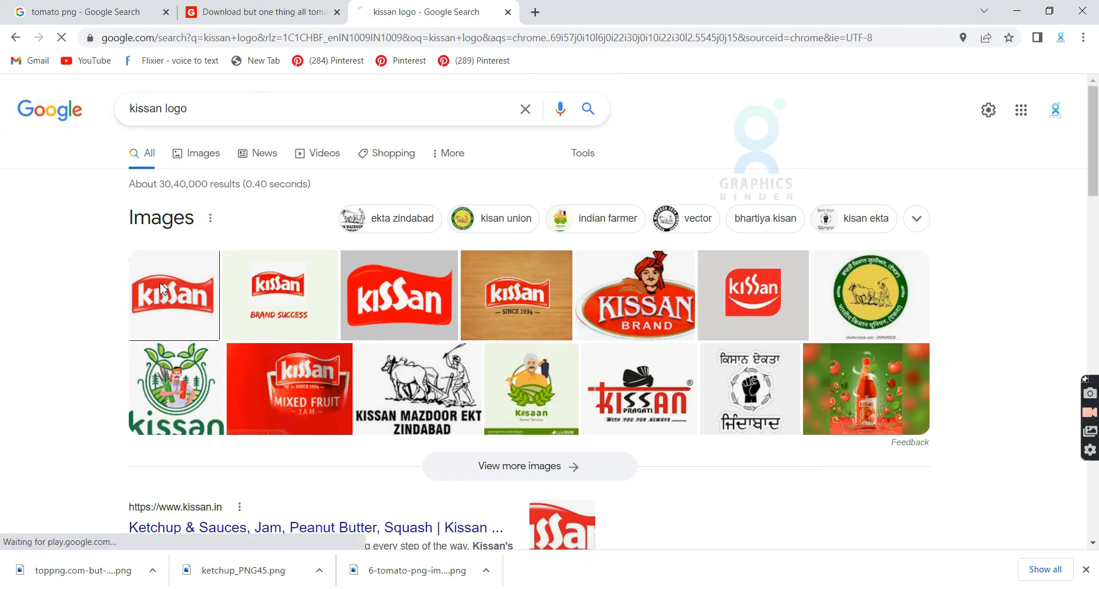
pyautogui.write('p')
pyautogui.click(189, 140)
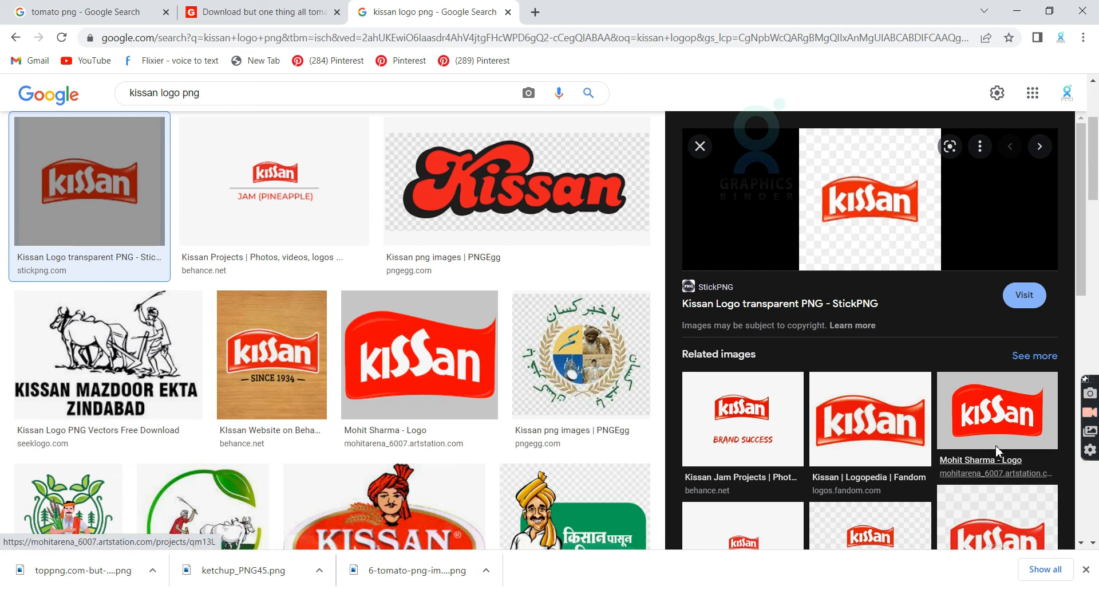
# - Preview alternative Kissan logos and open the source page of the Logopedia Fandom version
pyautogui.click(419, 355)
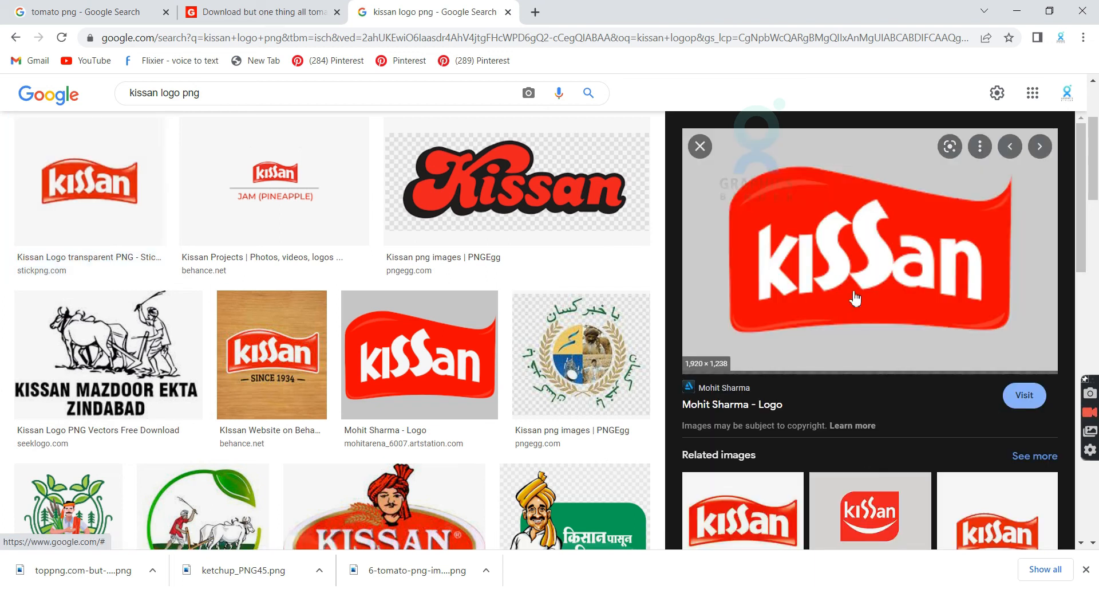
pyautogui.scroll(-2, 855, 270)
pyautogui.click(762, 363)
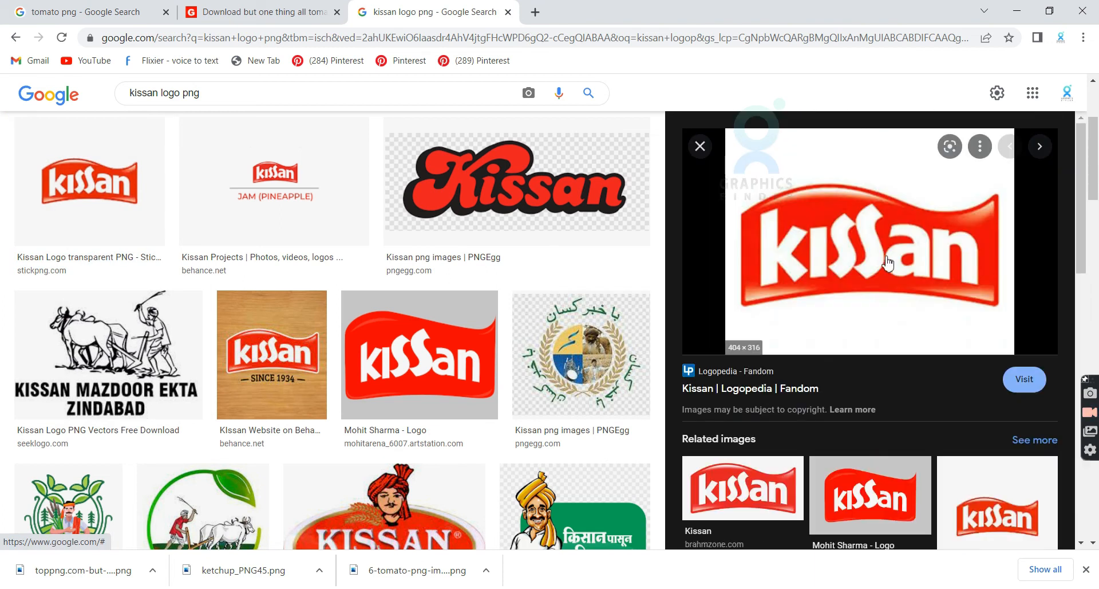
pyautogui.click(887, 264)
pyautogui.scroll(-8, 408, 248)
# - Save the Kissan logo image from the Logopedia page to the computer
pyautogui.rightClick(455, 236)
pyautogui.click(504, 366)
pyautogui.rightClick(457, 315)
pyautogui.click(509, 343)
pyautogui.hotkey('ctrl', 's')
pyautogui.click(428, 442)
# - Open the downloaded Kissan.webp in Photoshop, unlock its background layer and select the logo
pyautogui.moveTo(51, 569); pyautogui.dragTo(634, 52)
pyautogui.click(1075, 149)
pyautogui.click(17, 132)
pyautogui.moveTo(523, 265)
pyautogui.mouseDown()
pyautogui.moveTo(405, 385)
pyautogui.moveTo(367, 387)
pyautogui.mouseUp()
pyautogui.click(14, 72)
# - Bring the logo cutout into the poster, scale it above the bottle and nudge it up
pyautogui.moveTo(447, 327); pyautogui.dragTo(490, 236)
pyautogui.hotkey('ctrl', 't')
pyautogui.press('Return')
pyautogui.hotkey('shift', 'Up')
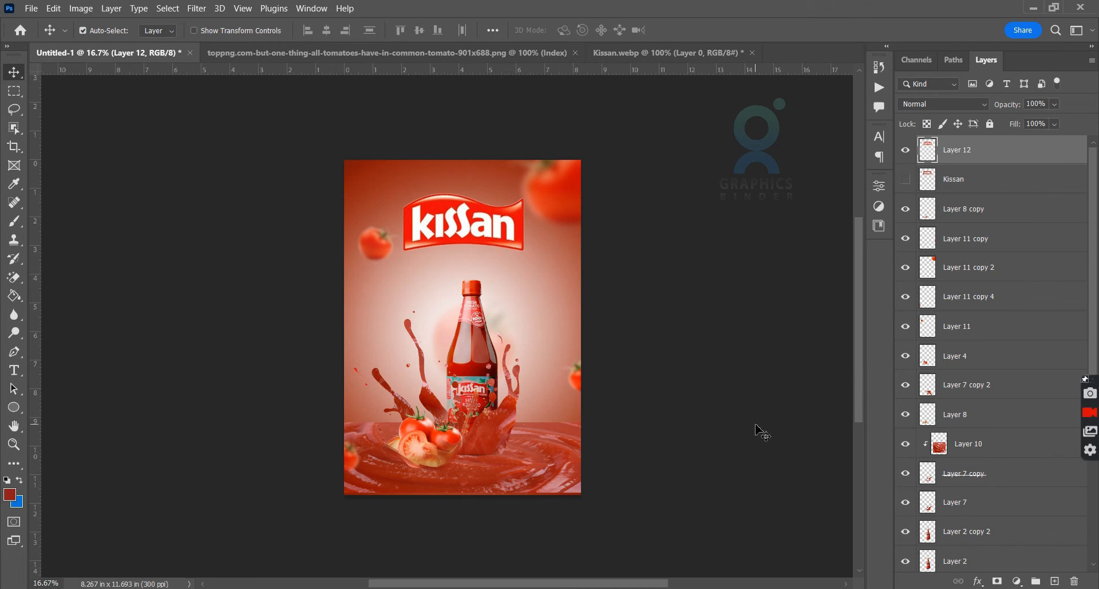
# - Add a white Montserrat Bold text reading "Sauce for the finishing touch!" below the Kissan logo
pyautogui.click(19, 373)
pyautogui.click(378, 281)
pyautogui.moveTo(394, 287); pyautogui.dragTo(417, 288)
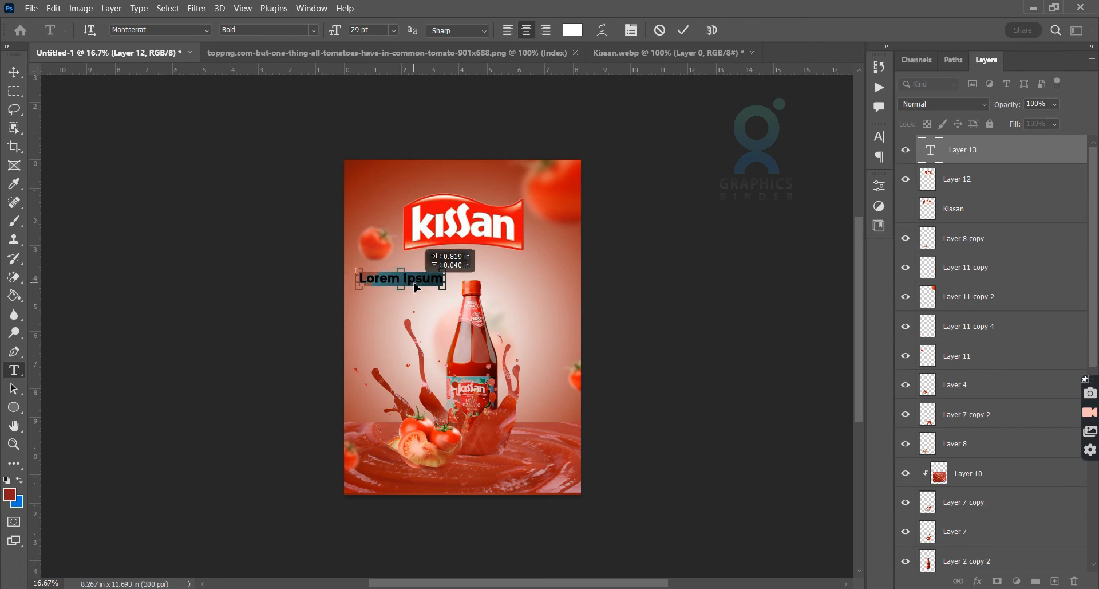
pyautogui.press('BackSpace')
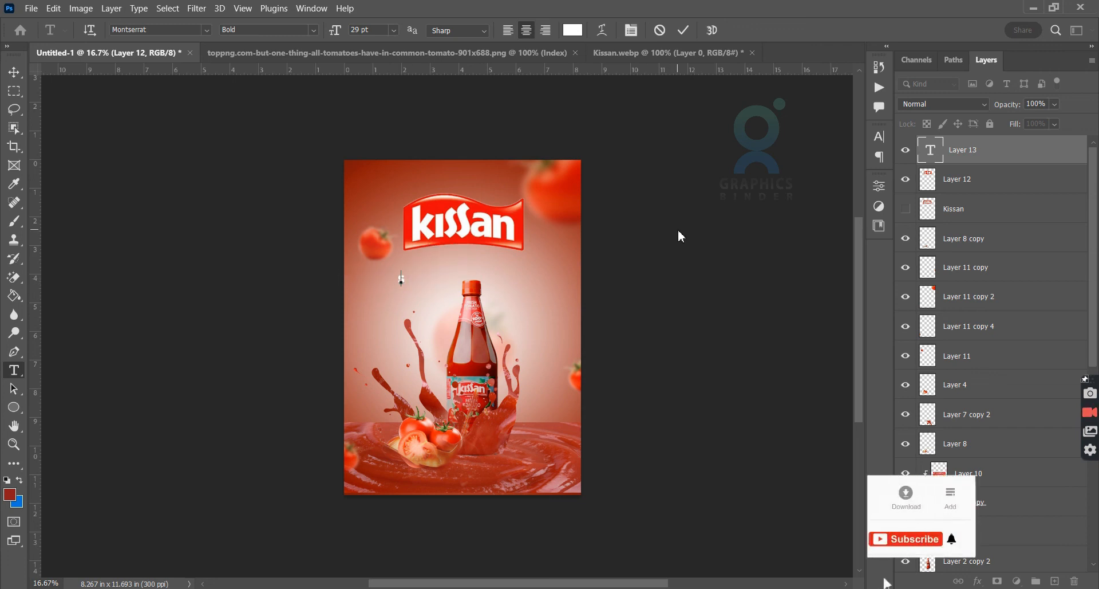
pyautogui.write('S')
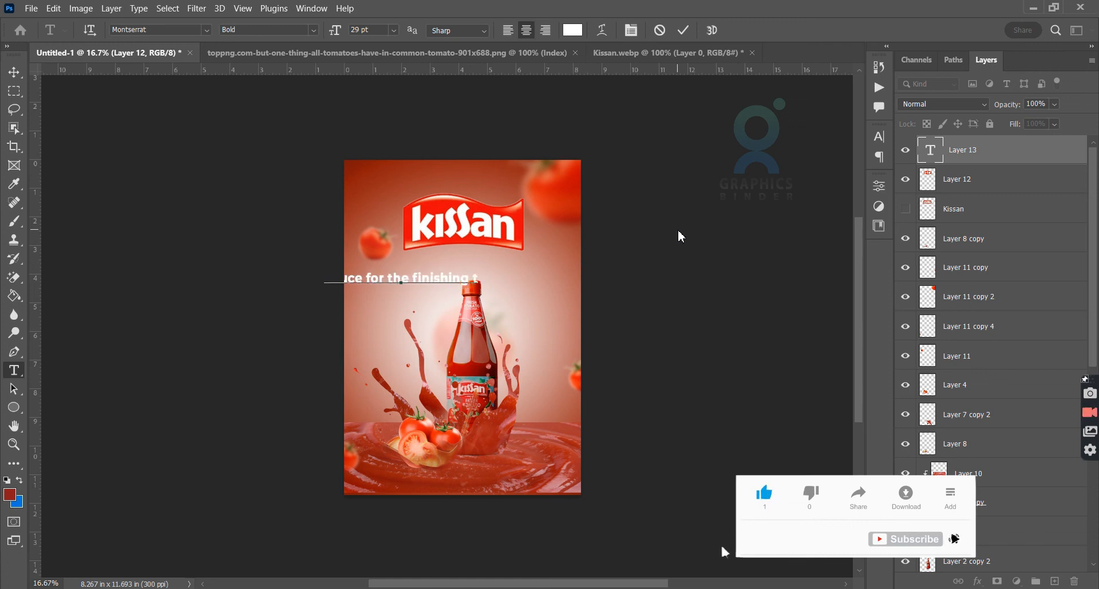
pyautogui.write('ch!')
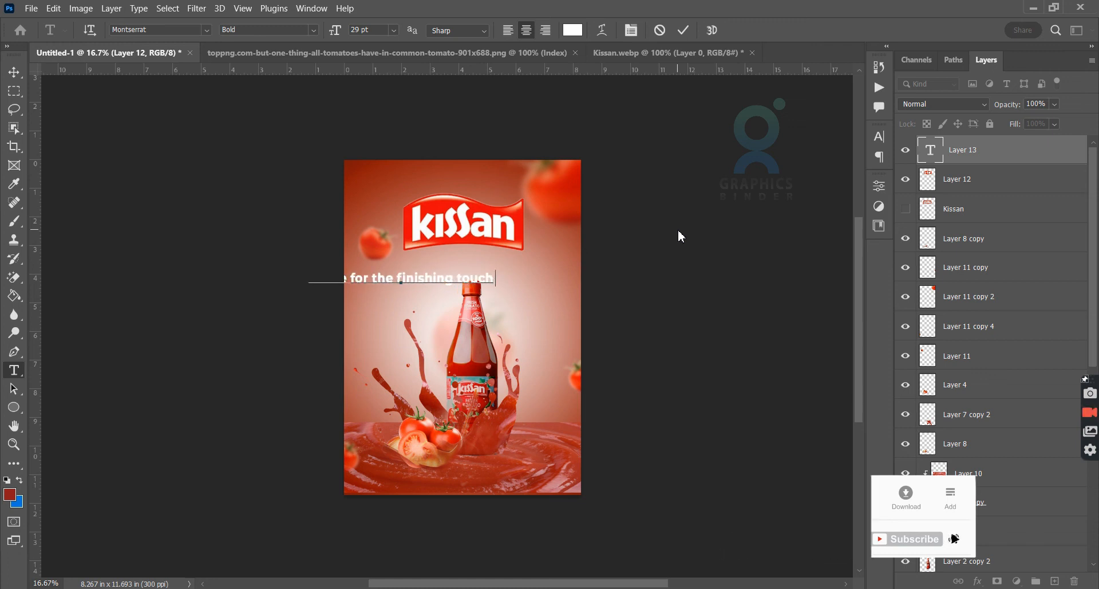
# - Centre the slogan under the logo, break it into two lines after "the" and set its leading to 32 pt
pyautogui.moveTo(439, 275); pyautogui.dragTo(504, 265)
pyautogui.click(458, 268)
pyautogui.press('Return')
pyautogui.hotkey('ctrl', 'a')
pyautogui.hotkey('ctrl', 't')
pyautogui.moveTo(803, 176); pyautogui.dragTo(812, 175)
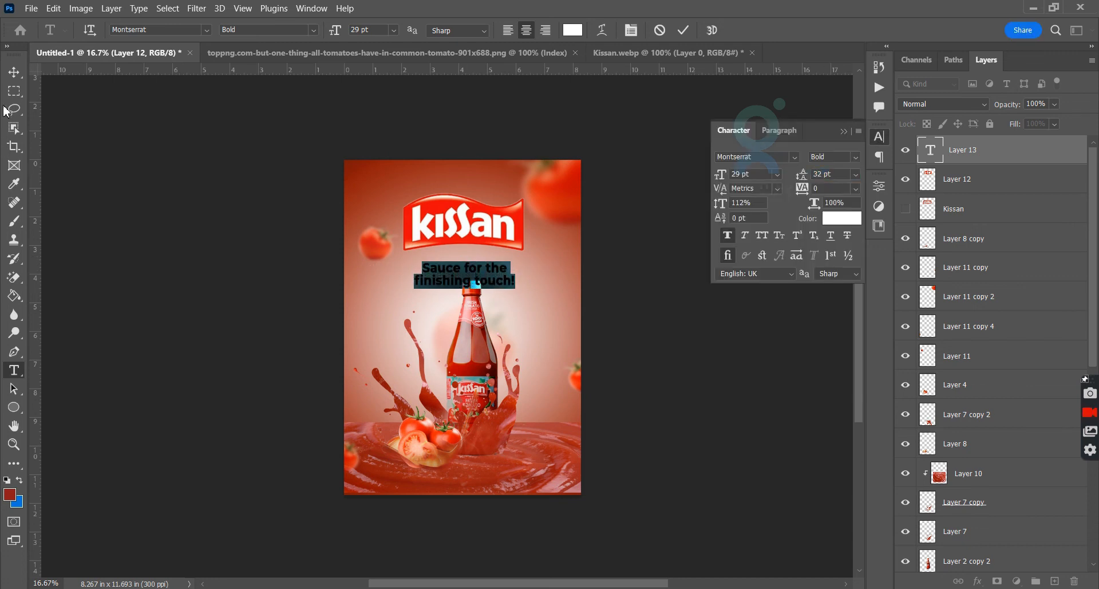
# - Enlarge the slogan to about 36 pt and move it up directly beneath the logo
pyautogui.click(14, 72)
pyautogui.moveTo(498, 286); pyautogui.dragTo(501, 259)
pyautogui.hotkey('ctrl', 't')
pyautogui.press('Return')
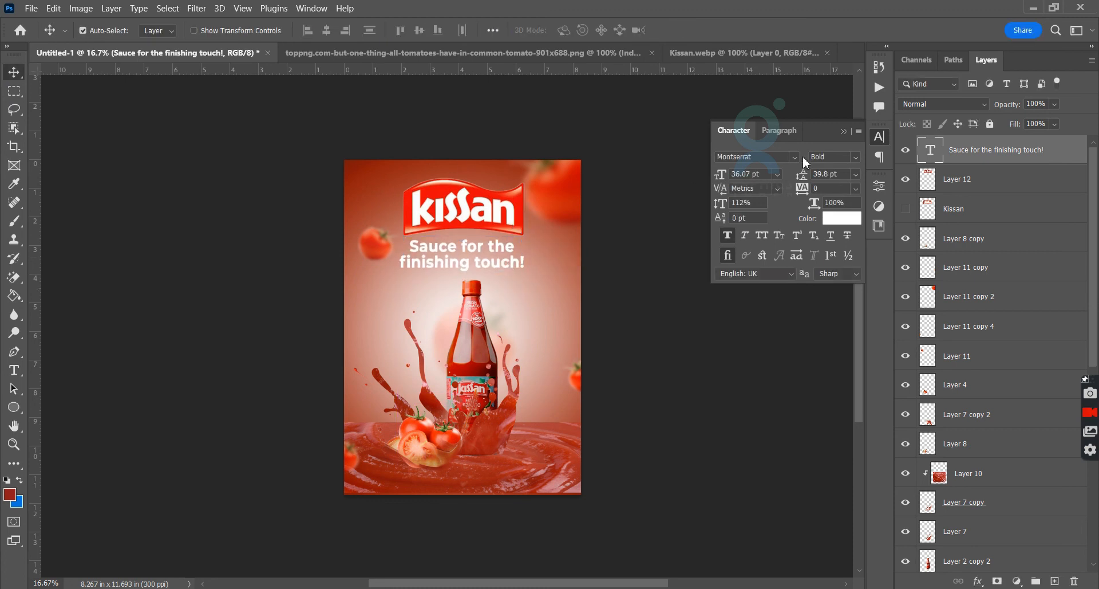
# - Change the slogan's font to Radicals Regular, shift it slightly and increase its leading to about 54 pt
pyautogui.click(796, 157)
pyautogui.click(886, 229)
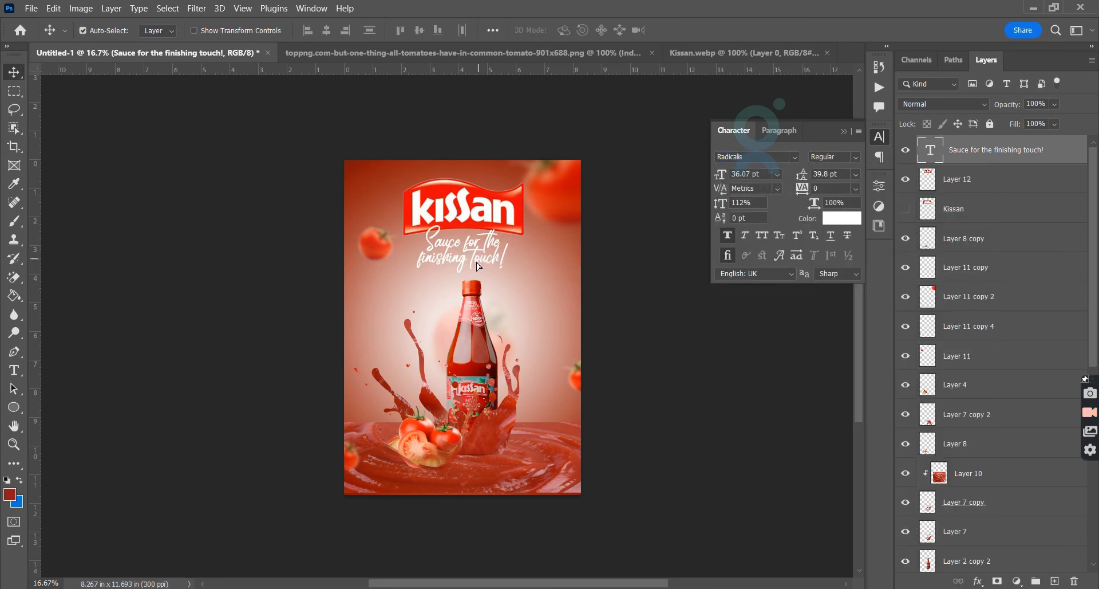
pyautogui.moveTo(478, 265); pyautogui.dragTo(490, 267)
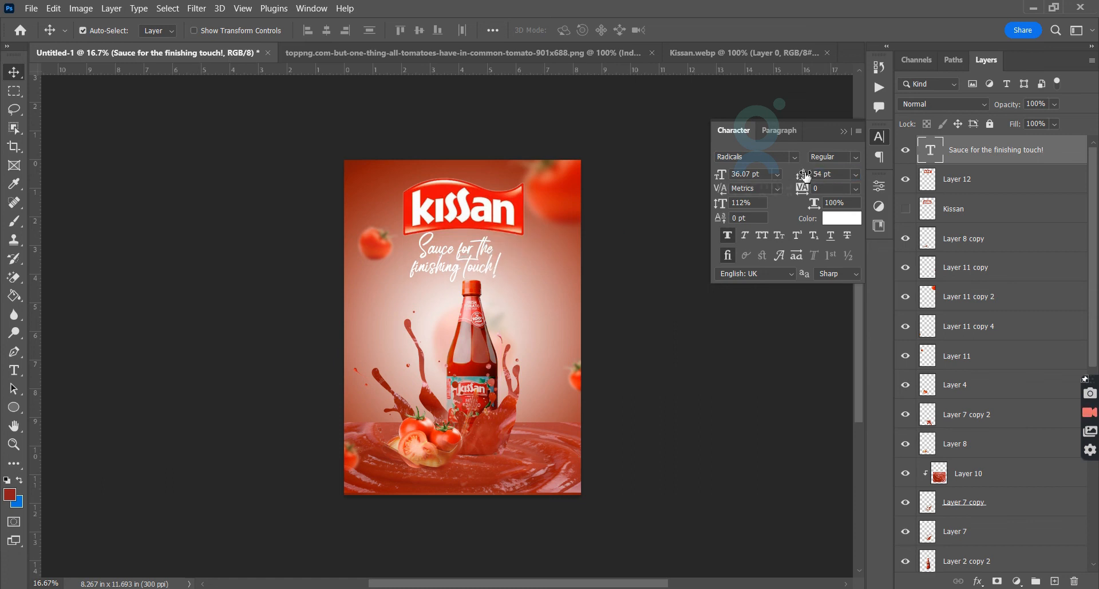
pyautogui.click(879, 137)
# - Resize the slogan, place it to the right above the bottle's neck, and move the logo back down slightly
pyautogui.moveTo(491, 270); pyautogui.dragTo(481, 261)
pyautogui.moveTo(475, 225); pyautogui.dragTo(475, 221)
pyautogui.click(481, 260)
pyautogui.hotkey('ctrl', 't')
pyautogui.moveTo(505, 285); pyautogui.dragTo(511, 288)
pyautogui.moveTo(480, 255); pyautogui.dragTo(552, 301)
pyautogui.moveTo(505, 287)
pyautogui.mouseDown()
pyautogui.moveTo(517, 281)
pyautogui.moveTo(502, 280)
pyautogui.mouseUp()
pyautogui.press('Return')
pyautogui.moveTo(467, 213); pyautogui.dragTo(467, 236)
pyautogui.click(550, 291)
# - Set the slogan's text color to dark red 5f1308 and turn off its faux bold style
pyautogui.click(879, 137)
pyautogui.click(841, 218)
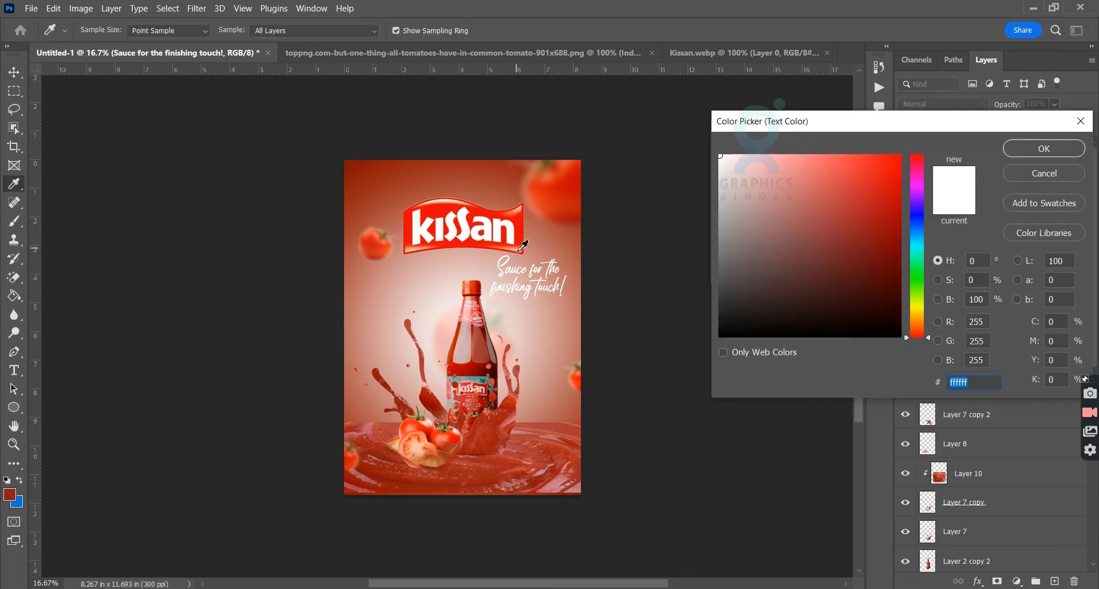
pyautogui.click(519, 246)
pyautogui.click(548, 450)
pyautogui.moveTo(880, 248); pyautogui.dragTo(888, 264)
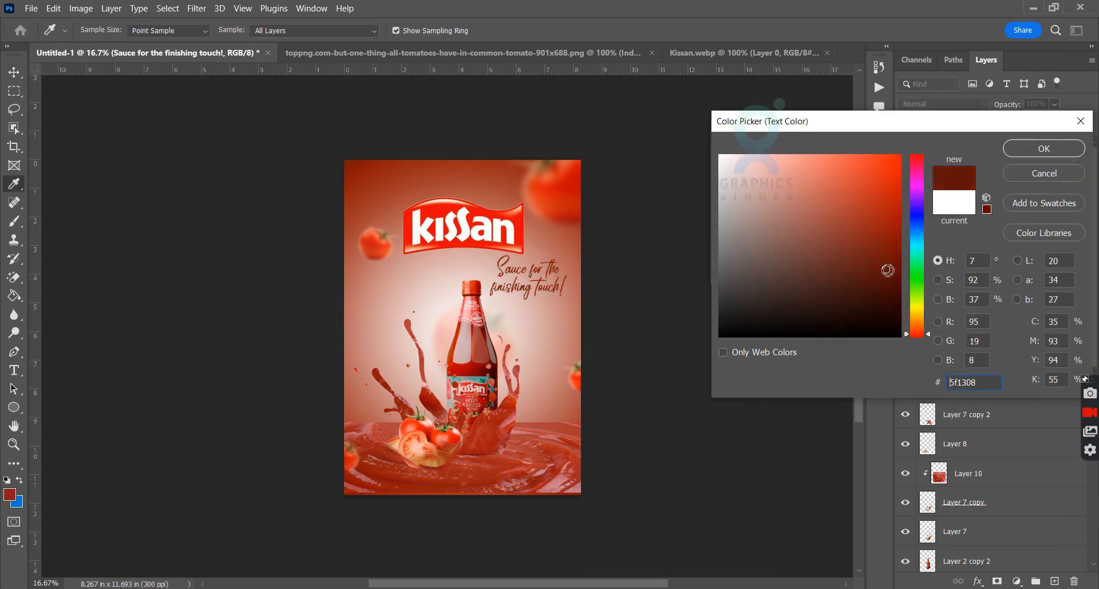
pyautogui.press('Return')
pyautogui.click(731, 237)
pyautogui.click(879, 140)
# - Widen the slogan on both sides with Free Transform
pyautogui.hotkey('ctrl', 't')
pyautogui.moveTo(564, 279); pyautogui.dragTo(581, 279)
pyautogui.moveTo(492, 279); pyautogui.dragTo(484, 280)
pyautogui.press('Return')
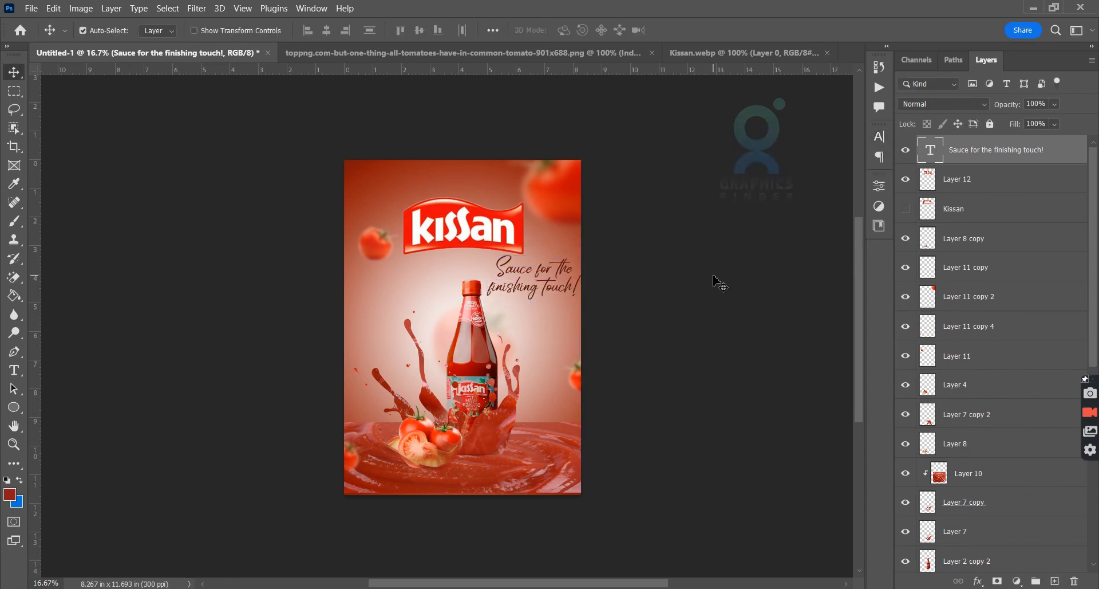
# - Select the layers from Layer 8 copy down to Layer 11 copy 3, leaving out Layer 11 copy 2
pyautogui.click(1008, 185)
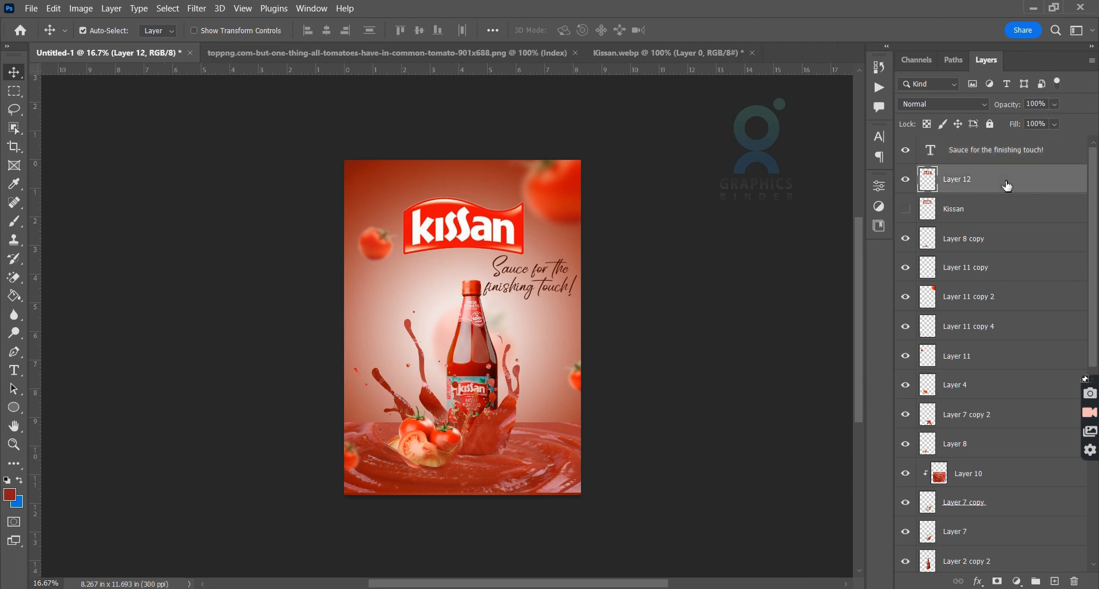
pyautogui.click(906, 181)
pyautogui.click(906, 181)
pyautogui.click(967, 211)
pyautogui.click(1011, 247)
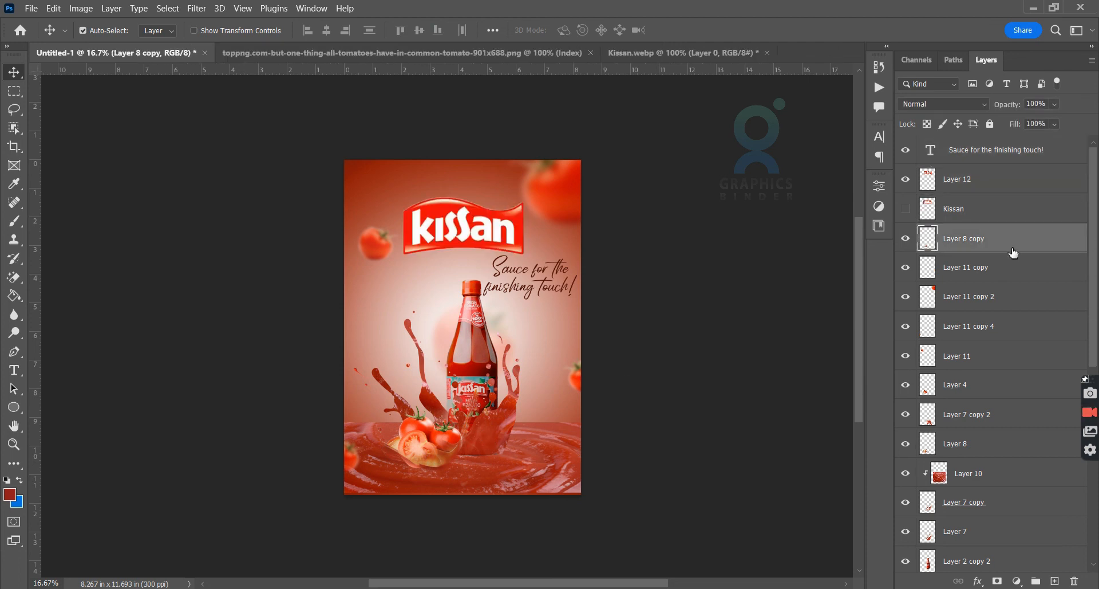
pyautogui.scroll(-4, 994, 463)
pyautogui.keyDown('shift'); pyautogui.click(1003, 444); pyautogui.keyUp('shift')
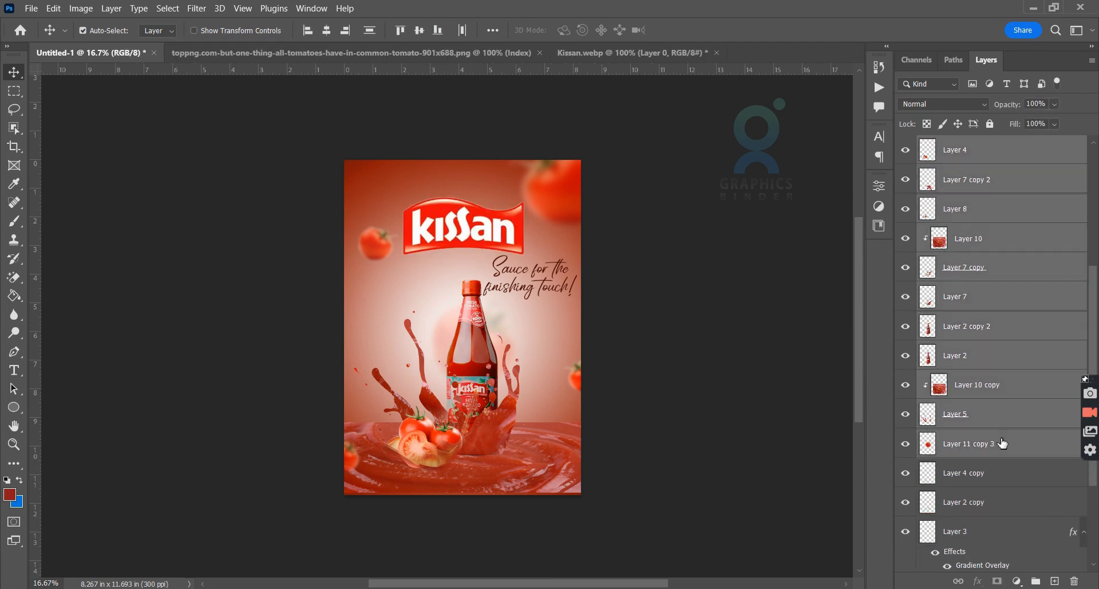
pyautogui.scroll(-3, 962, 394)
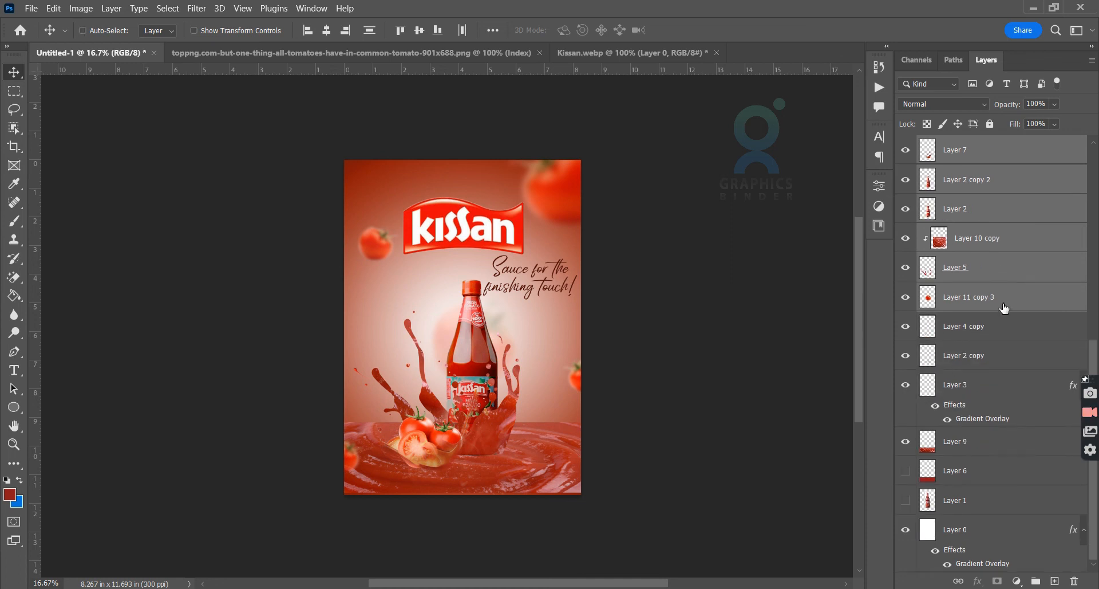
pyautogui.scroll(7, 999, 281)
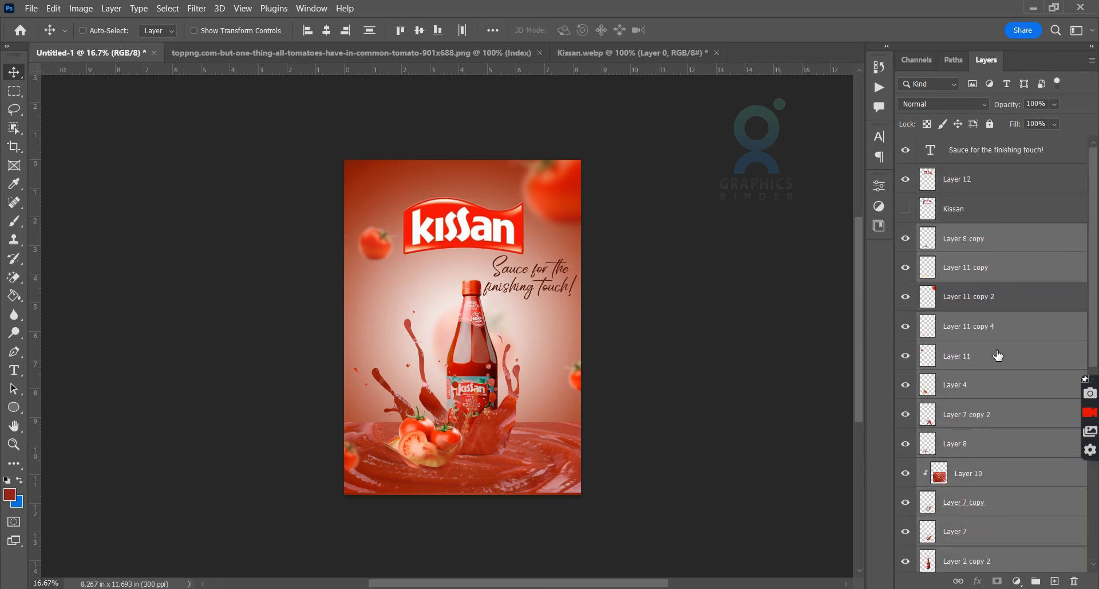
# - Deselect Layer 8 copy through Layer 7 copy 2, shift the bottle and splashes slightly left, and move the slogan up and left
pyautogui.keyDown('ctrl'); pyautogui.click(996, 355); pyautogui.keyUp('ctrl')
pyautogui.click(906, 385)
pyautogui.click(906, 384)
pyautogui.keyDown('ctrl'); pyautogui.click(988, 383); pyautogui.keyUp('ctrl')
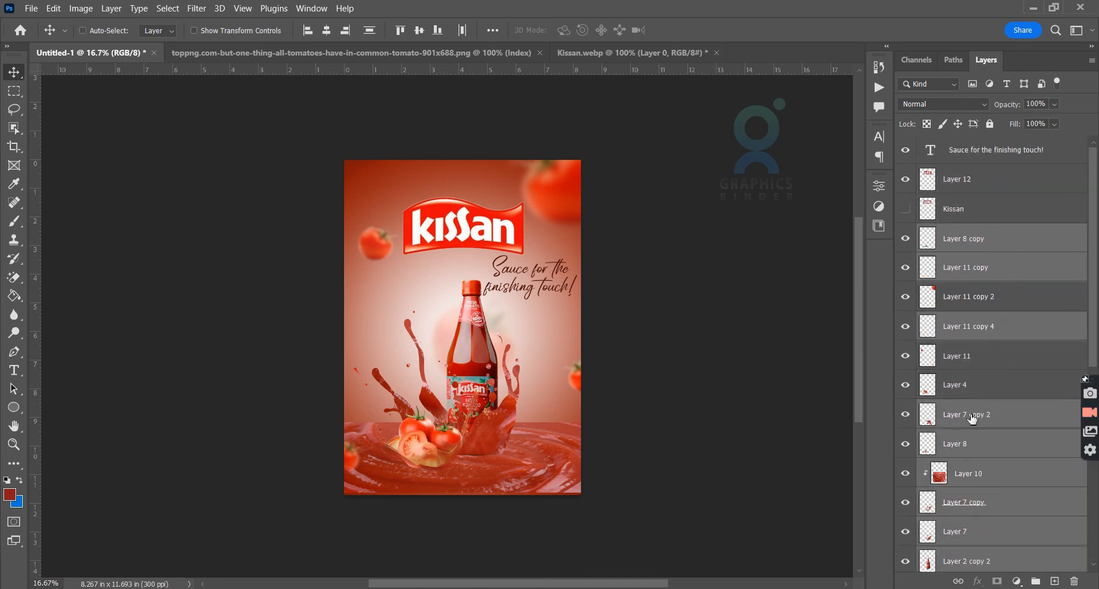
pyautogui.keyDown('ctrl'); pyautogui.click(972, 419); pyautogui.keyUp('ctrl')
pyautogui.scroll(-2, 981, 445)
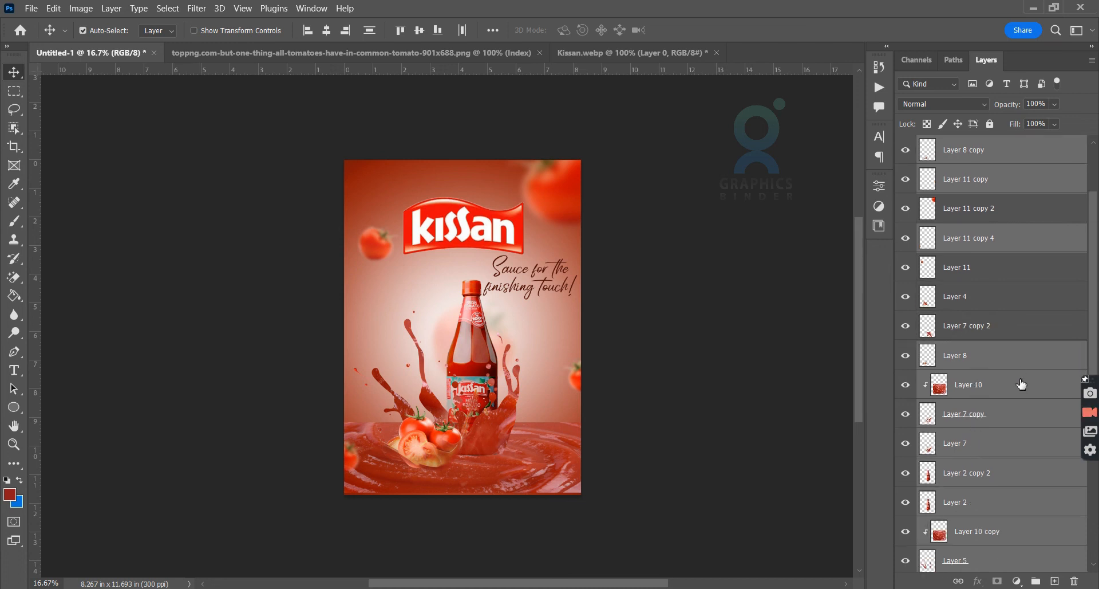
pyautogui.scroll(2, 1010, 443)
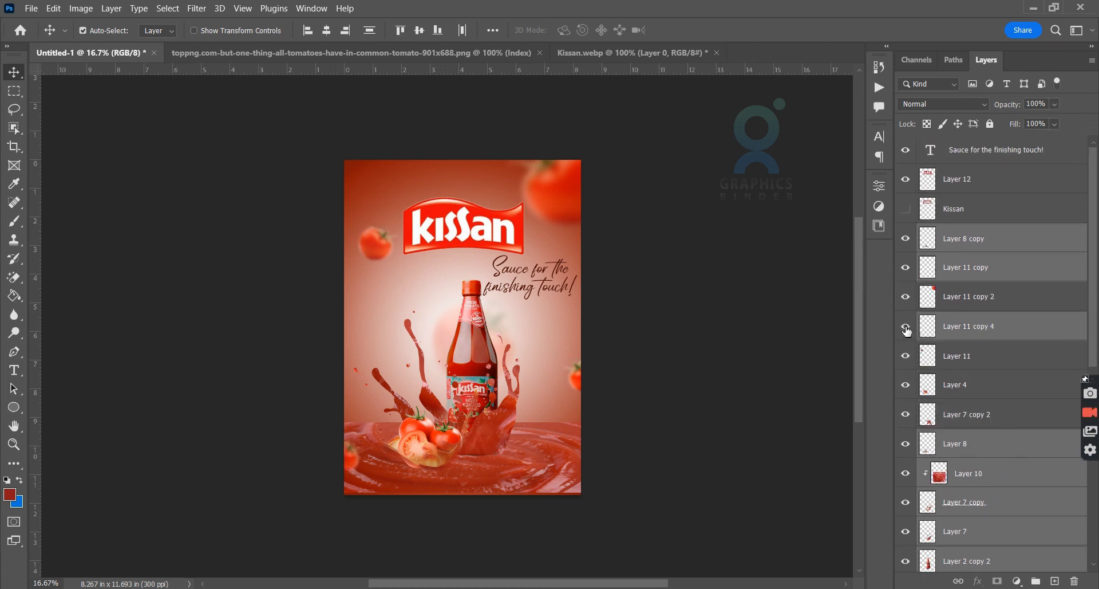
pyautogui.keyDown('ctrl'); pyautogui.click(965, 328); pyautogui.keyUp('ctrl')
pyautogui.click(906, 238)
pyautogui.keyDown('ctrl'); pyautogui.click(999, 249); pyautogui.keyUp('ctrl')
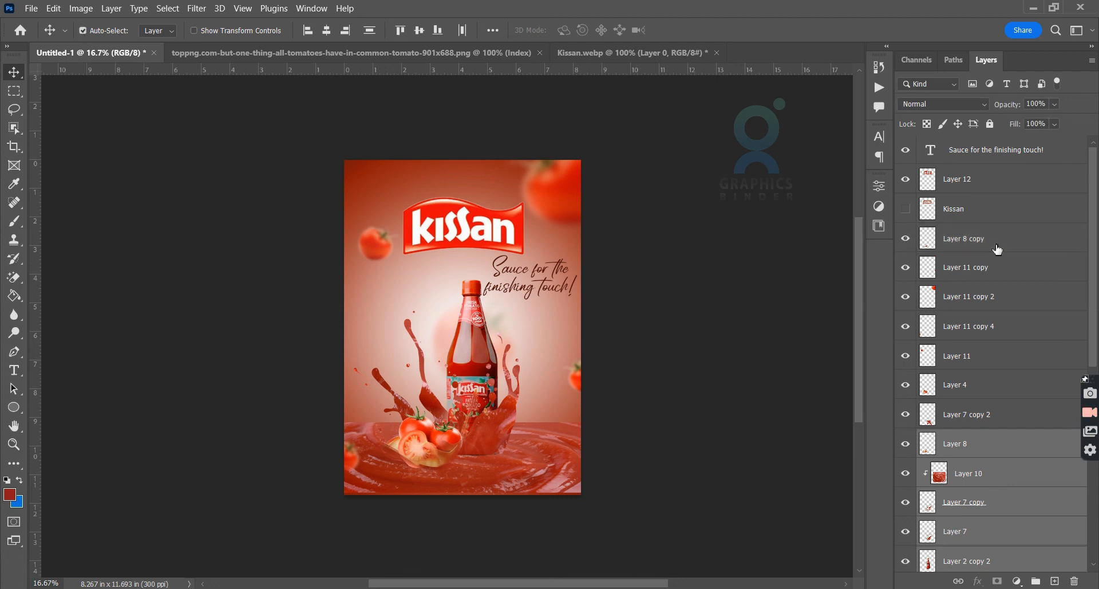
pyautogui.moveTo(547, 295); pyautogui.dragTo(539, 288)
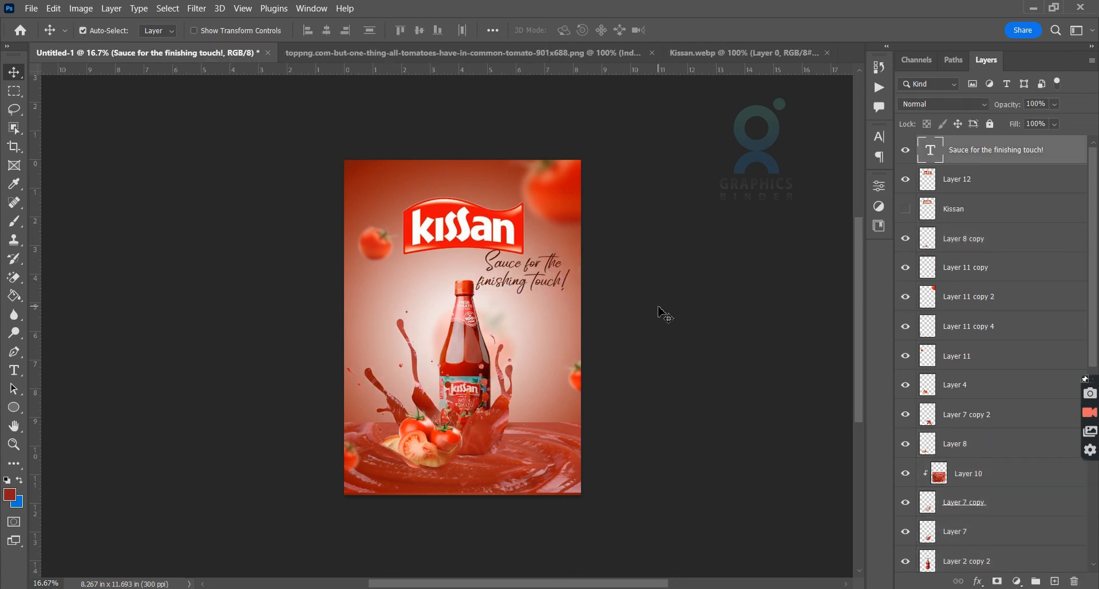
pyautogui.click(662, 314)
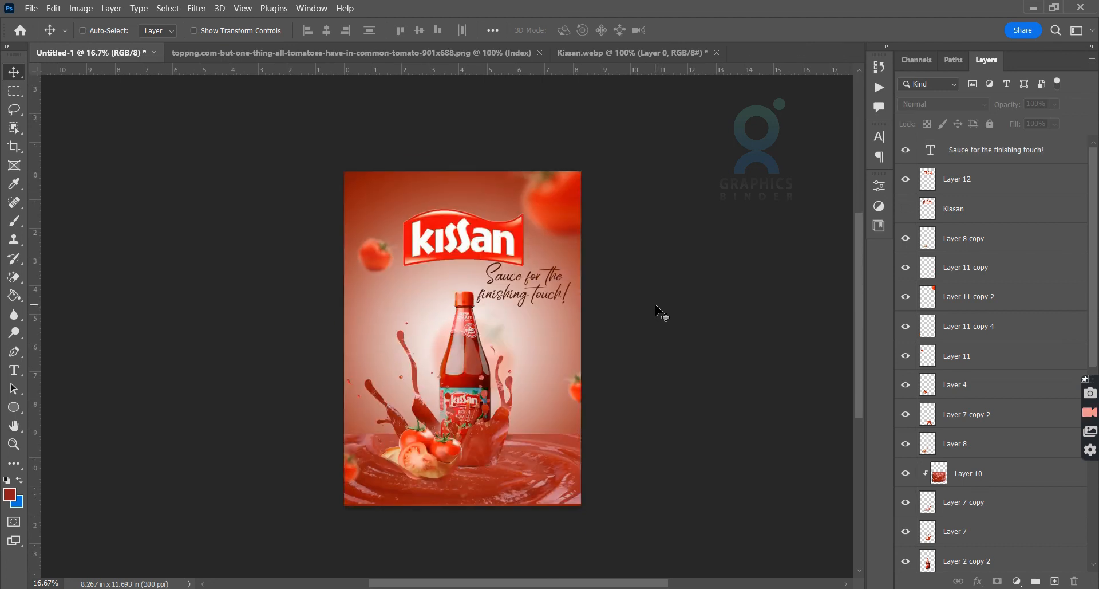
# - Duplicate Layer 8 copy six times to strengthen the splash around the tomatoes
pyautogui.hotkey('ctrl', '+')
pyautogui.click(460, 492)
pyautogui.hotkey('ctrl', 'j')
pyautogui.hotkey('ctrl', 'j')
pyautogui.hotkey('ctrl', 'j')
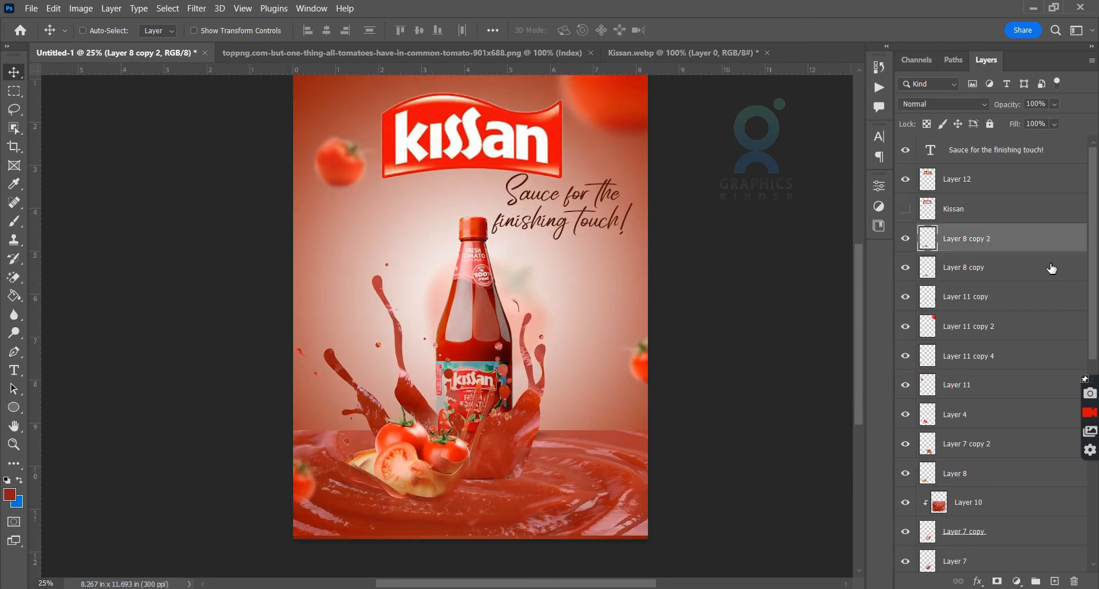
pyautogui.click(485, 469)
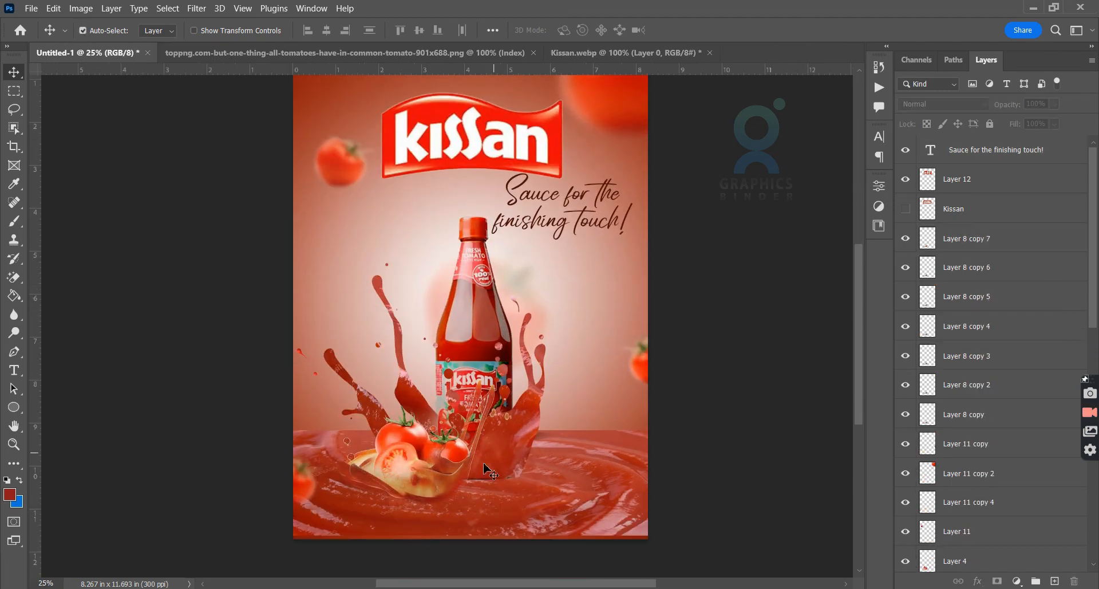
# - Nudge the Kissan logo on Layer 12 slightly upward
pyautogui.scroll(-2, 773, 363)
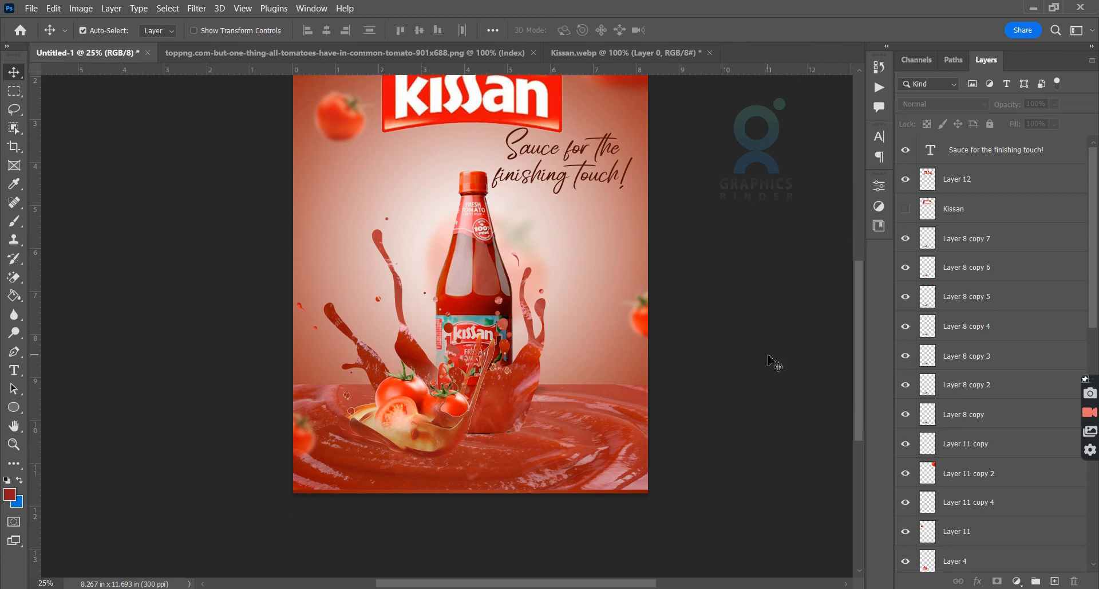
pyautogui.scroll(-1, 768, 356)
pyautogui.scroll(3, 768, 356)
pyautogui.click(482, 143)
pyautogui.hotkey('shift', 'Up')
pyautogui.hotkey('shift', 'Up')
pyautogui.hotkey('shift', 'Up')
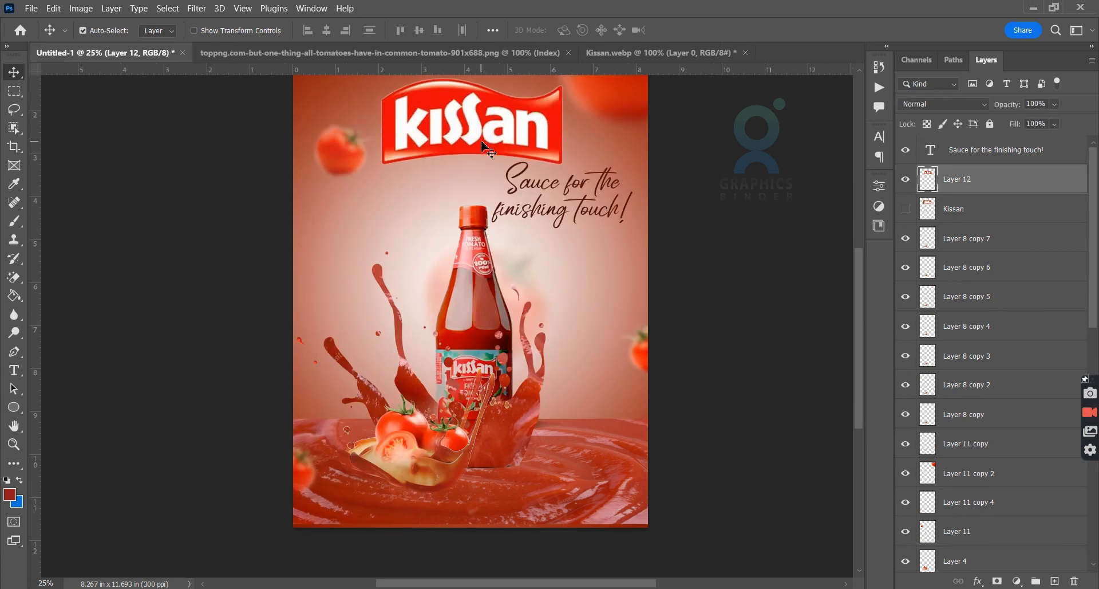
# - Scale the logo down slightly and adjust its Levels to a black input of 15 and midtones of 1.17
pyautogui.scroll(3, 532, 195)
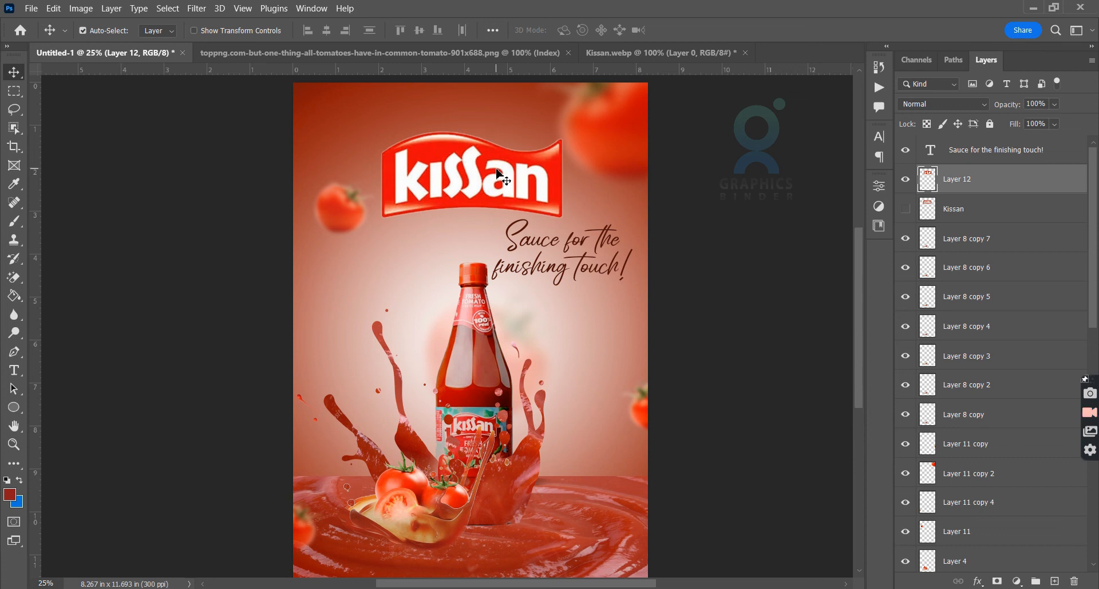
pyautogui.hotkey('ctrl', 't')
pyautogui.moveTo(562, 132); pyautogui.dragTo(550, 139)
pyautogui.press('Return')
pyautogui.hotkey('ctrl', 'l')
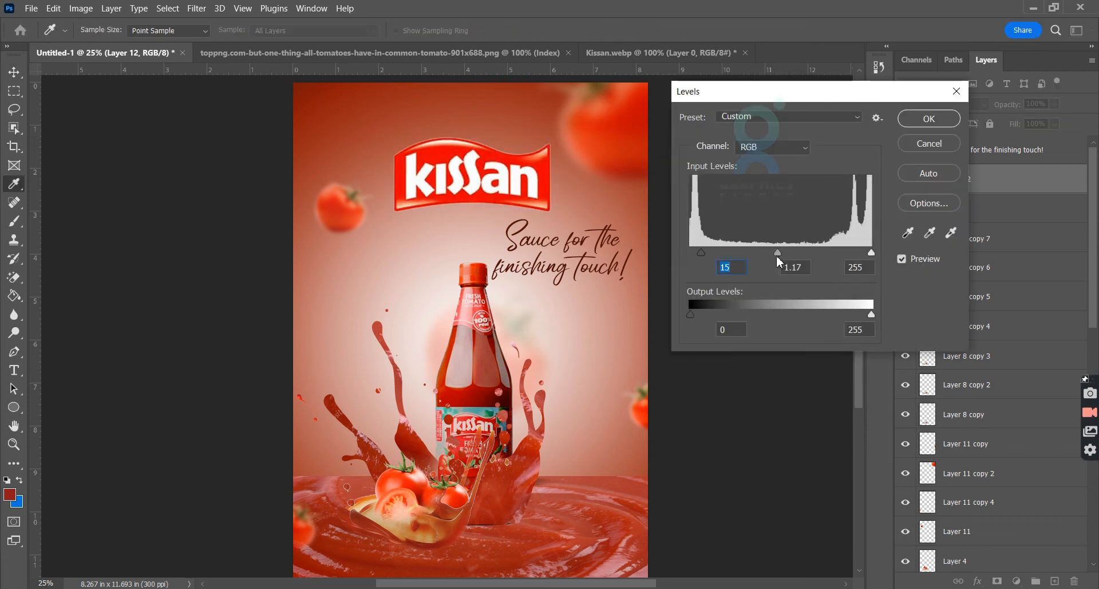
pyautogui.press('Return')
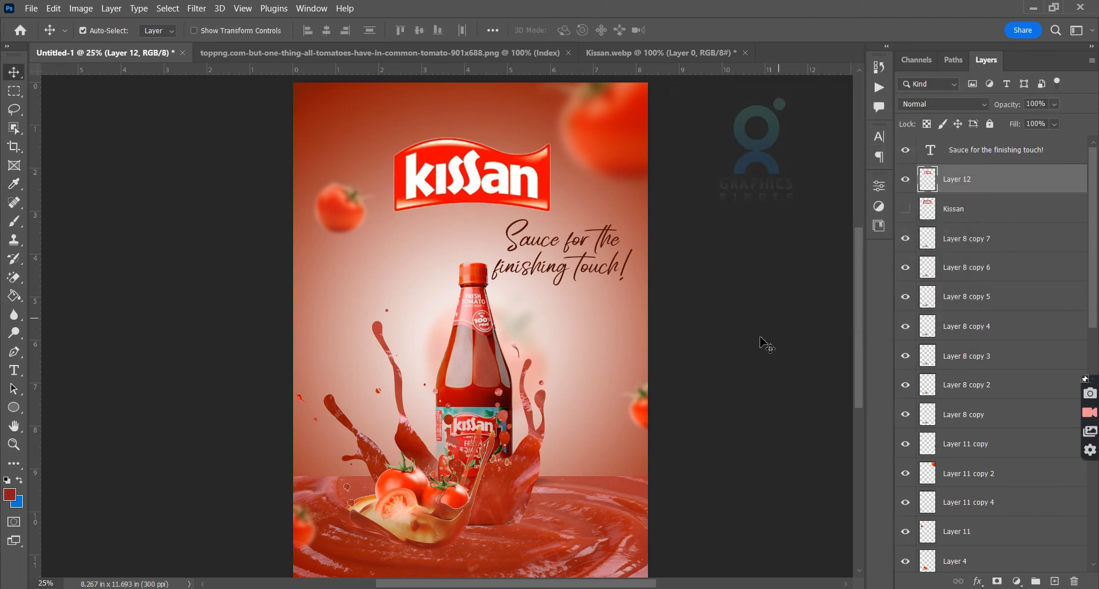